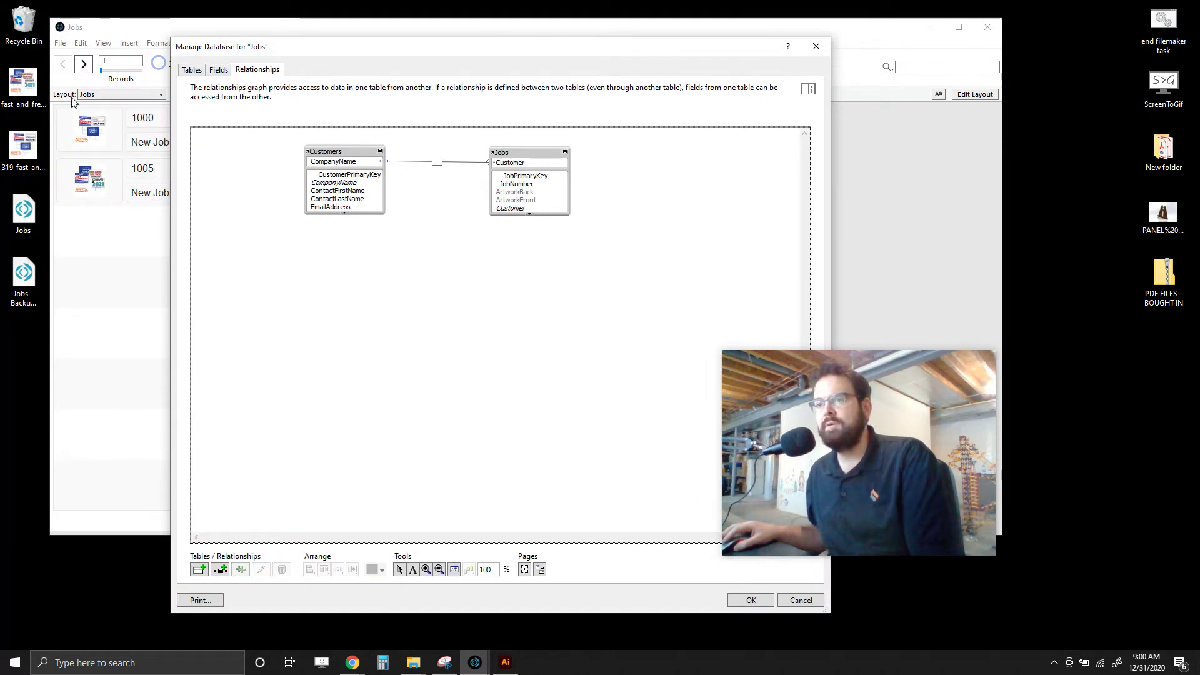
{"action": "left_click_drag", "start_coordinate": [420, 47], "coordinate": [279, 41]}
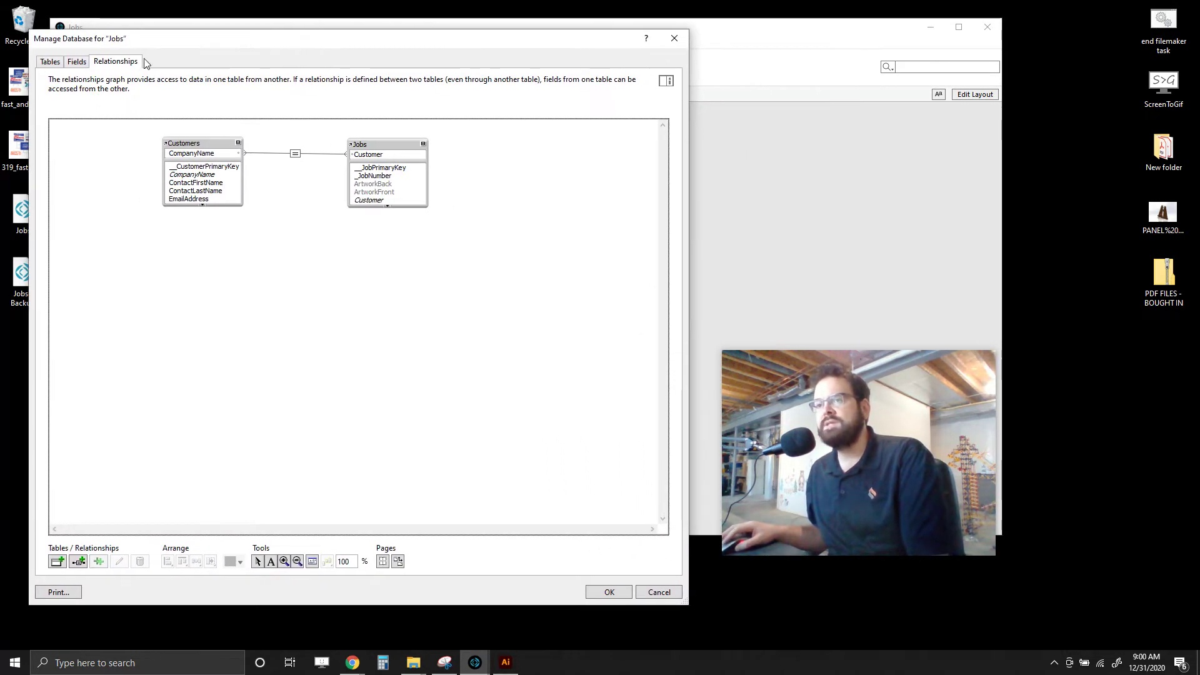
{"action": "left_click_drag", "start_coordinate": [209, 143], "coordinate": [209, 142]}
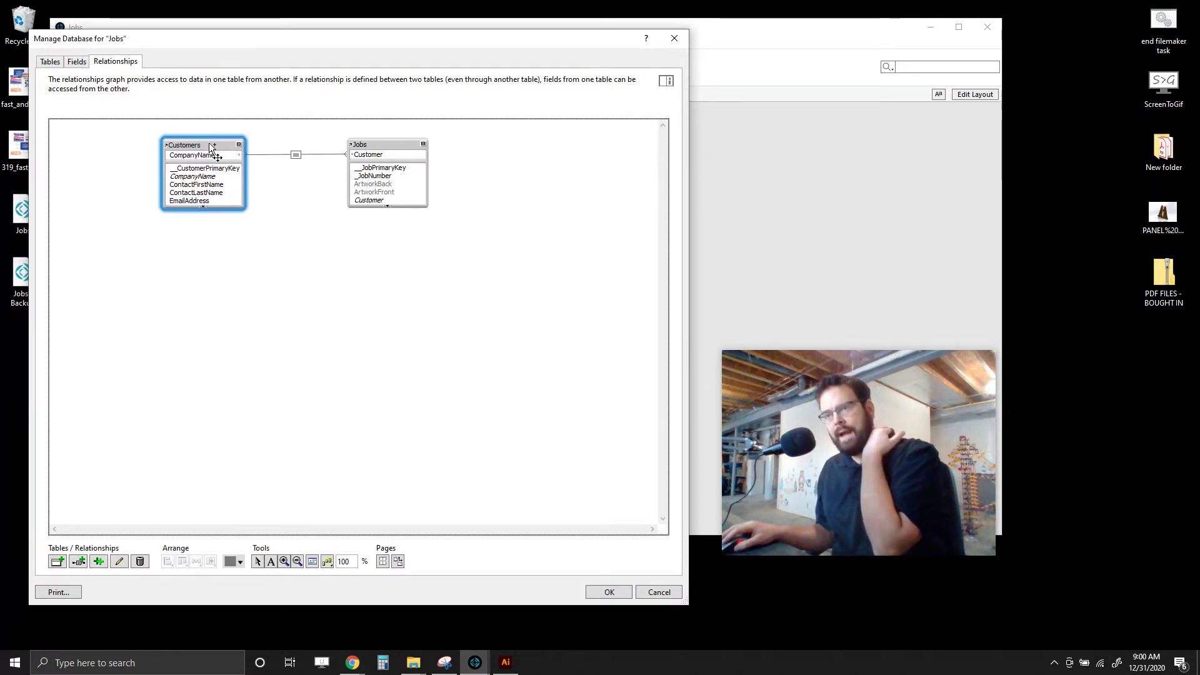
{"action": "left_click_drag", "start_coordinate": [370, 138], "coordinate": [383, 144]}
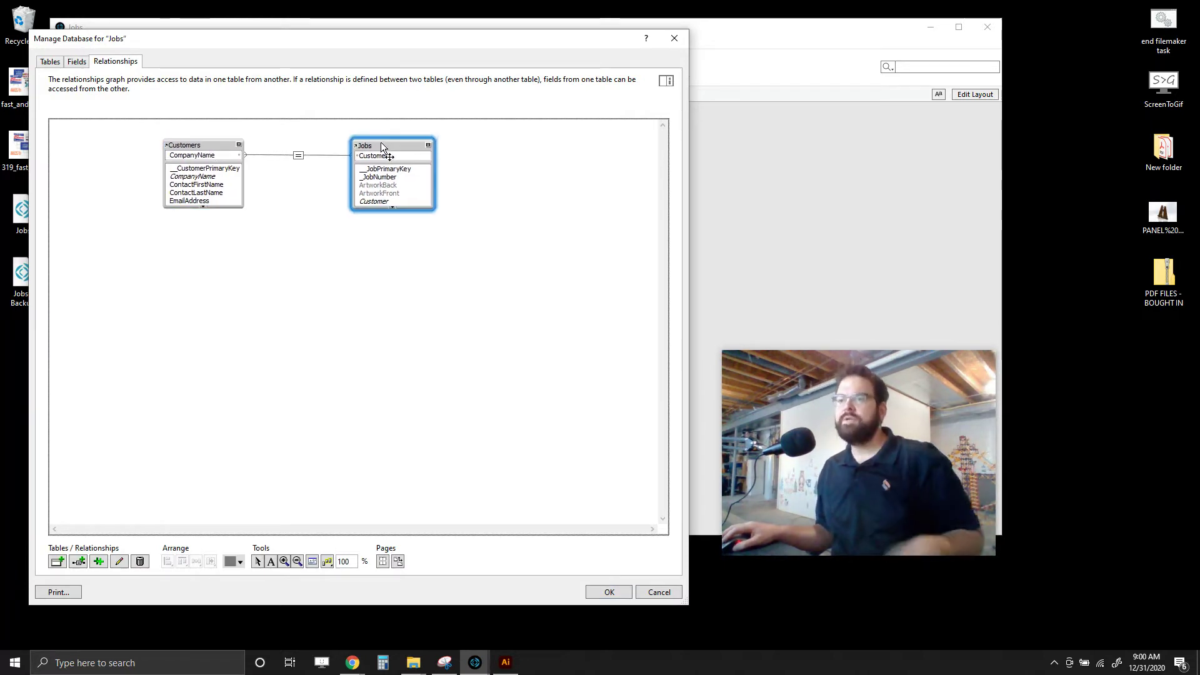
Create a text field named _CustomerKey in the Jobs table with the comment "Related customer key field" and save it.
{"action": "left_click", "coordinate": [77, 62]}
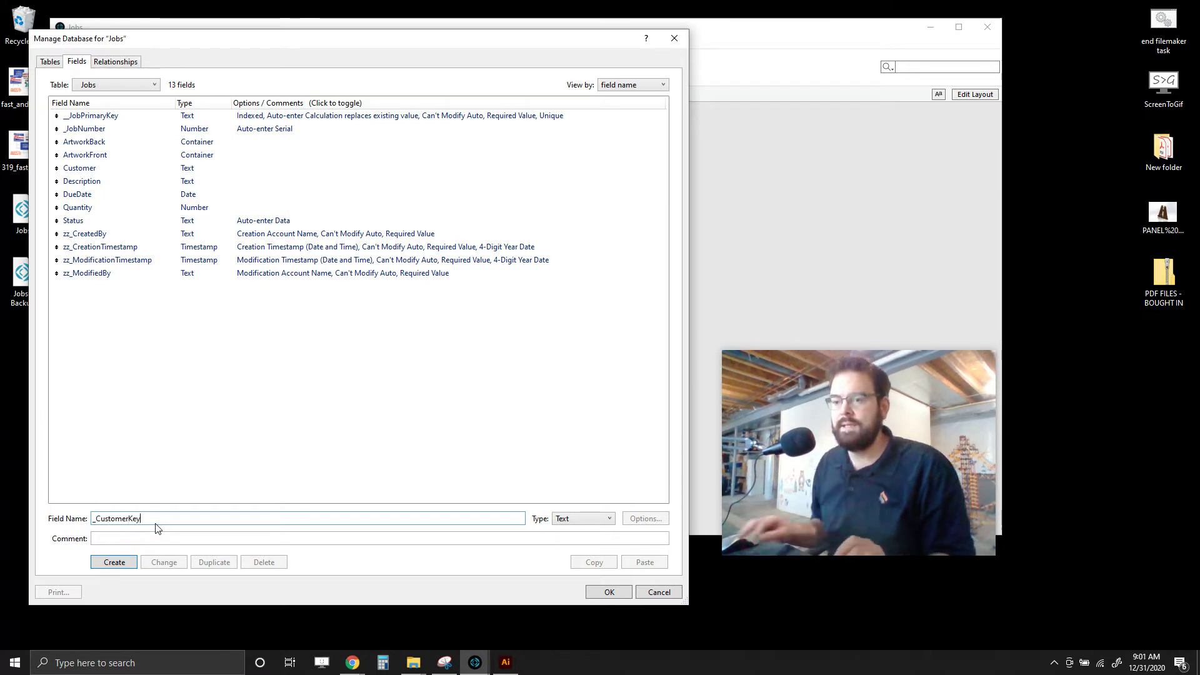
{"action": "left_click", "coordinate": [115, 562]}
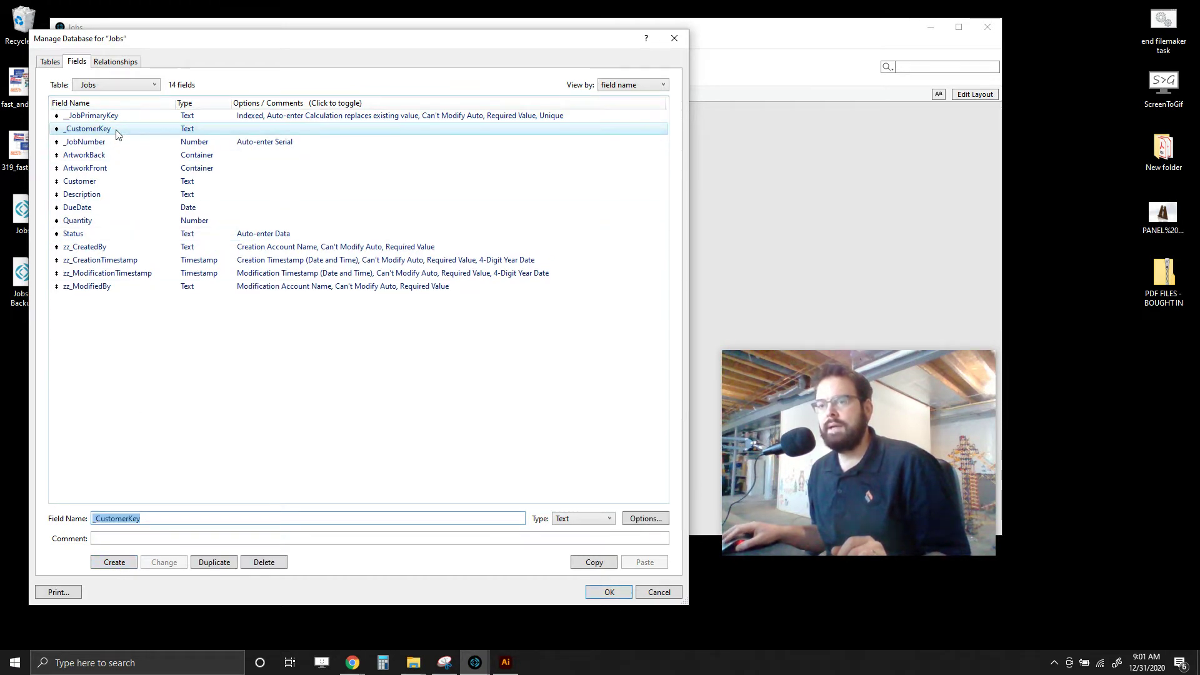
{"action": "left_click", "coordinate": [121, 539]}
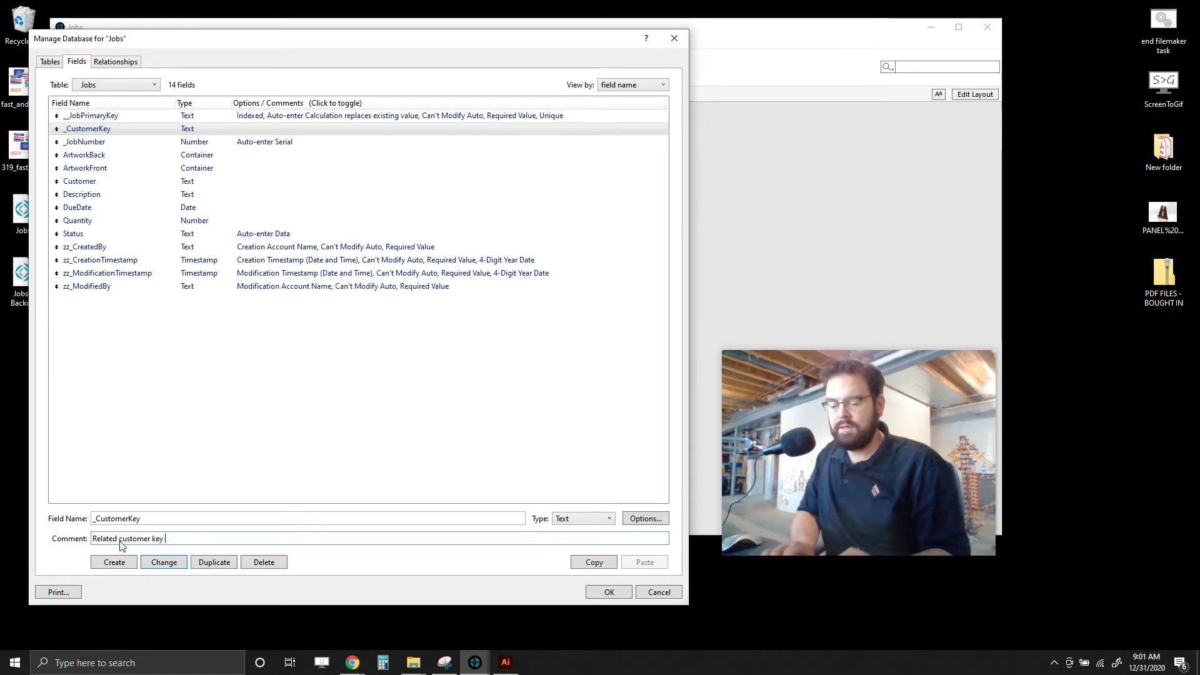
{"action": "left_click", "coordinate": [316, 423]}
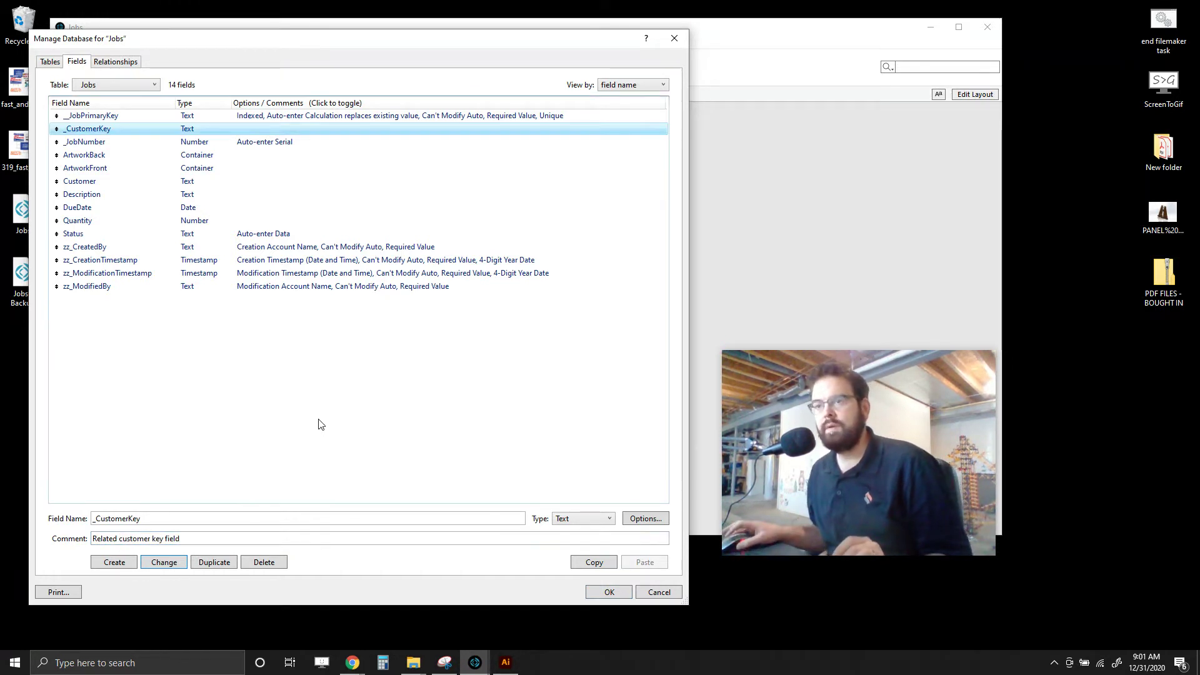
{"action": "left_click", "coordinate": [110, 64]}
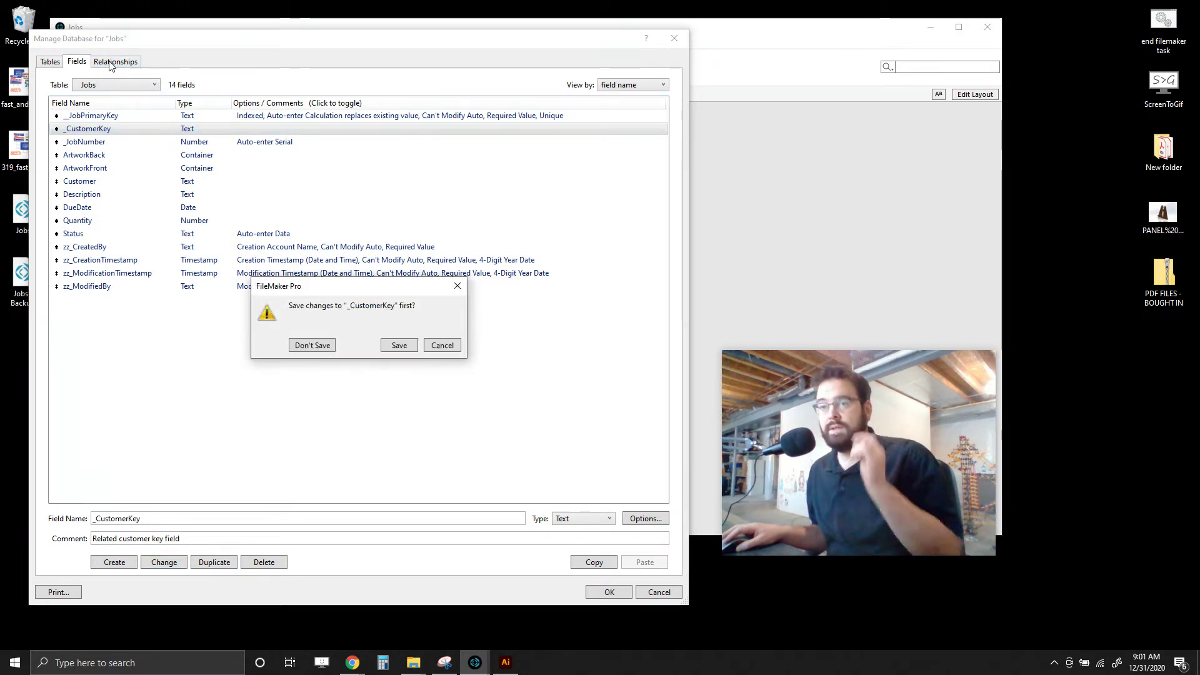
{"action": "left_click", "coordinate": [399, 345]}
Edit the relationship between Customers and Jobs and delete its CompanyName = Customer match.
{"action": "left_click_drag", "start_coordinate": [199, 149], "coordinate": [187, 148]}
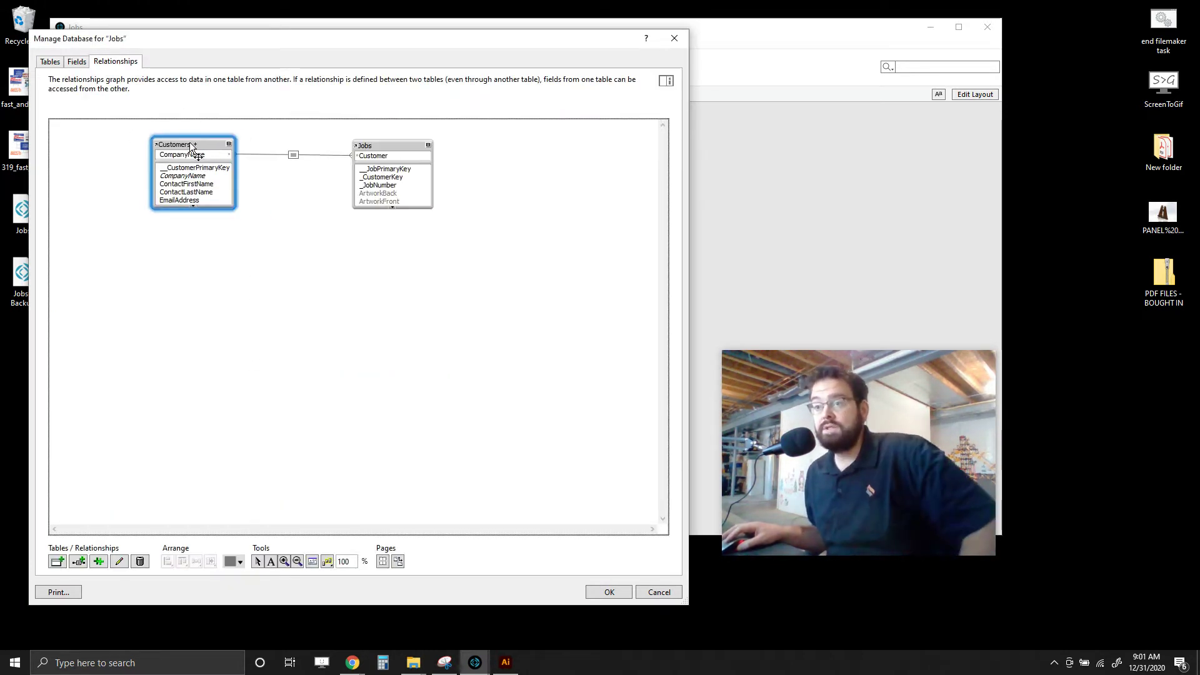
{"action": "left_click", "coordinate": [291, 156]}
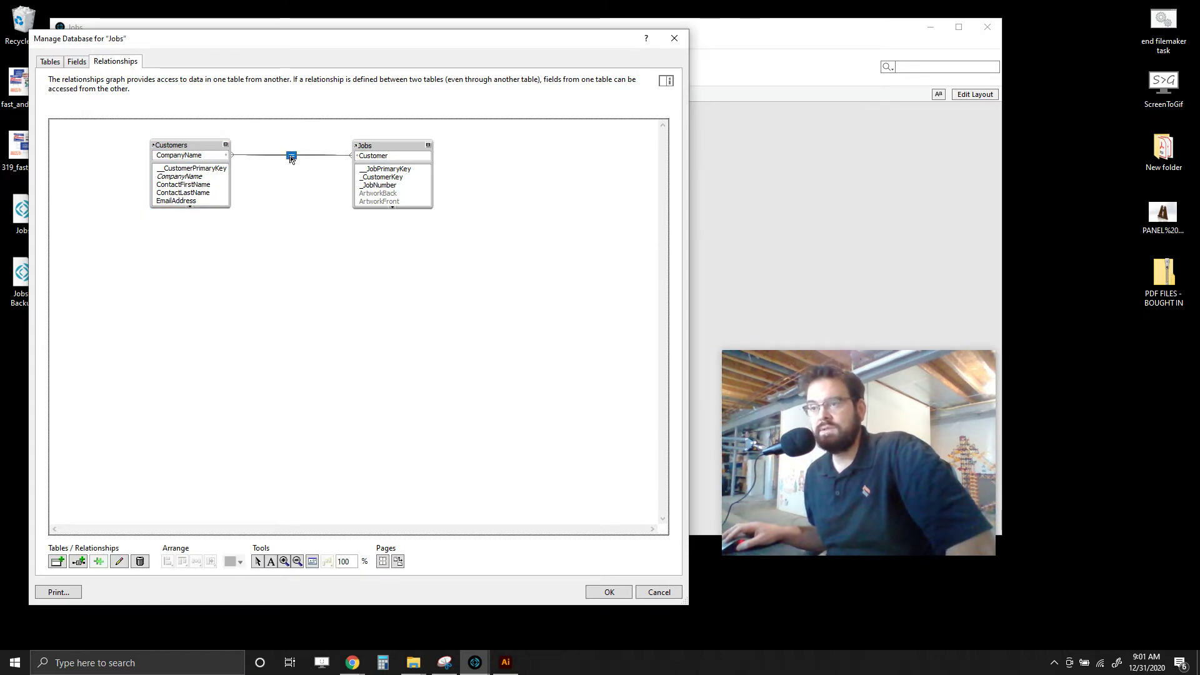
{"action": "double_click", "coordinate": [291, 156]}
{"action": "left_click_drag", "start_coordinate": [267, 119], "coordinate": [271, 134]}
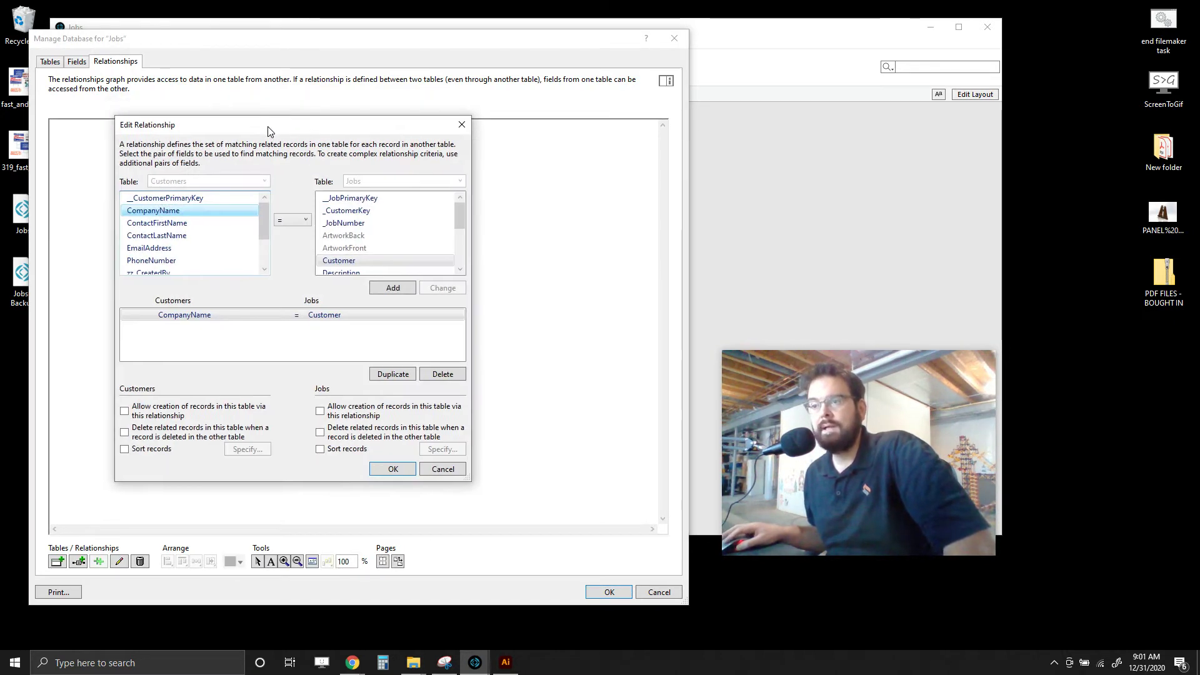
{"action": "left_click_drag", "start_coordinate": [264, 219], "coordinate": [262, 213]}
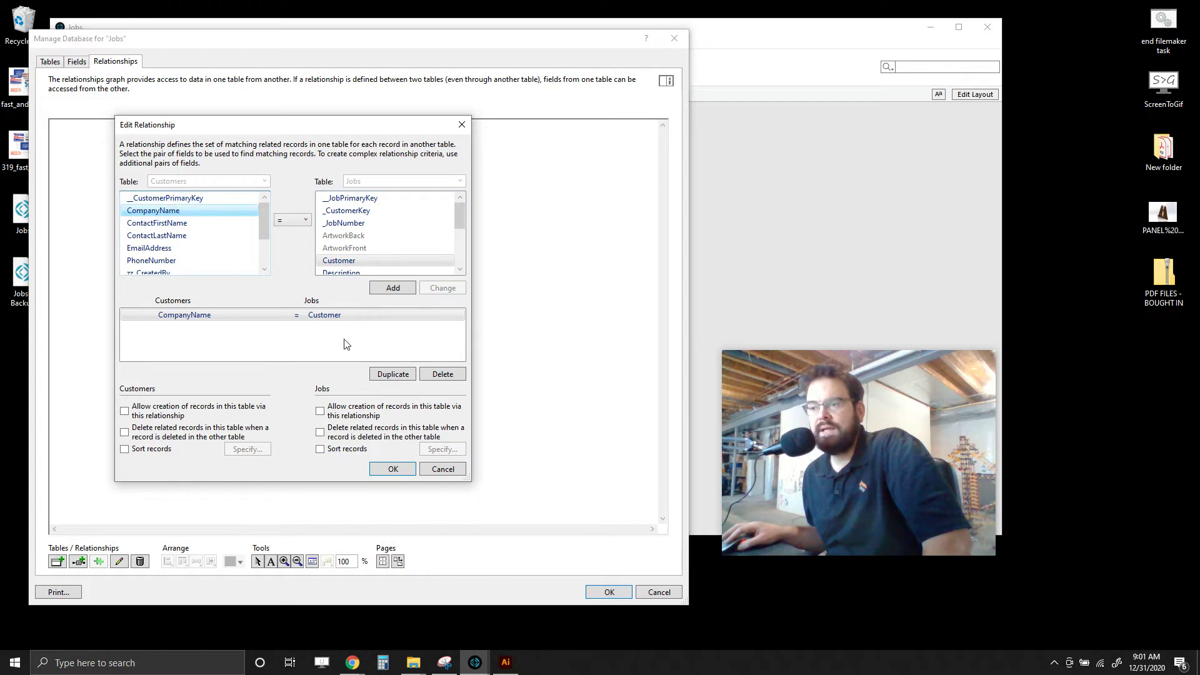
{"action": "left_click", "coordinate": [328, 315]}
{"action": "left_click", "coordinate": [442, 373]}
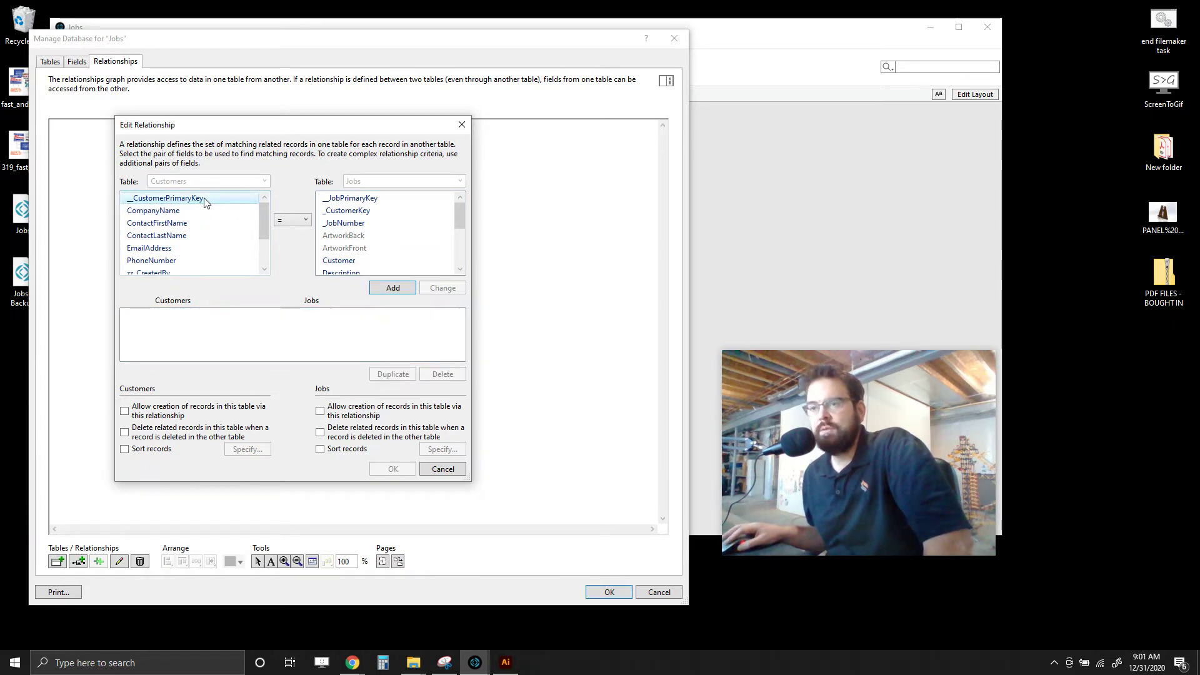
Relate __CustomerPrimaryKey in Customers to _CustomerKey in Jobs with an equals match and save the database changes.
{"action": "left_click", "coordinate": [351, 214]}
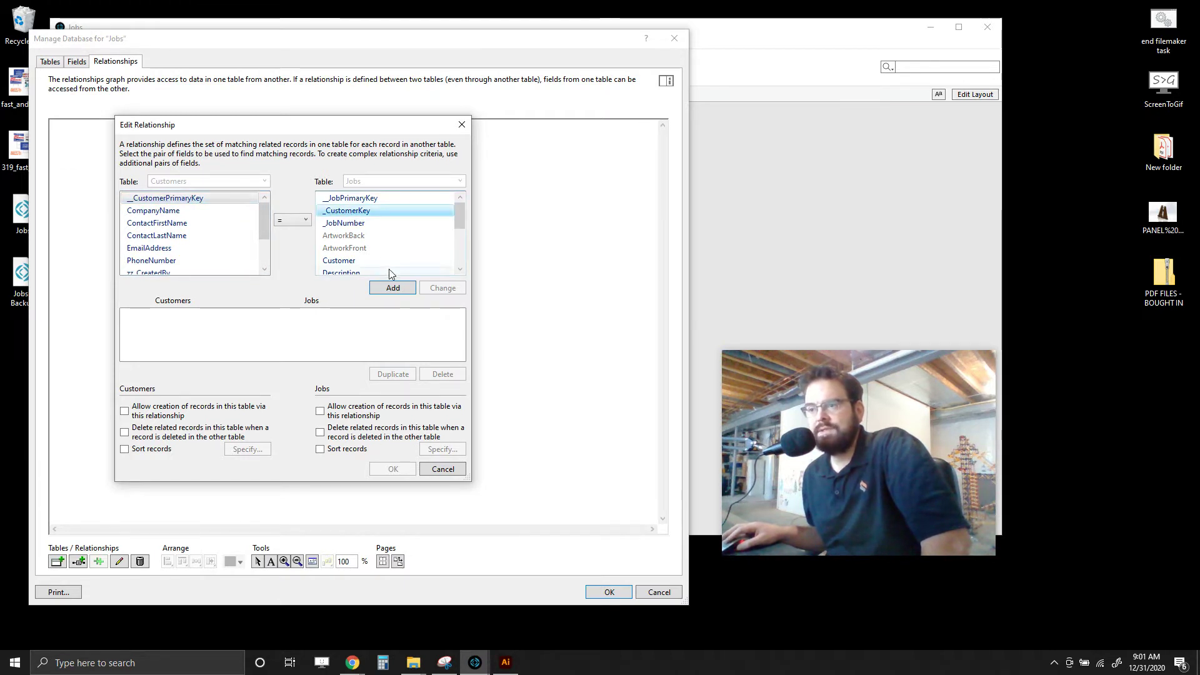
{"action": "left_click", "coordinate": [390, 289]}
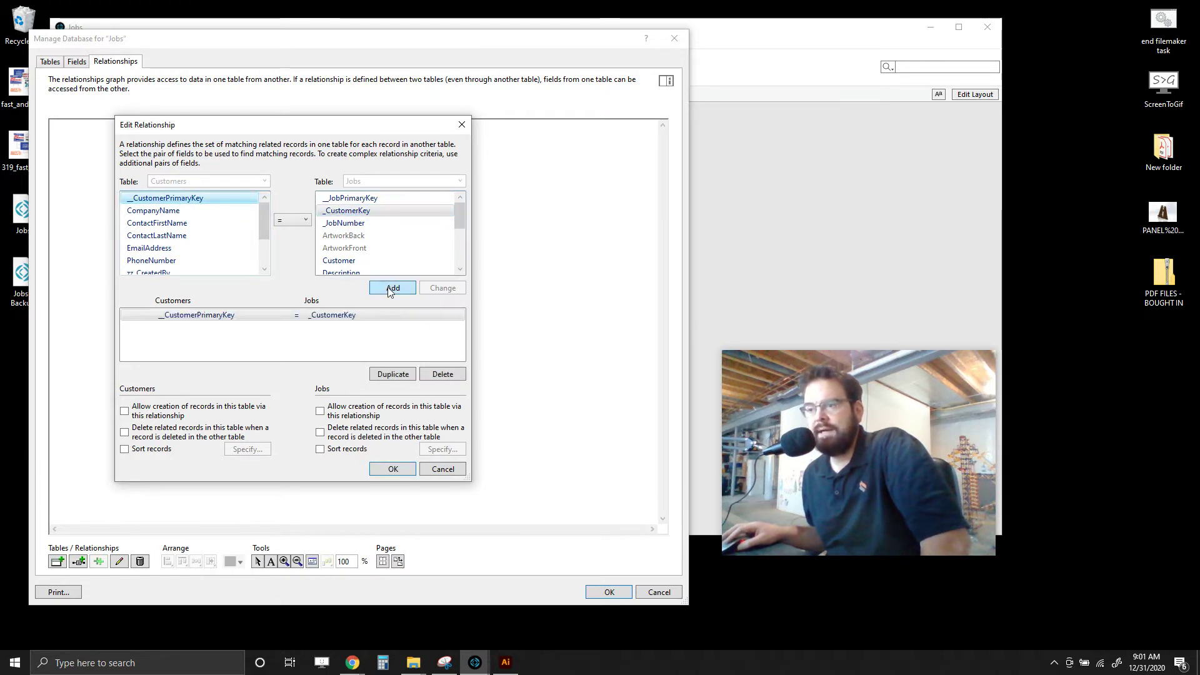
{"action": "left_click", "coordinate": [393, 469]}
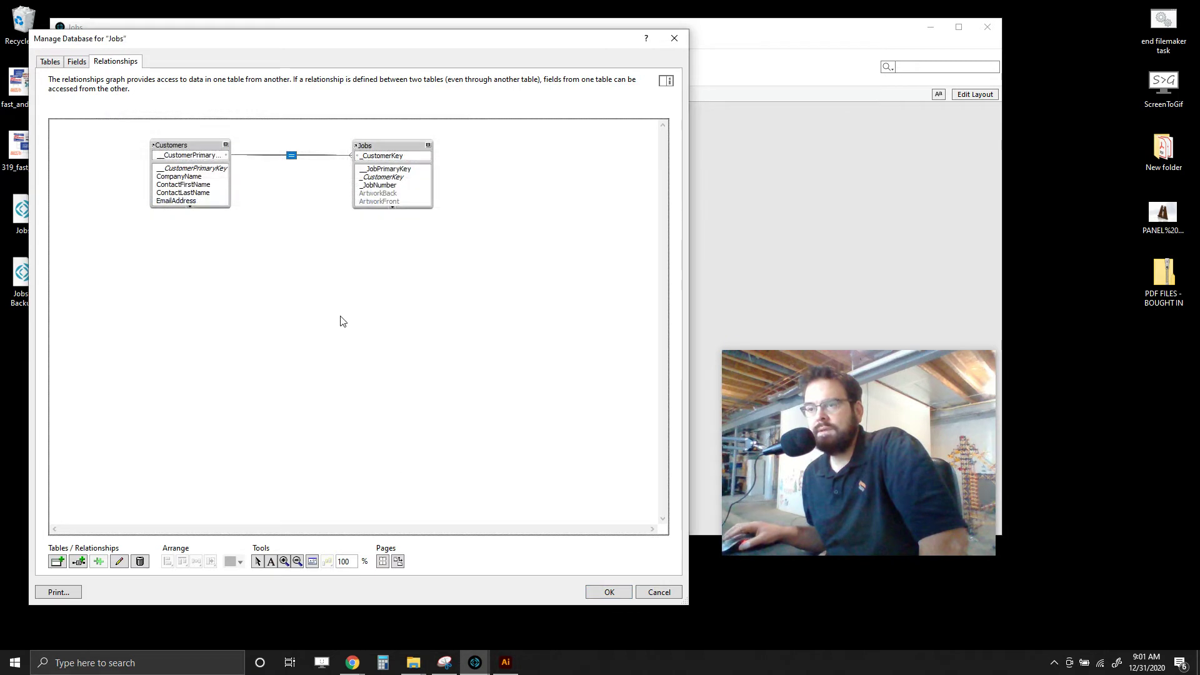
{"action": "left_click", "coordinate": [607, 593]}
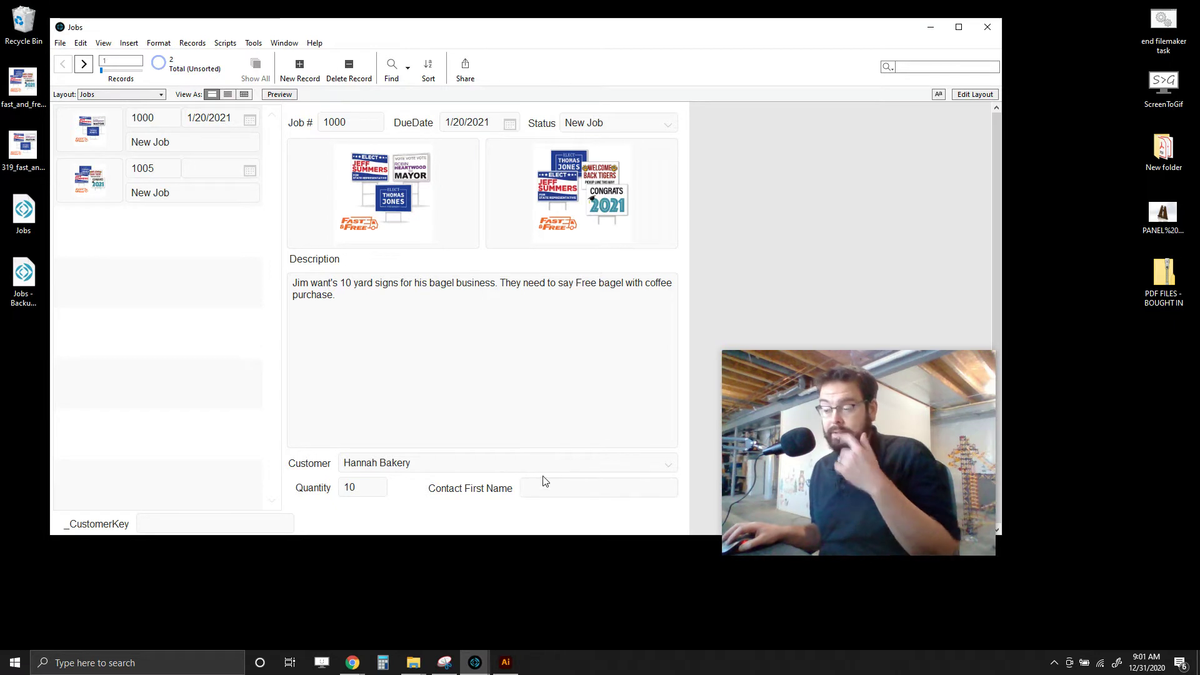
Set the customer of job 1000 to John's Pancake House.
{"action": "key", "text": "Tab"}
{"action": "left_click", "coordinate": [668, 464]}
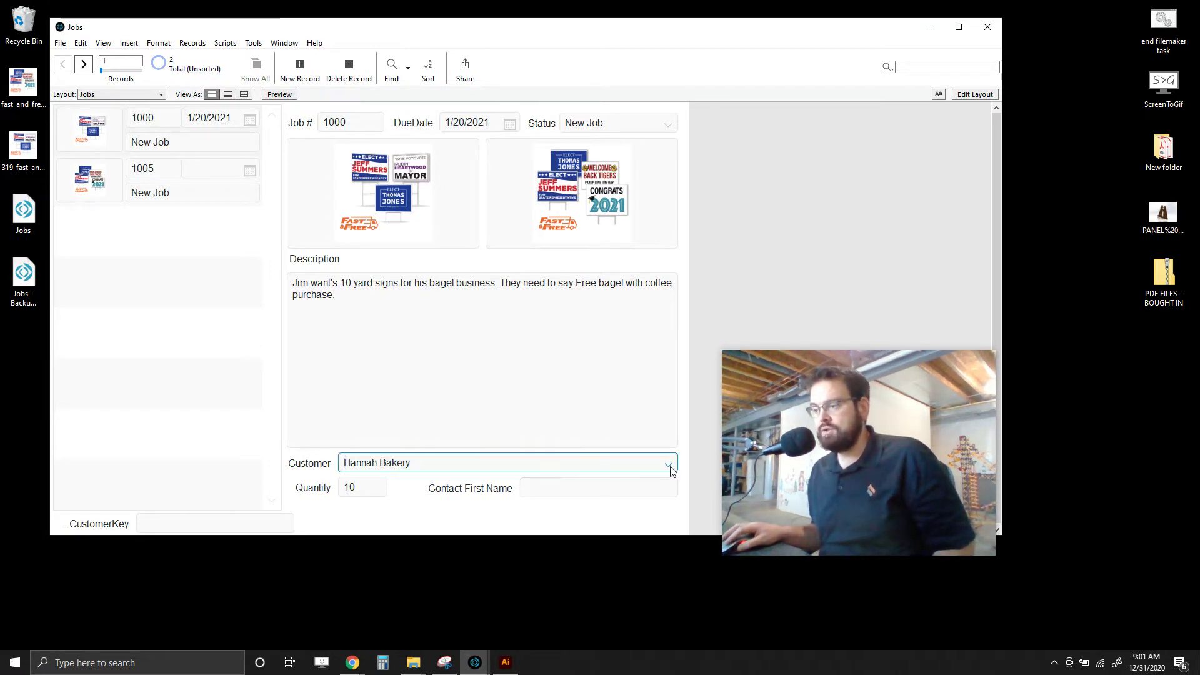
{"action": "left_click", "coordinate": [786, 235]}
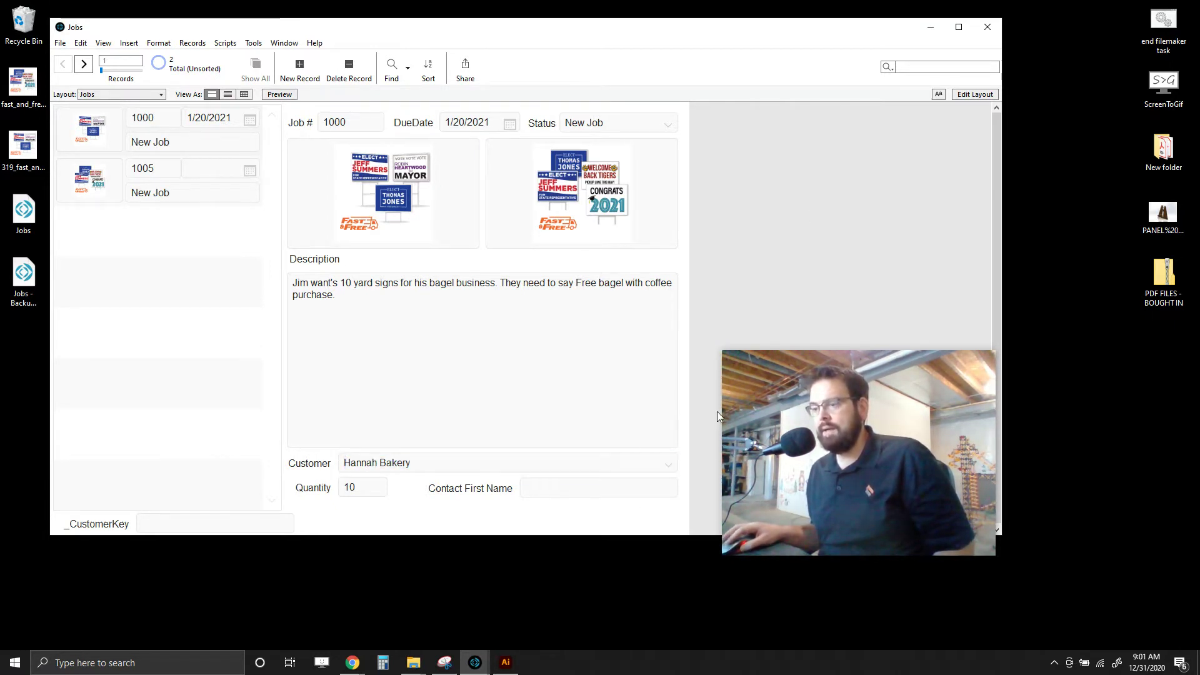
{"action": "left_click", "coordinate": [669, 465]}
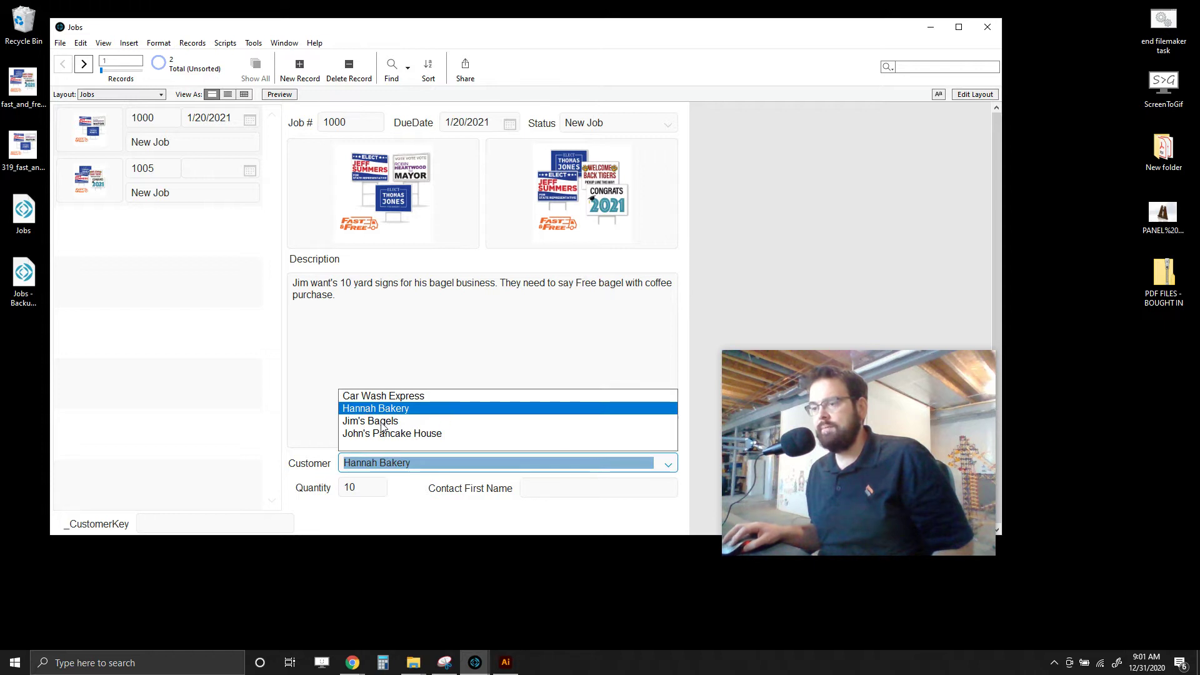
{"action": "left_click", "coordinate": [383, 423]}
{"action": "left_click", "coordinate": [673, 468]}
{"action": "left_click", "coordinate": [442, 439]}
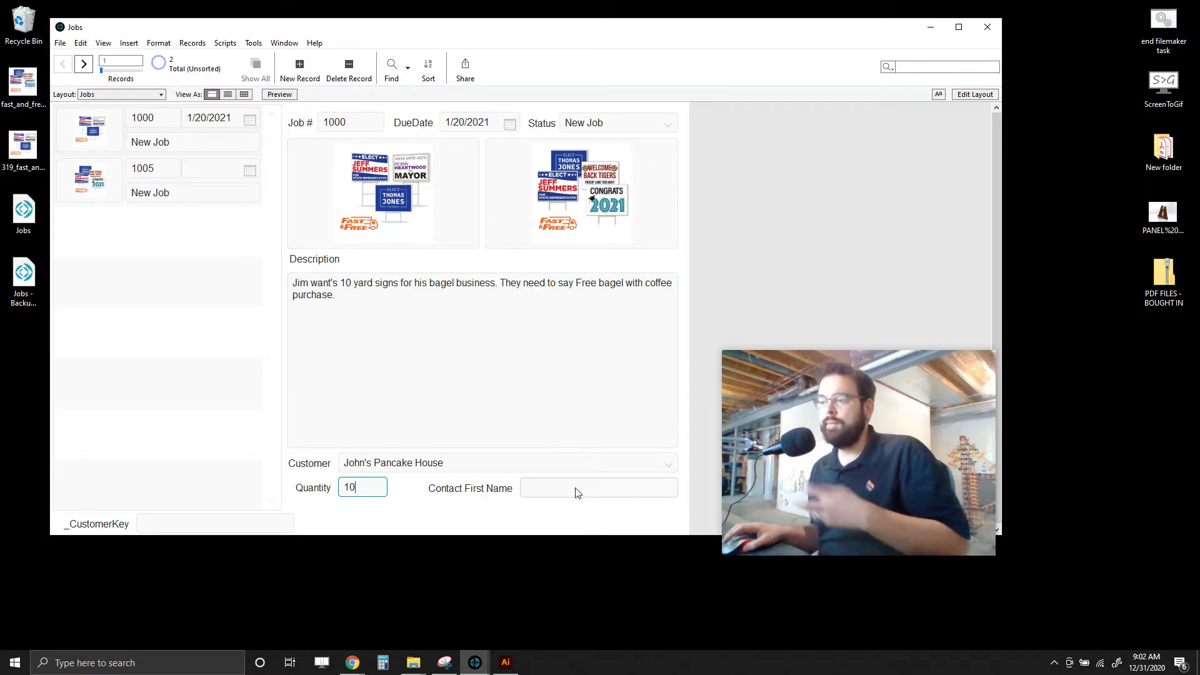
Check the contact record for John's Pancake House in the Customers layout and return to the Jobs layout.
{"action": "left_click", "coordinate": [147, 95]}
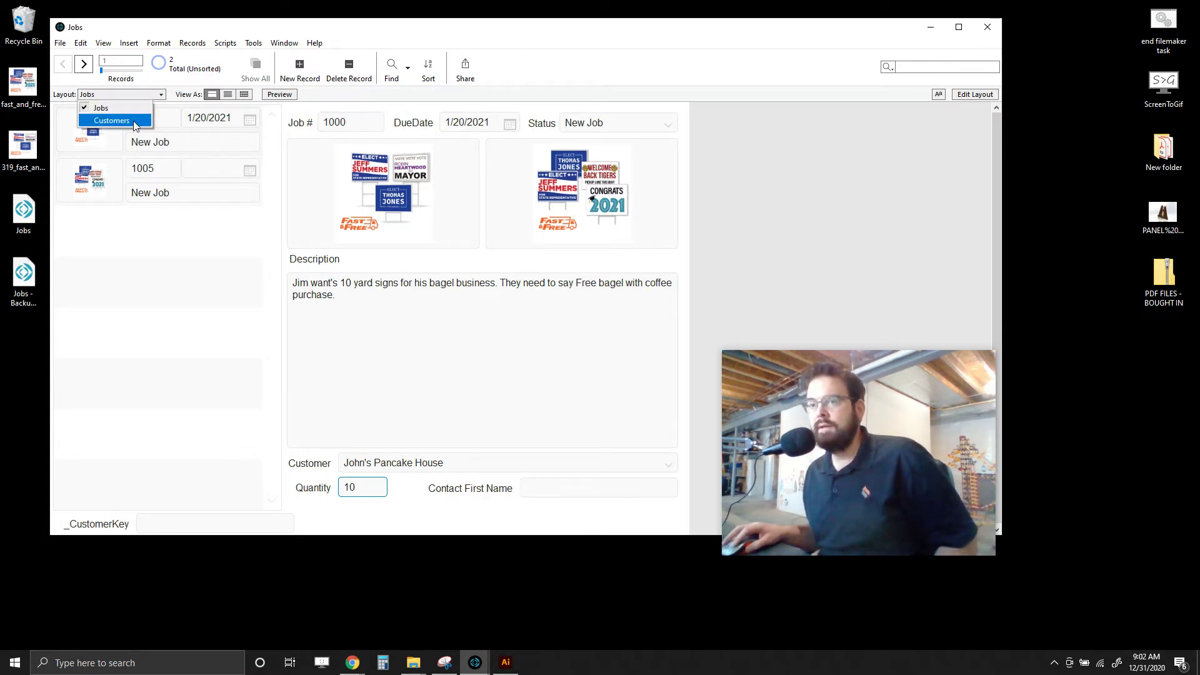
{"action": "left_click", "coordinate": [111, 120]}
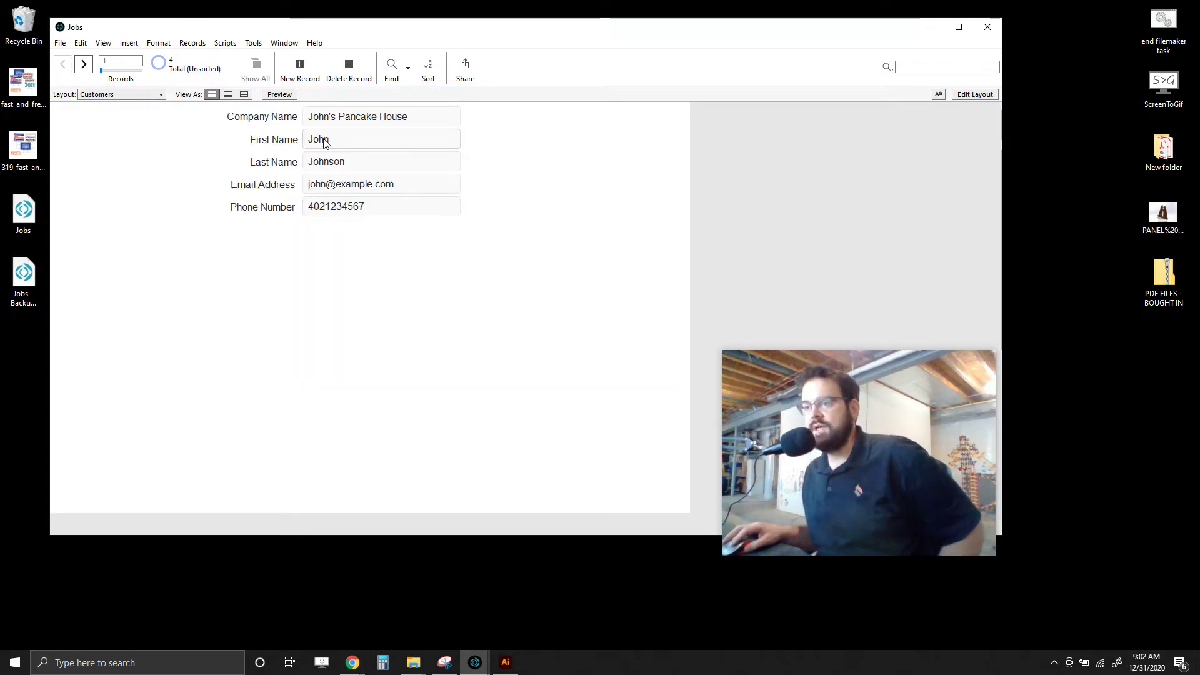
{"action": "left_click", "coordinate": [141, 109]}
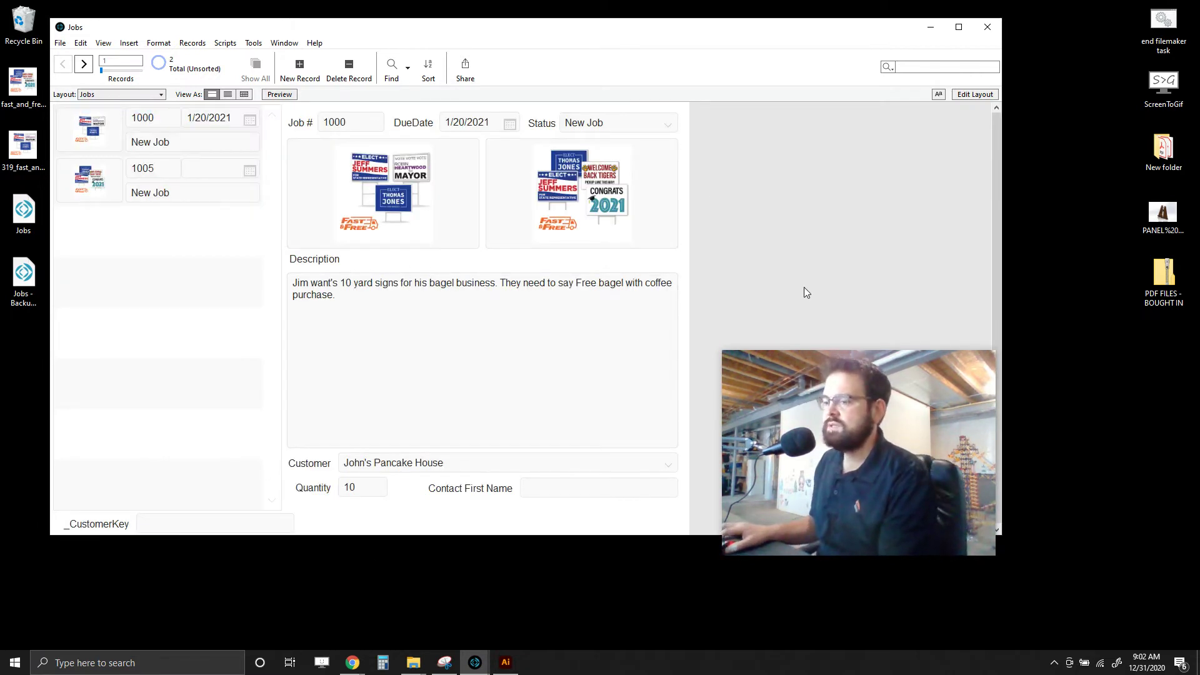
Edit the Jobs layout: enlarge the part below the body, place _CustomerKey beneath Quantity, and widen it to match the Customer field.
{"action": "left_click", "coordinate": [966, 95]}
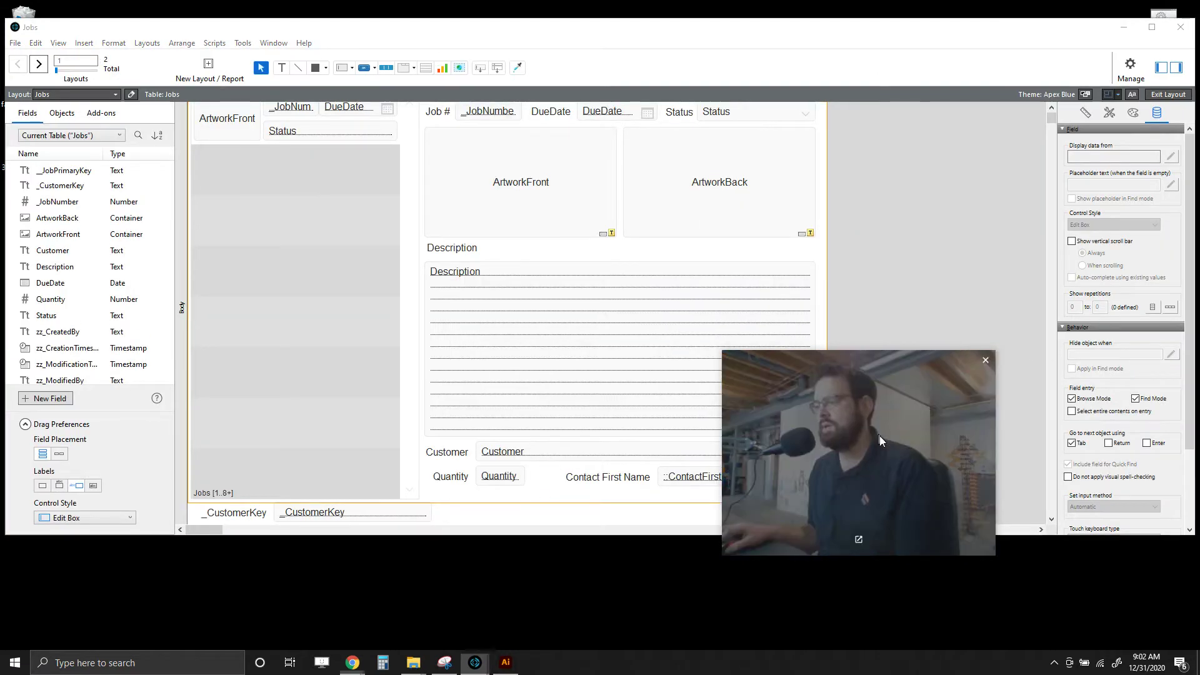
{"action": "scroll", "coordinate": [1051, 119], "scroll_direction": "down", "scroll_amount": 3}
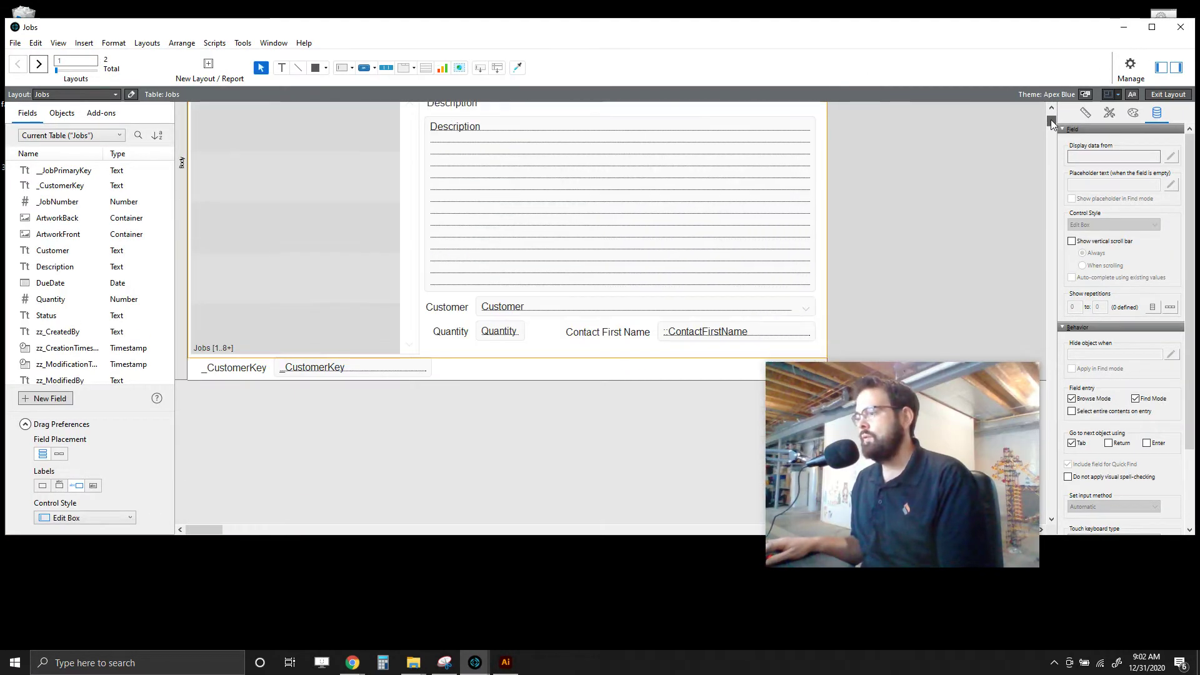
{"action": "left_click_drag", "start_coordinate": [482, 381], "coordinate": [230, 369]}
{"action": "left_click_drag", "start_coordinate": [304, 371], "coordinate": [506, 389]}
{"action": "left_click", "coordinate": [504, 407]}
{"action": "left_click", "coordinate": [505, 384]}
{"action": "left_click_drag", "start_coordinate": [634, 381], "coordinate": [811, 396]}
{"action": "left_click", "coordinate": [549, 429]}
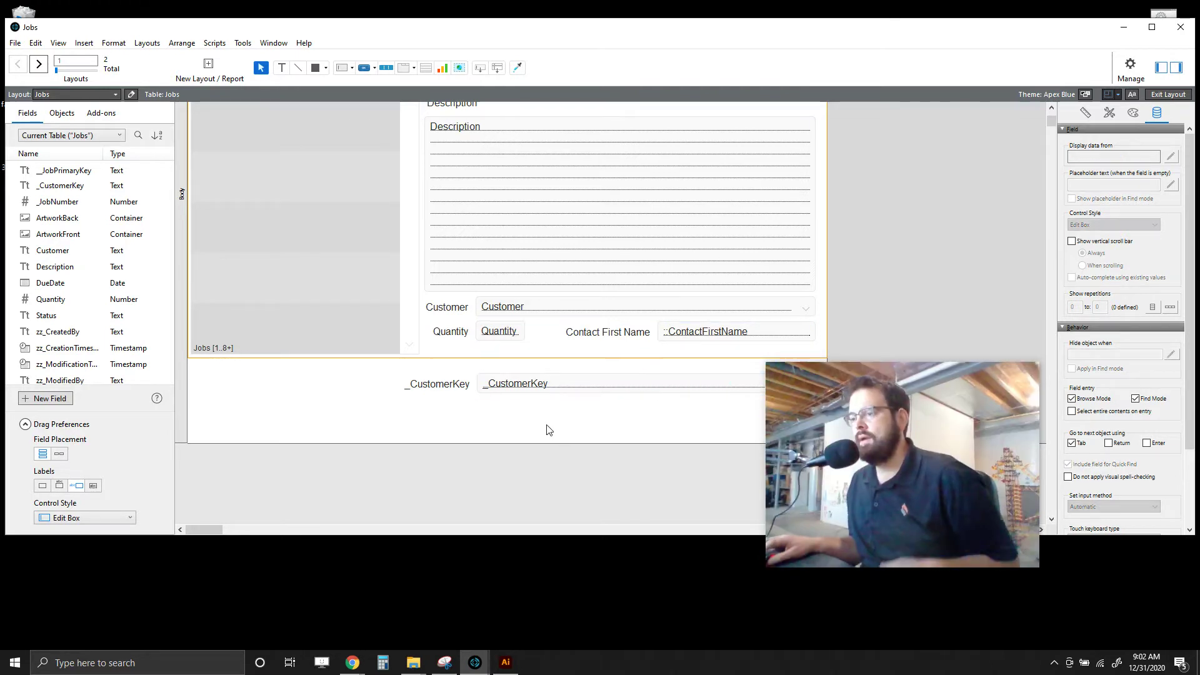
{"action": "left_click_drag", "start_coordinate": [550, 422], "coordinate": [413, 406]}
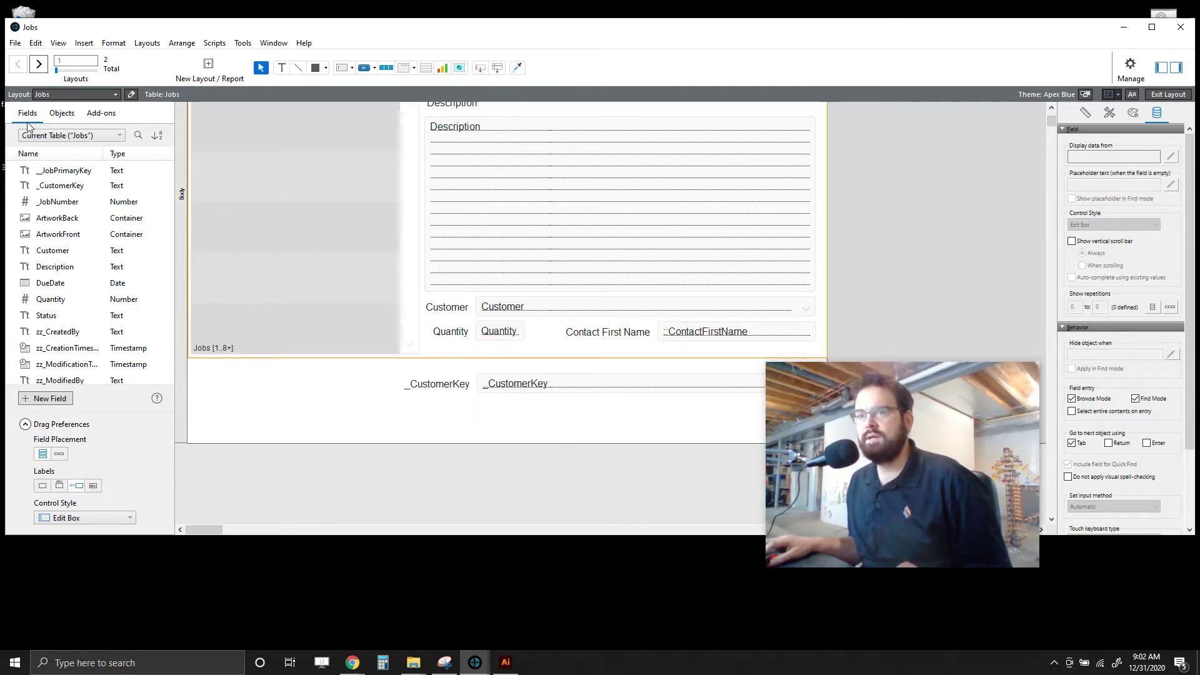
Add the __JobPrimaryKey field with its label below _CustomerKey and widen it to the same right edge.
{"action": "left_click_drag", "start_coordinate": [65, 175], "coordinate": [480, 406]}
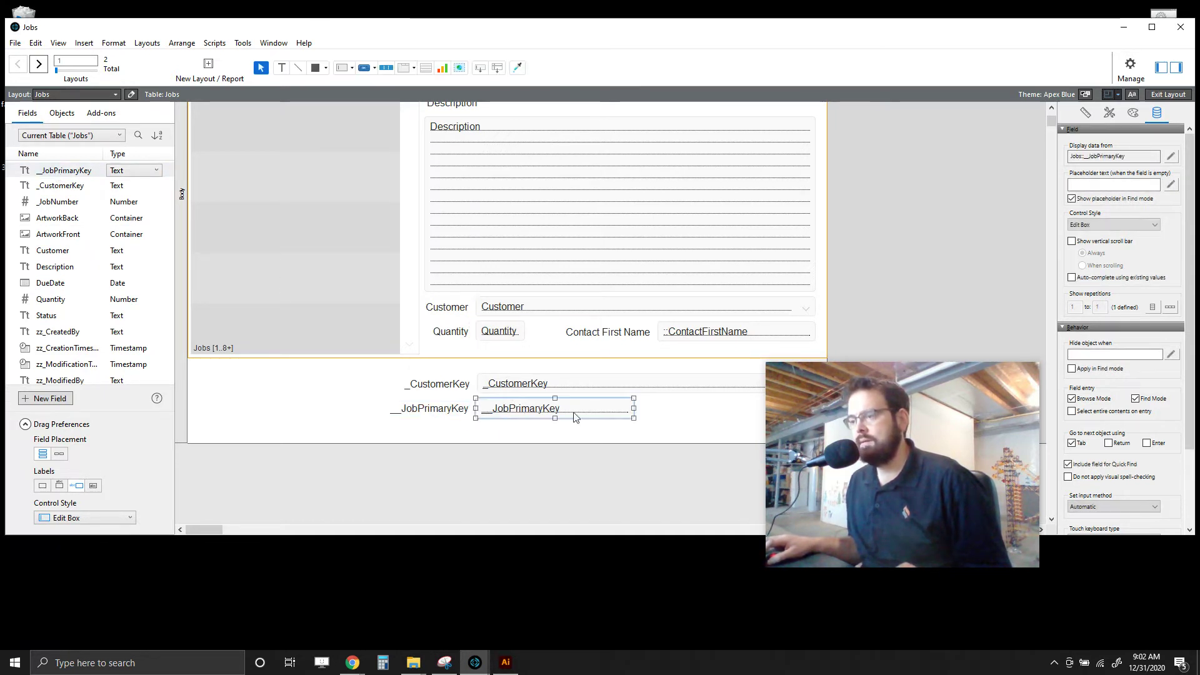
{"action": "left_click_drag", "start_coordinate": [634, 408], "coordinate": [815, 422]}
{"action": "left_click", "coordinate": [842, 283]}
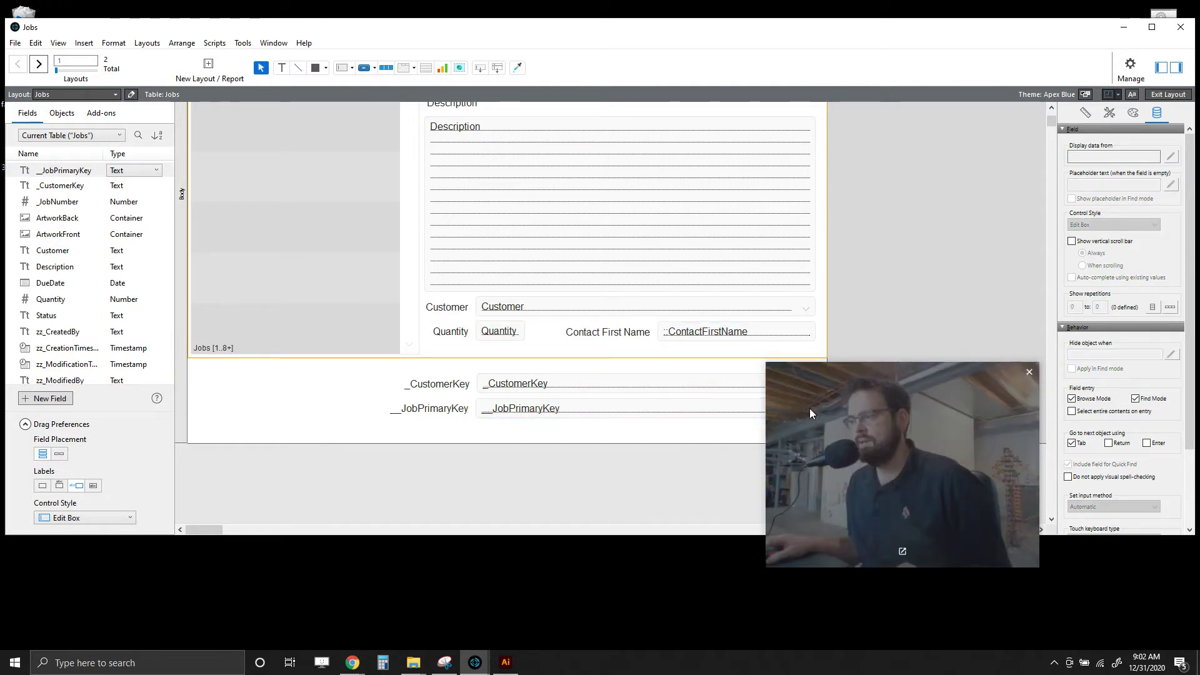
{"action": "left_click", "coordinate": [812, 411]}
{"action": "left_click_drag", "start_coordinate": [815, 408], "coordinate": [815, 407]}
{"action": "left_click", "coordinate": [803, 392]}
{"action": "left_click", "coordinate": [922, 287]}
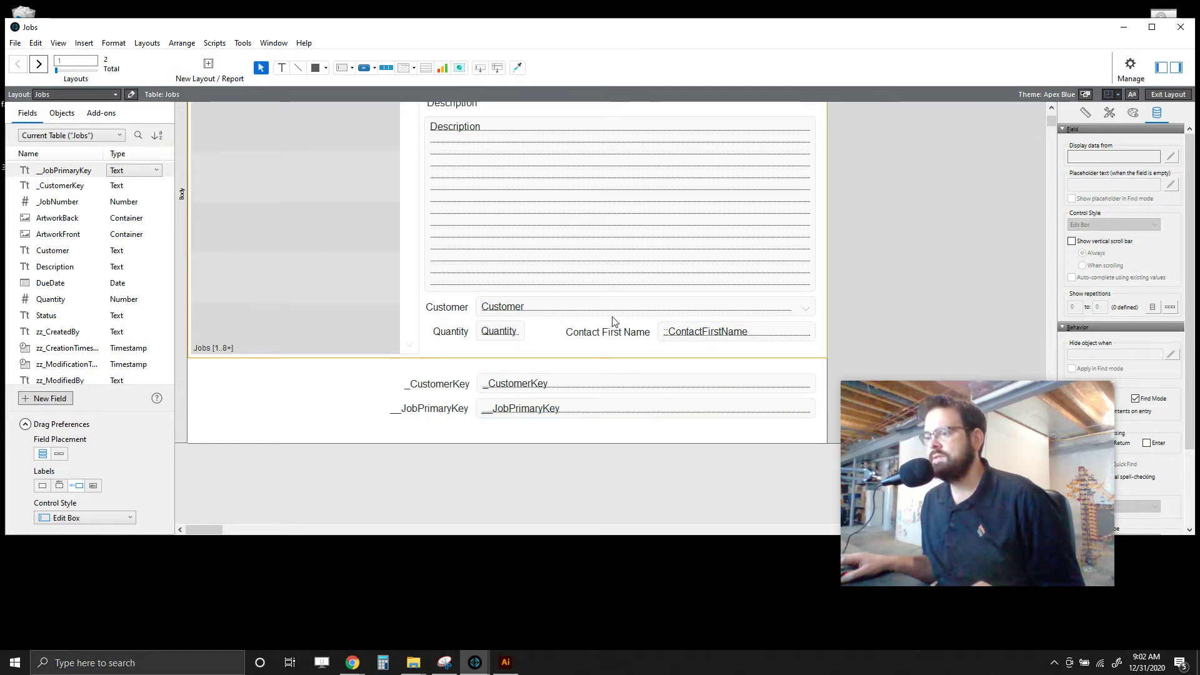
Align the left edge of the _CustomerKey field with the __JobPrimaryKey field below it.
{"action": "left_click", "coordinate": [484, 384]}
{"action": "left_click_drag", "start_coordinate": [476, 383], "coordinate": [475, 383]}
{"action": "left_click", "coordinate": [648, 312]}
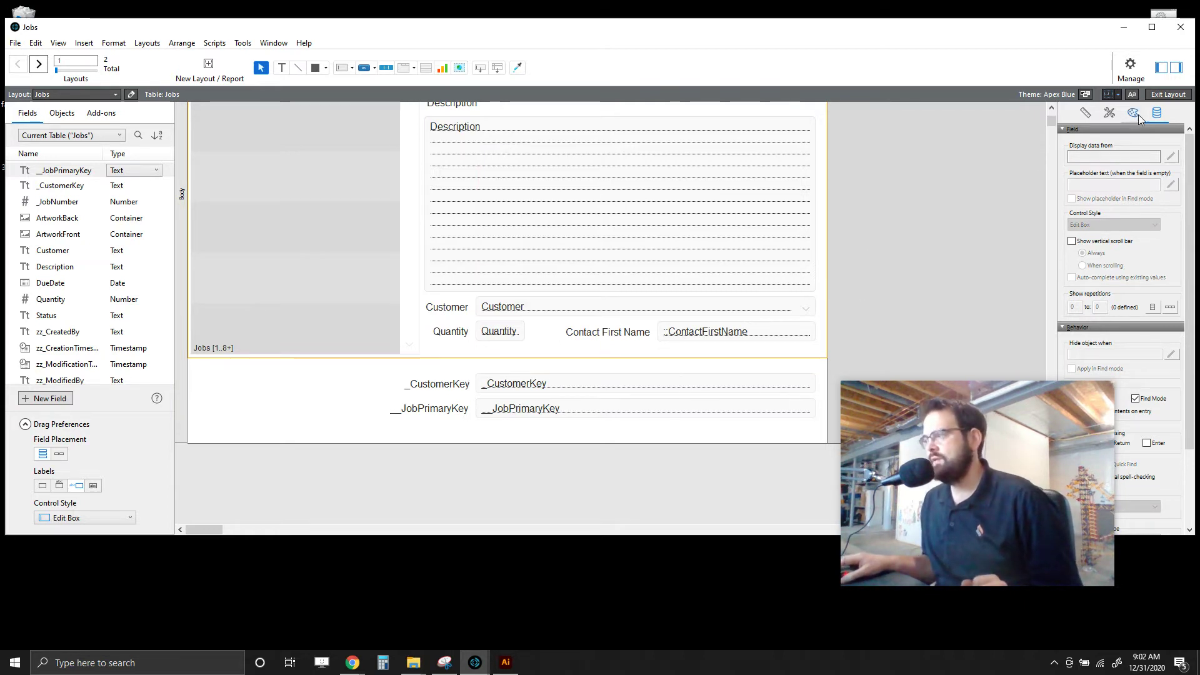
{"action": "left_click", "coordinate": [1086, 113]}
{"action": "scroll", "coordinate": [1174, 323], "scroll_direction": "down", "scroll_amount": 3}
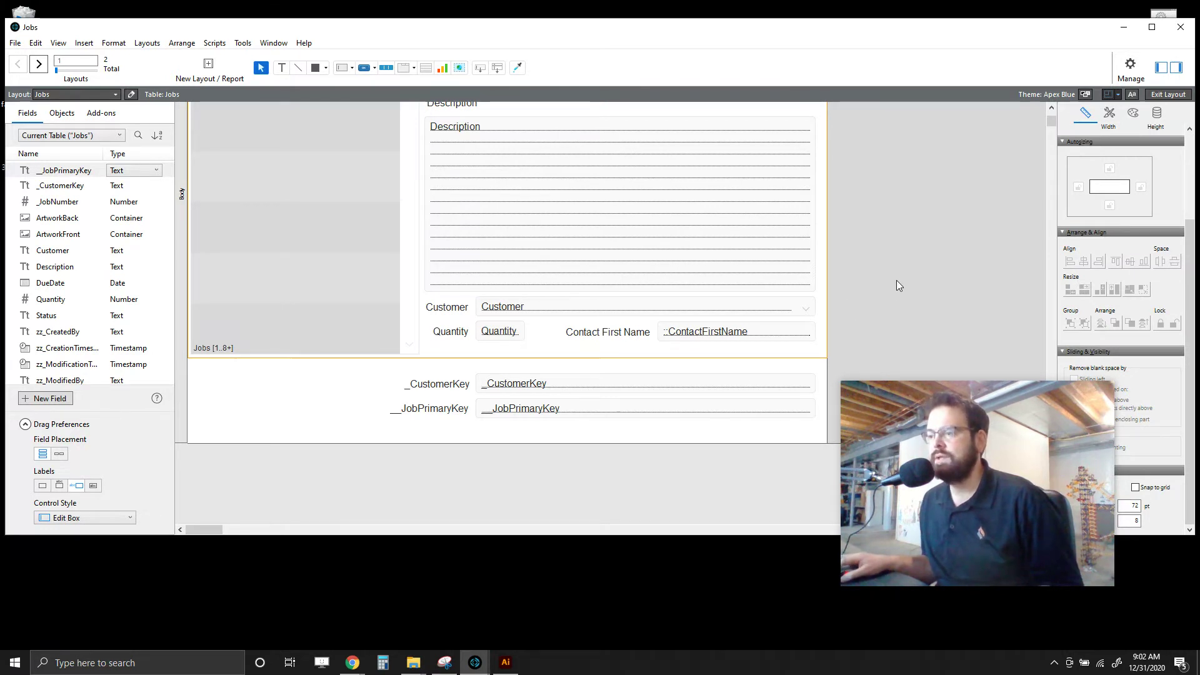
Finish editing the Jobs layout, view the key fields on the job record, and switch to the Customers layout.
{"action": "left_click", "coordinate": [1152, 95]}
{"action": "left_click", "coordinate": [625, 307]}
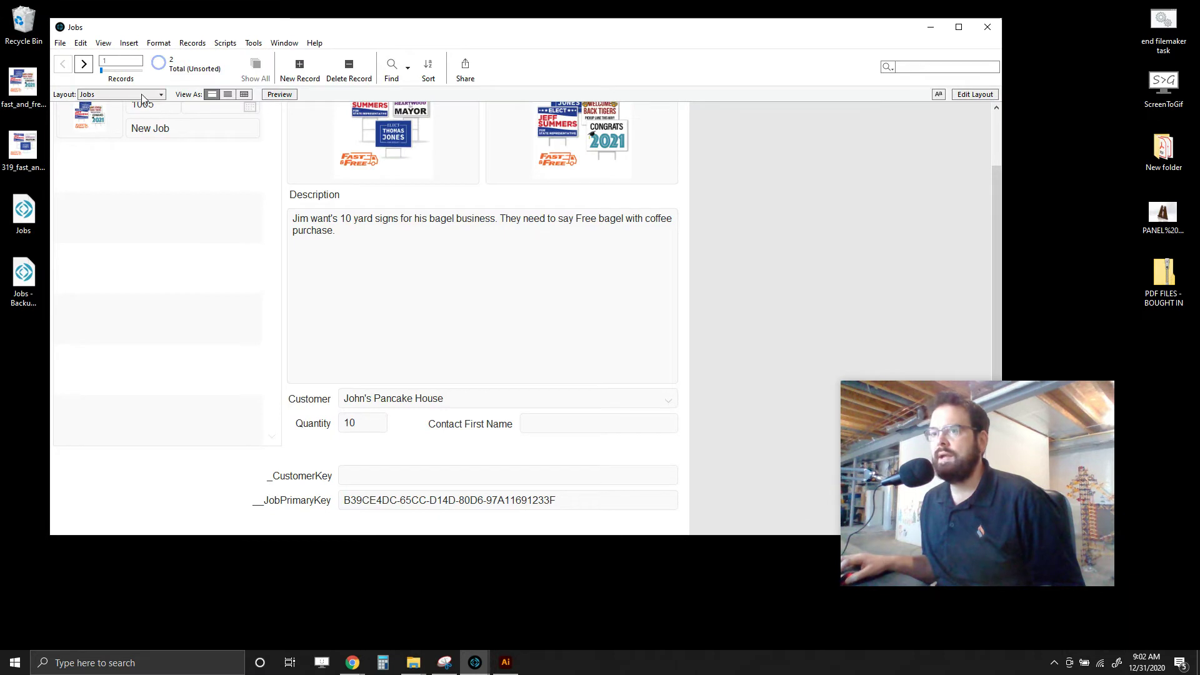
{"action": "left_click", "coordinate": [102, 97]}
{"action": "left_click", "coordinate": [103, 118]}
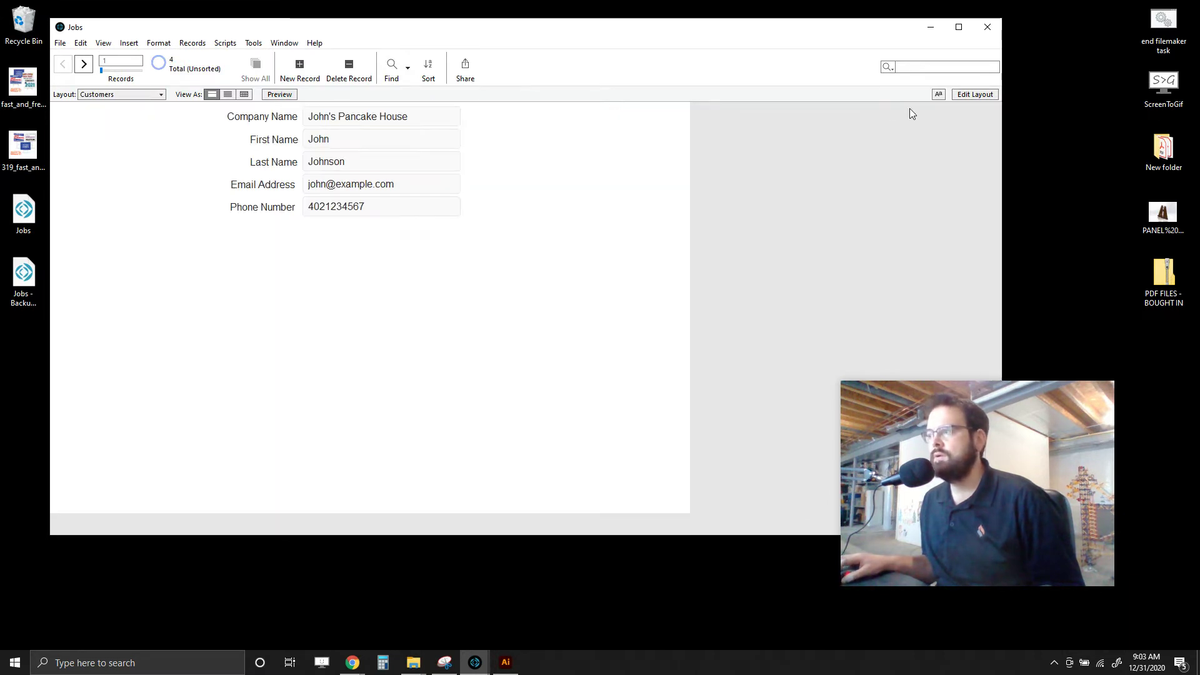
Open the Customers layout for editing and move all its existing fields and labels down to free space above Company Name.
{"action": "left_click", "coordinate": [976, 95]}
{"action": "left_click_drag", "start_coordinate": [658, 294], "coordinate": [444, 150]}
{"action": "left_click", "coordinate": [242, 159]}
Place the __CustomerPrimaryKey field with its label above Company Name, widen it almost to the layout's right edge, and save the layout.
{"action": "left_click_drag", "start_coordinate": [61, 177], "coordinate": [445, 114]}
{"action": "left_click", "coordinate": [668, 143]}
{"action": "left_click", "coordinate": [582, 123]}
{"action": "left_click_drag", "start_coordinate": [637, 122], "coordinate": [809, 132]}
{"action": "left_click", "coordinate": [881, 144]}
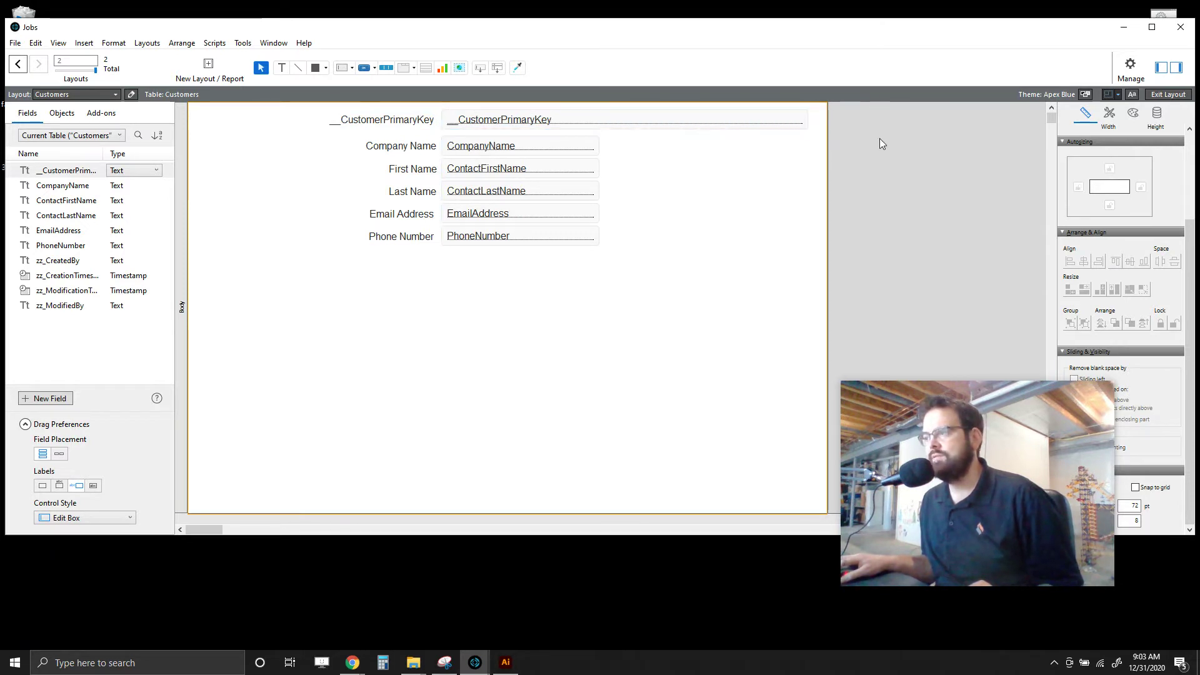
{"action": "left_click", "coordinate": [1168, 95]}
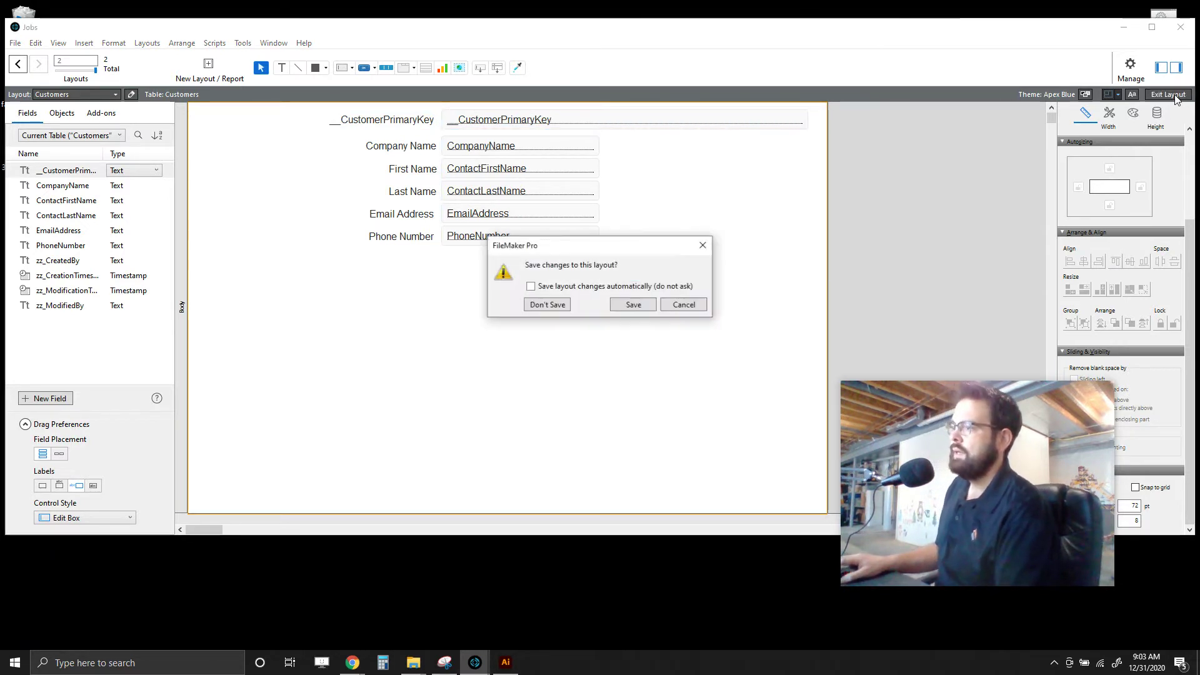
{"action": "left_click", "coordinate": [633, 305]}
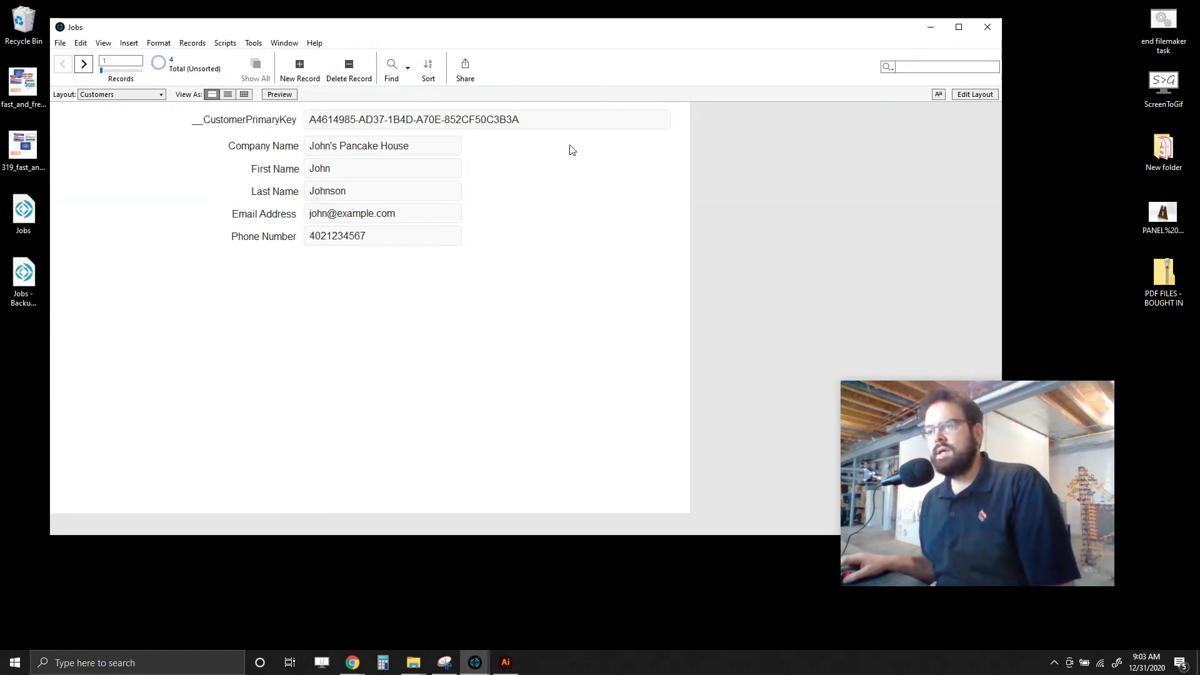
View the complete primary key value on the first customer record.
{"action": "left_click", "coordinate": [475, 120]}
{"action": "key", "text": "ctrl+a"}
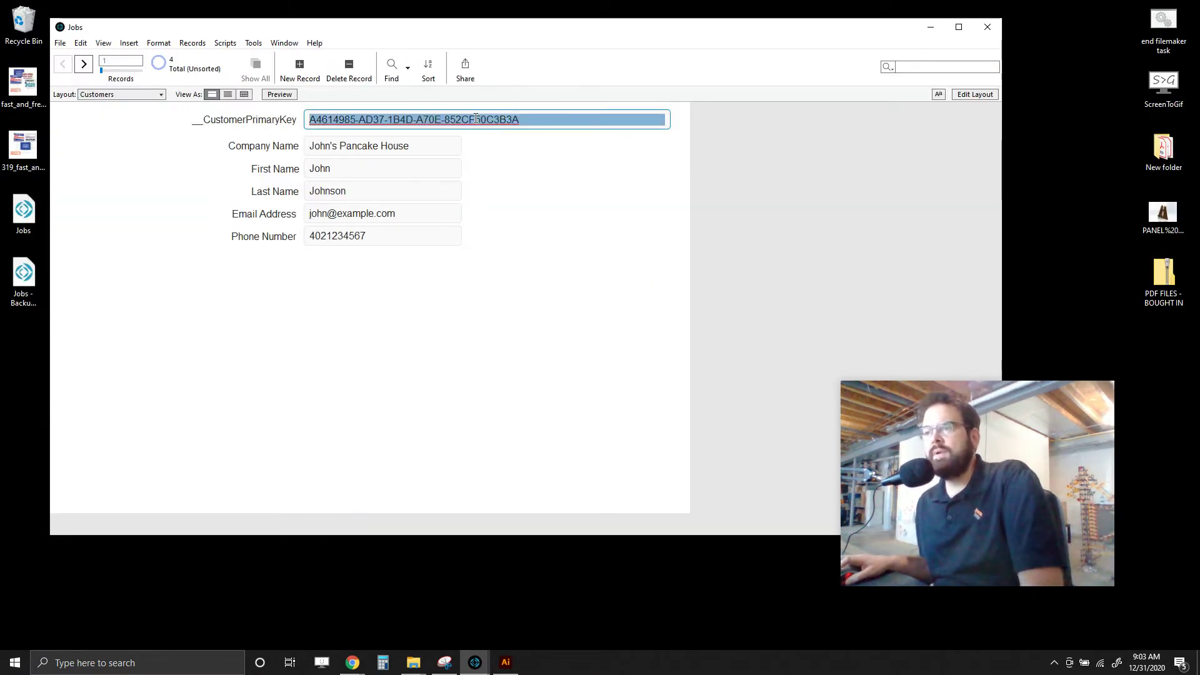
{"action": "left_click", "coordinate": [548, 172]}
{"action": "left_click", "coordinate": [530, 120]}
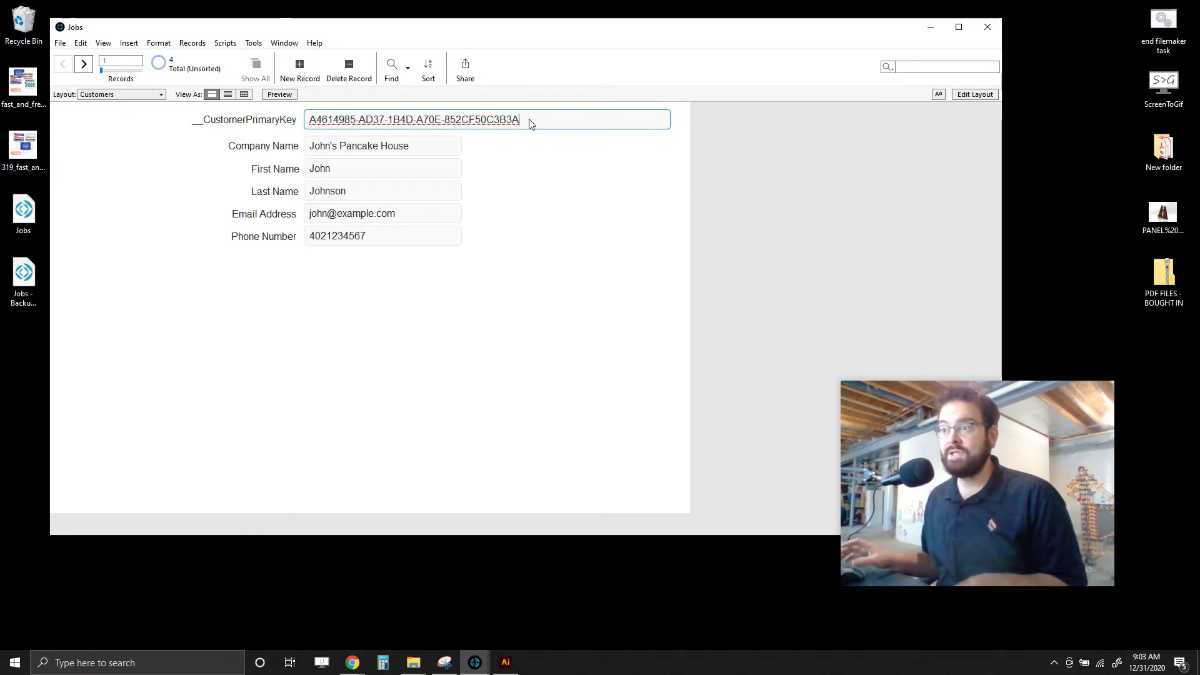
Inspect the auto-enter calculation behind the __CustomerPrimaryKey field in the Customers table, and close the database definition.
{"action": "key", "text": "ctrl+shift+d"}
{"action": "left_click", "coordinate": [77, 62]}
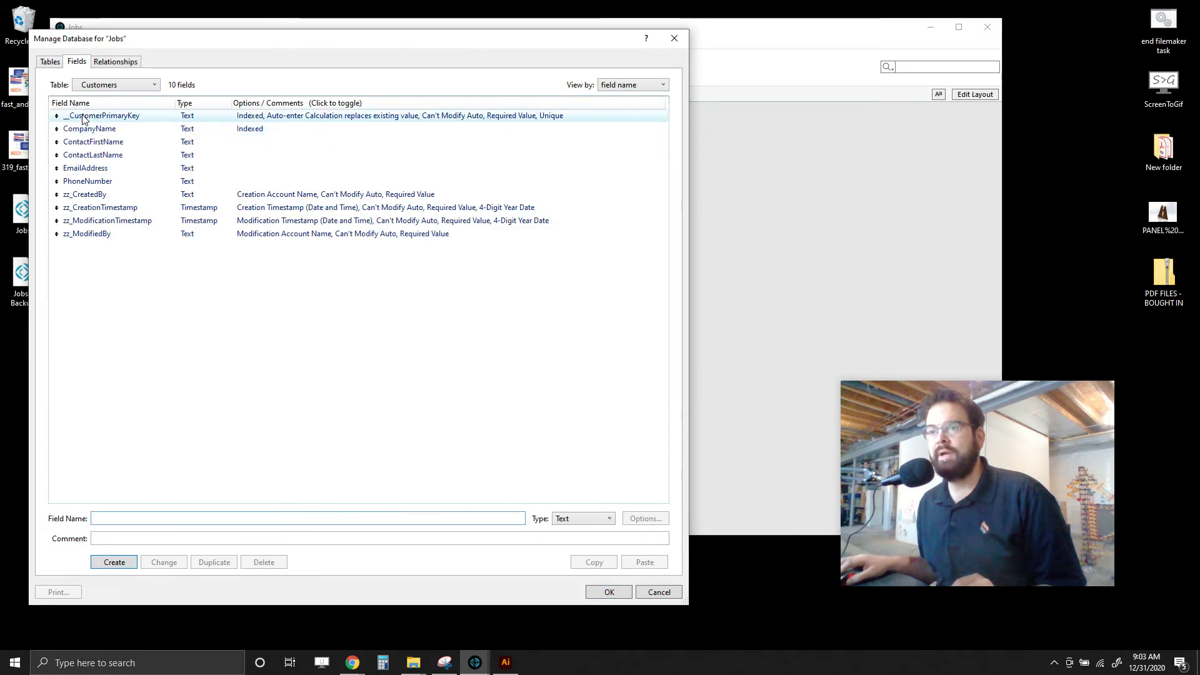
{"action": "left_click", "coordinate": [645, 519]}
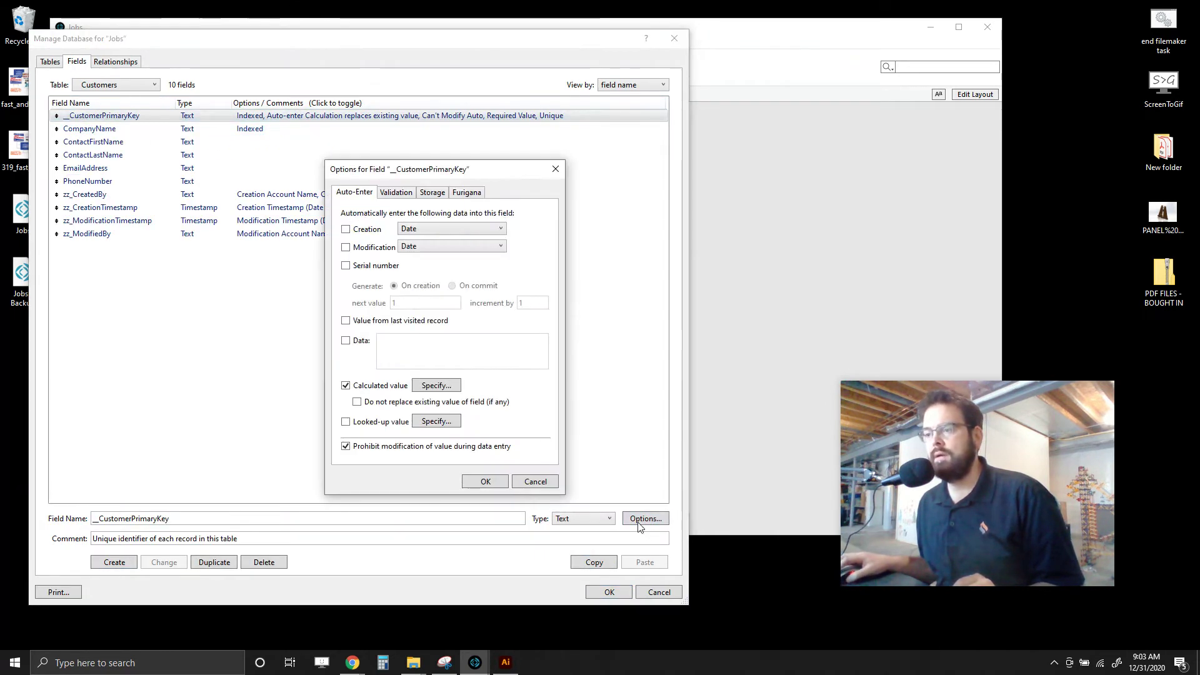
{"action": "left_click", "coordinate": [436, 385]}
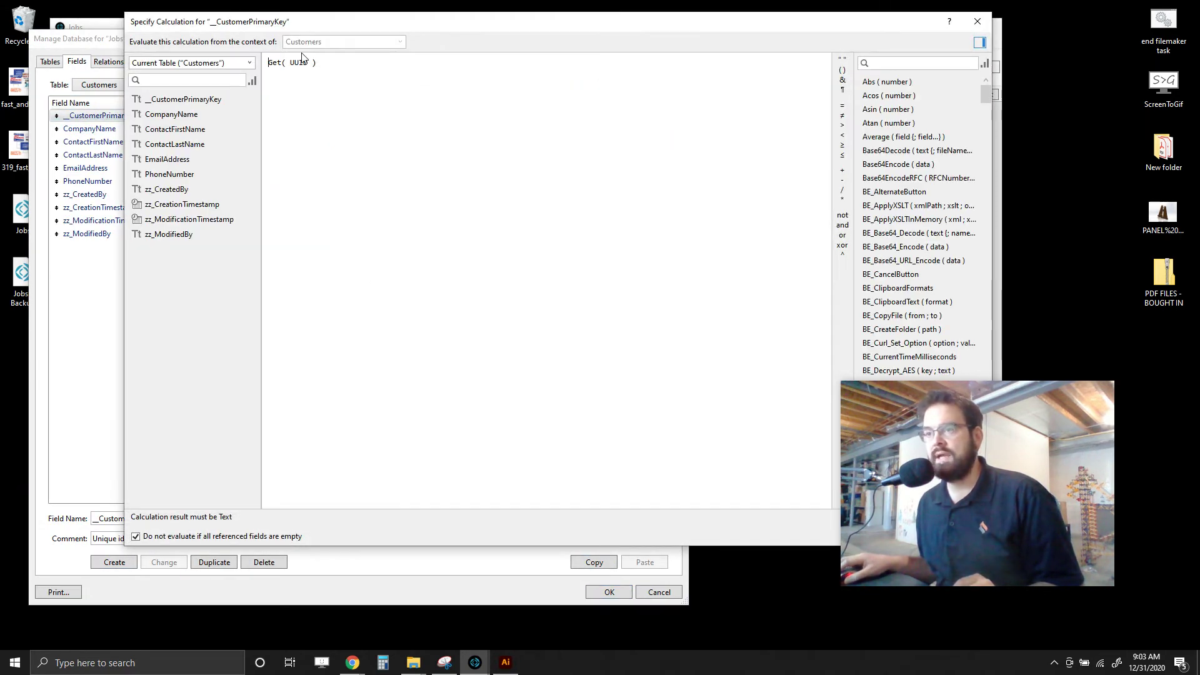
{"action": "left_click", "coordinate": [977, 22]}
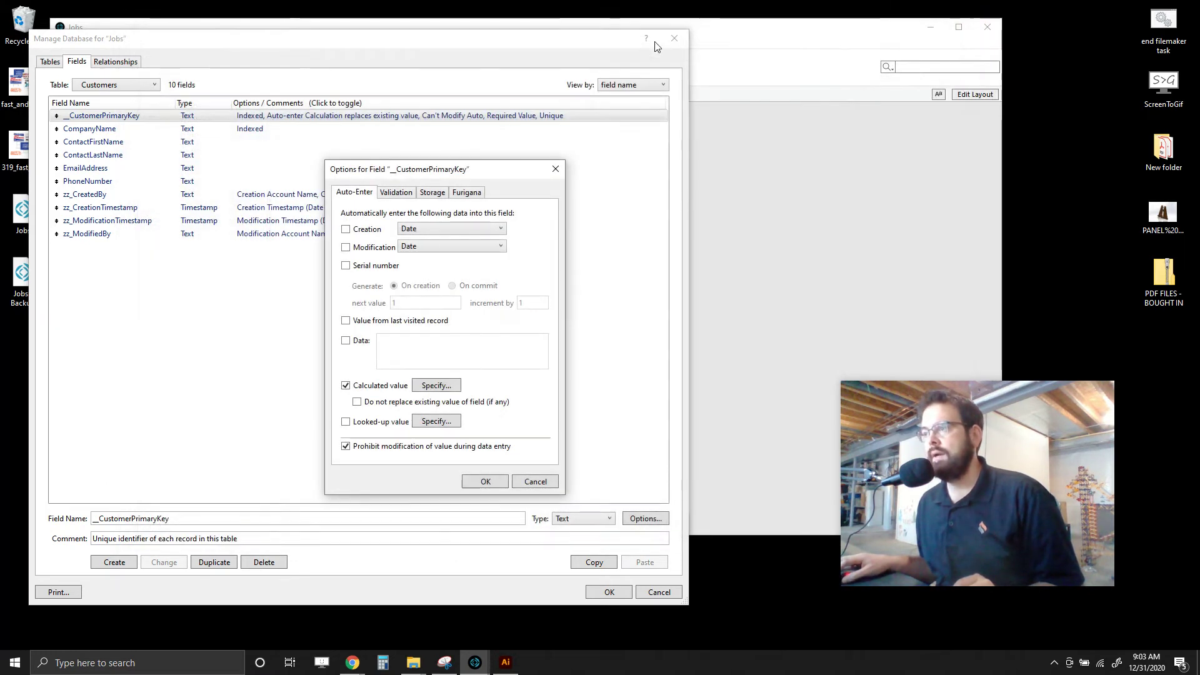
{"action": "left_click", "coordinate": [527, 482]}
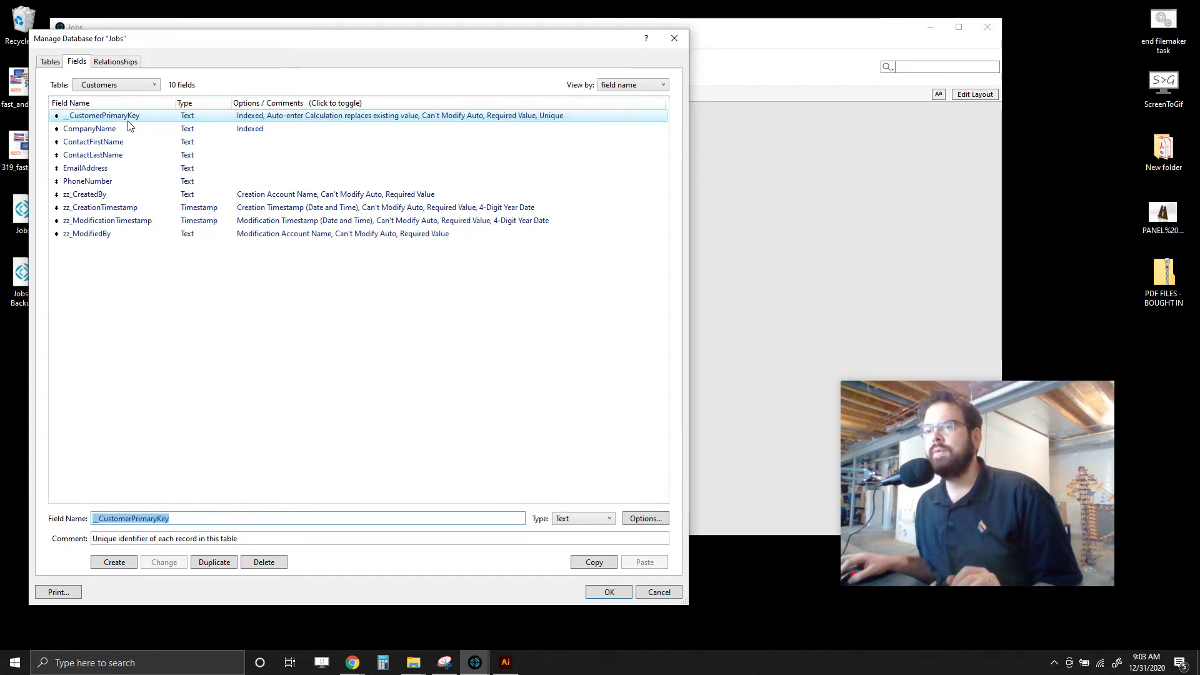
{"action": "left_click", "coordinate": [674, 39]}
Examine the __CustomerPrimaryKey value on the John's Pancake House record as the customer's unique identifier.
{"action": "left_click", "coordinate": [578, 117]}
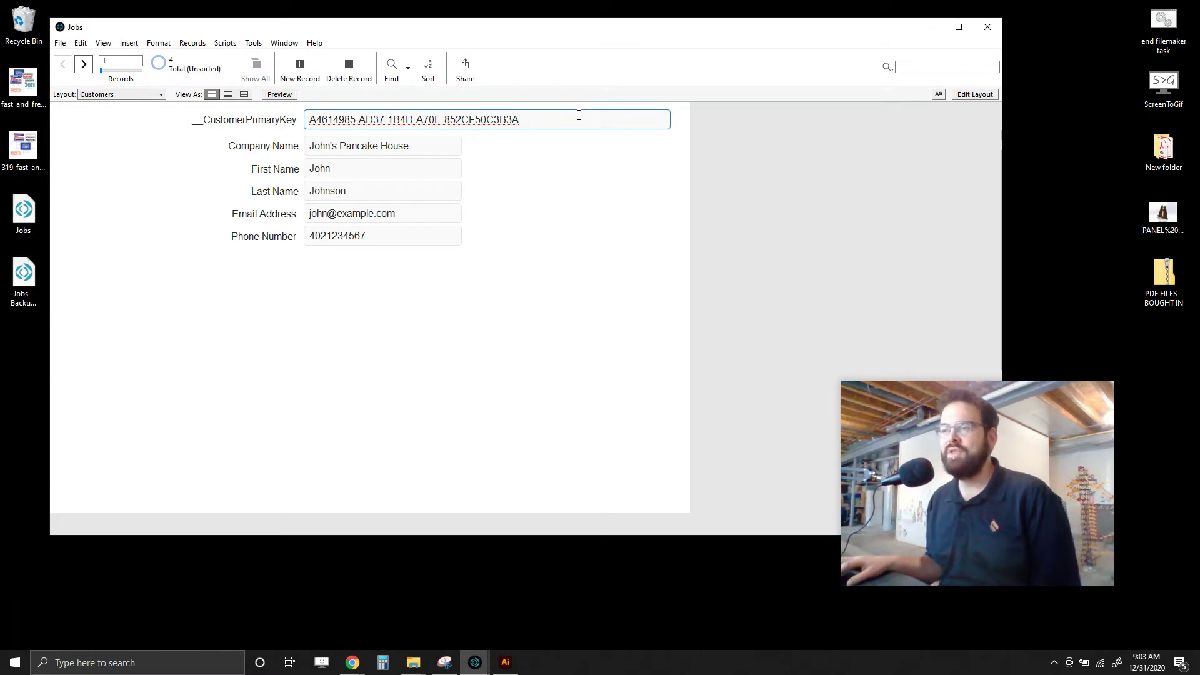
{"action": "key", "text": "ctrl+a"}
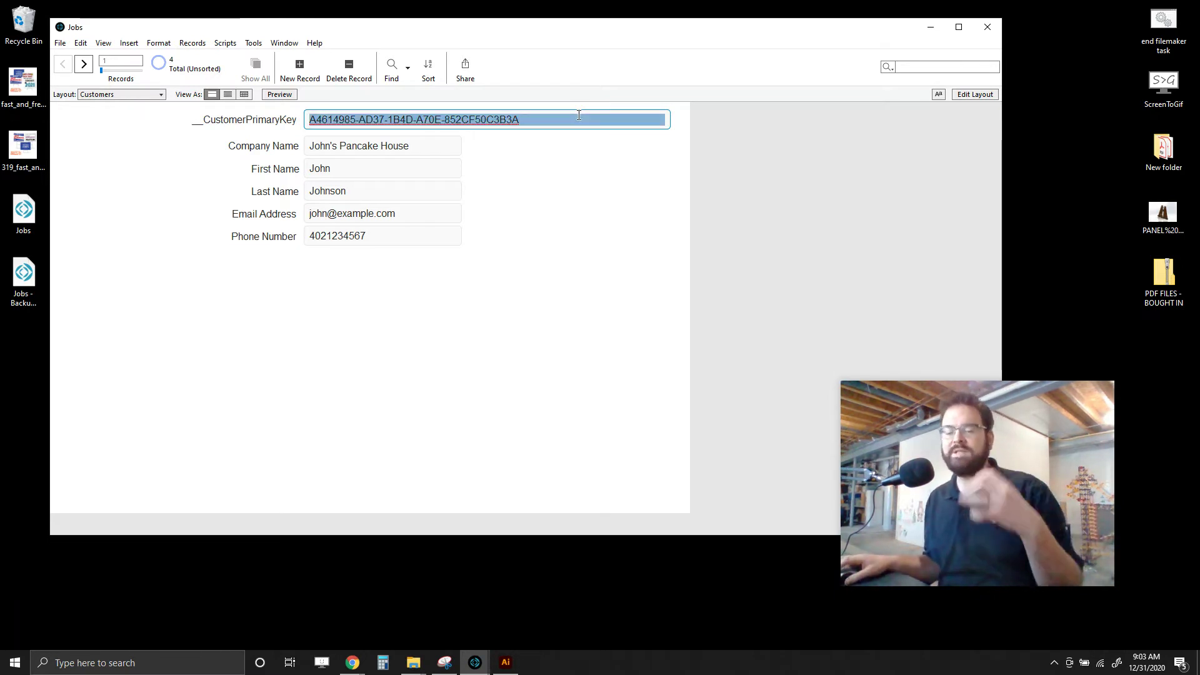
{"action": "left_click", "coordinate": [568, 166]}
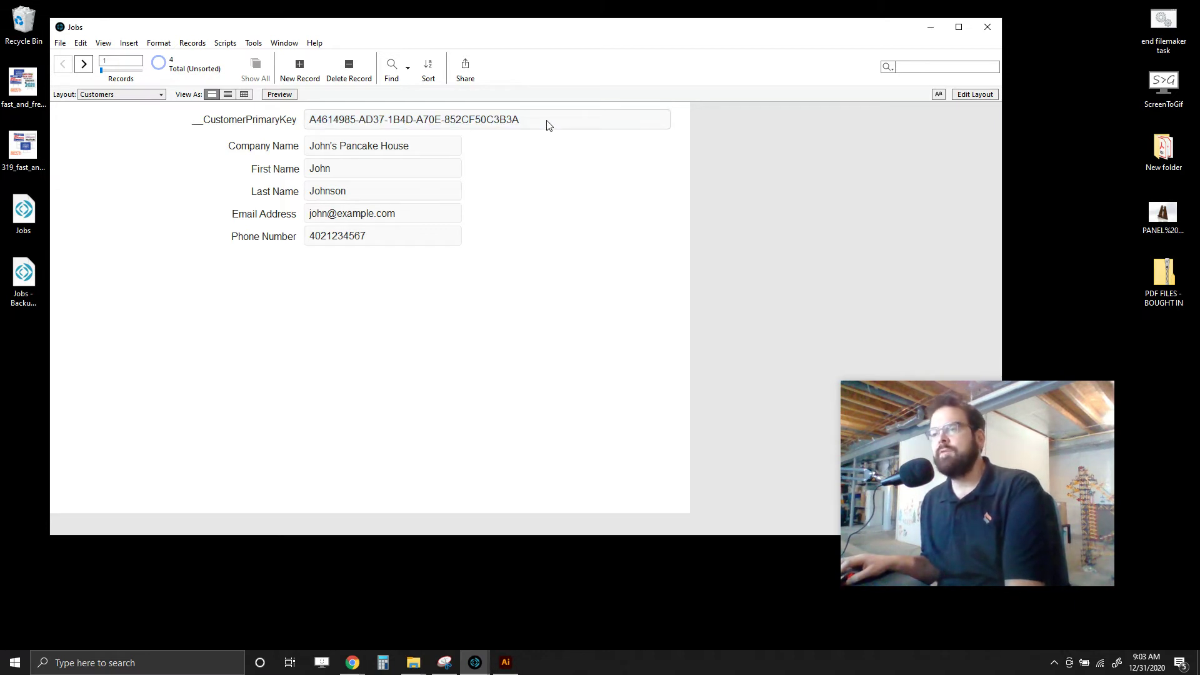
{"action": "left_click", "coordinate": [548, 120]}
{"action": "key", "text": "ctrl+a"}
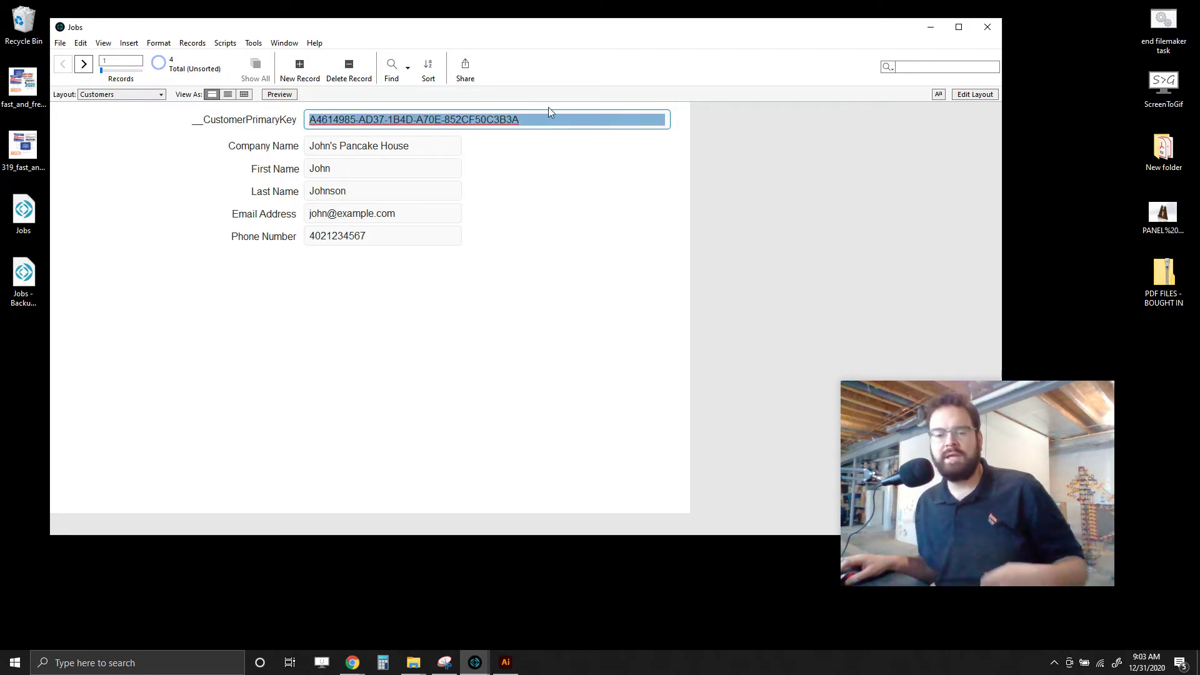
{"action": "left_click", "coordinate": [511, 238]}
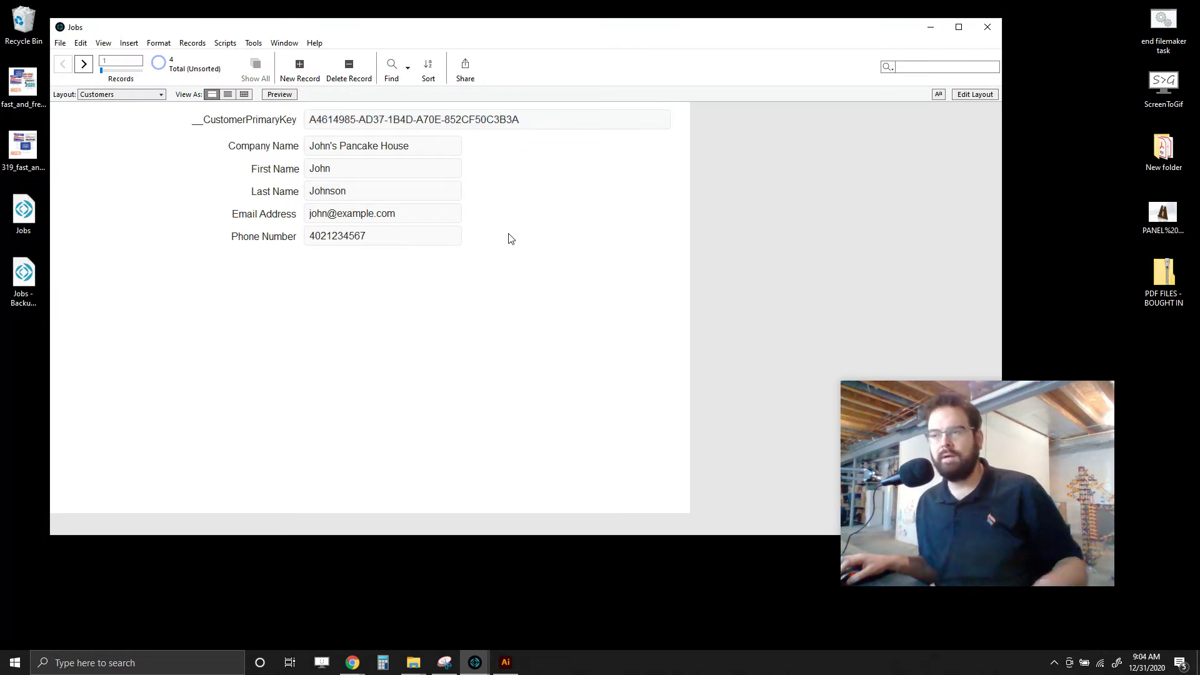
{"action": "left_click", "coordinate": [525, 127]}
{"action": "left_click", "coordinate": [532, 130]}
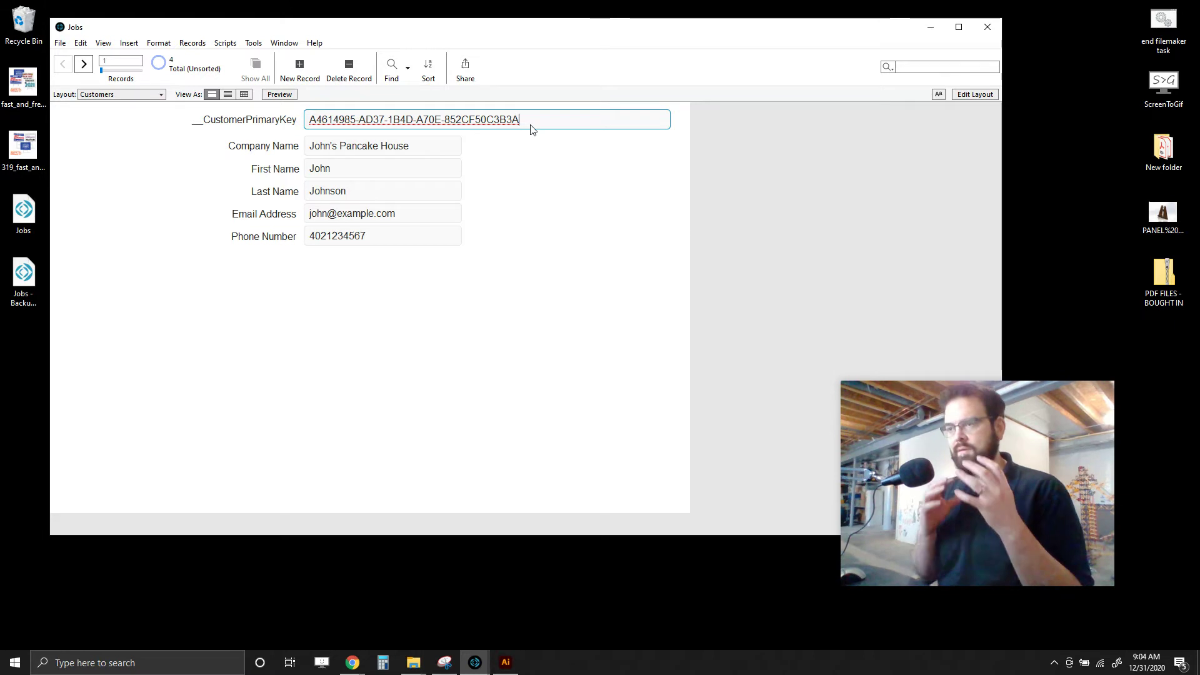
{"action": "triple_click", "coordinate": [530, 127]}
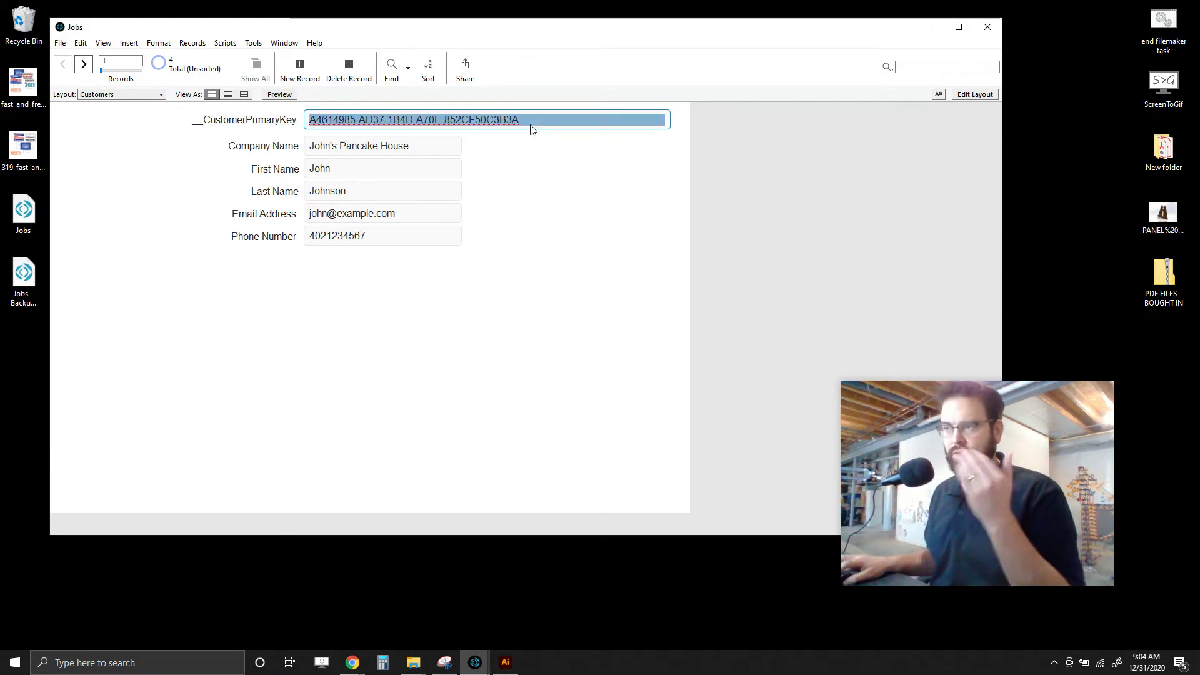
{"action": "left_click", "coordinate": [531, 119]}
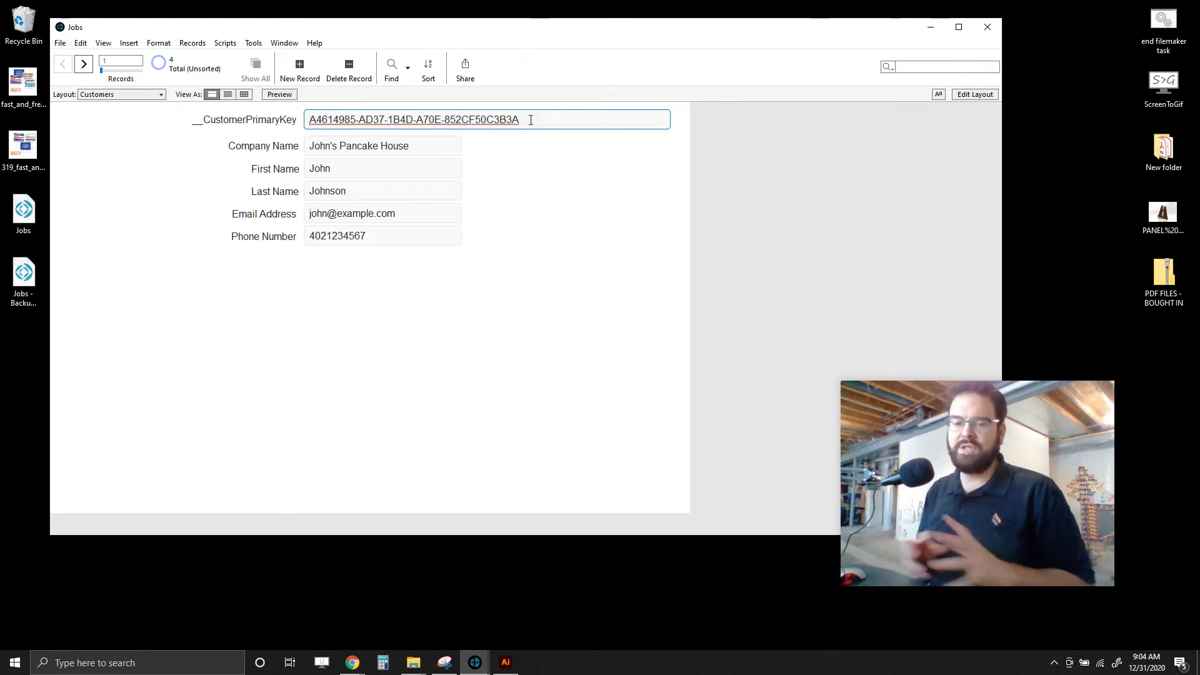
{"action": "left_click", "coordinate": [569, 219]}
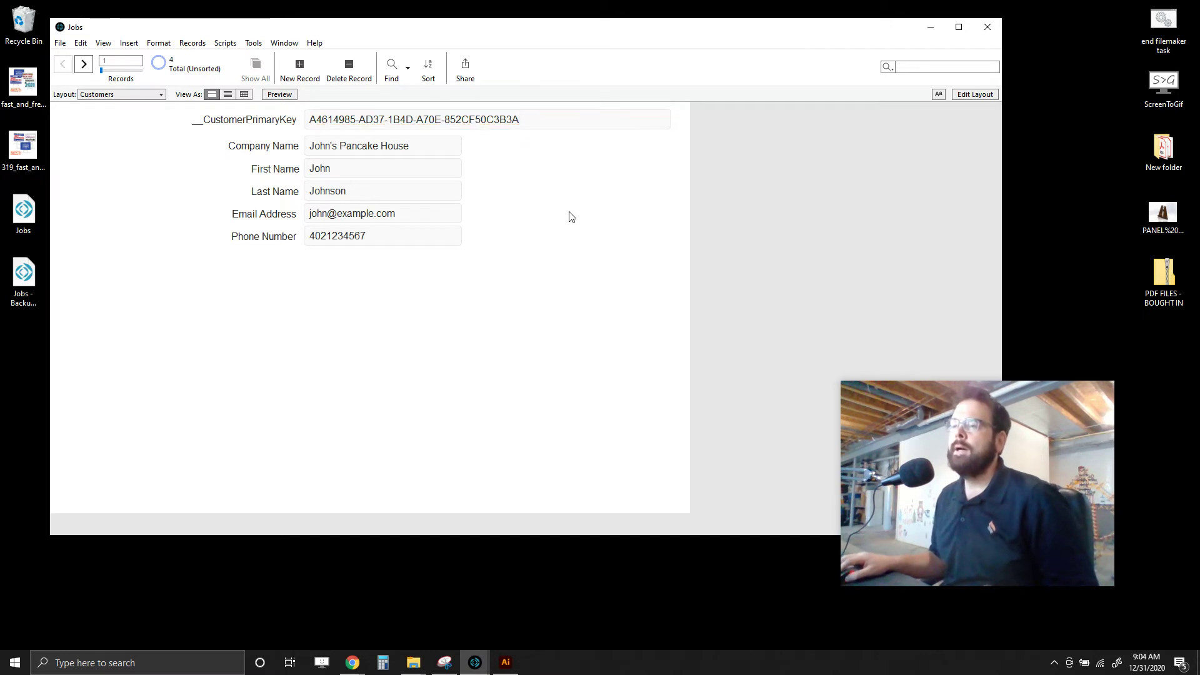
{"action": "left_click", "coordinate": [540, 120]}
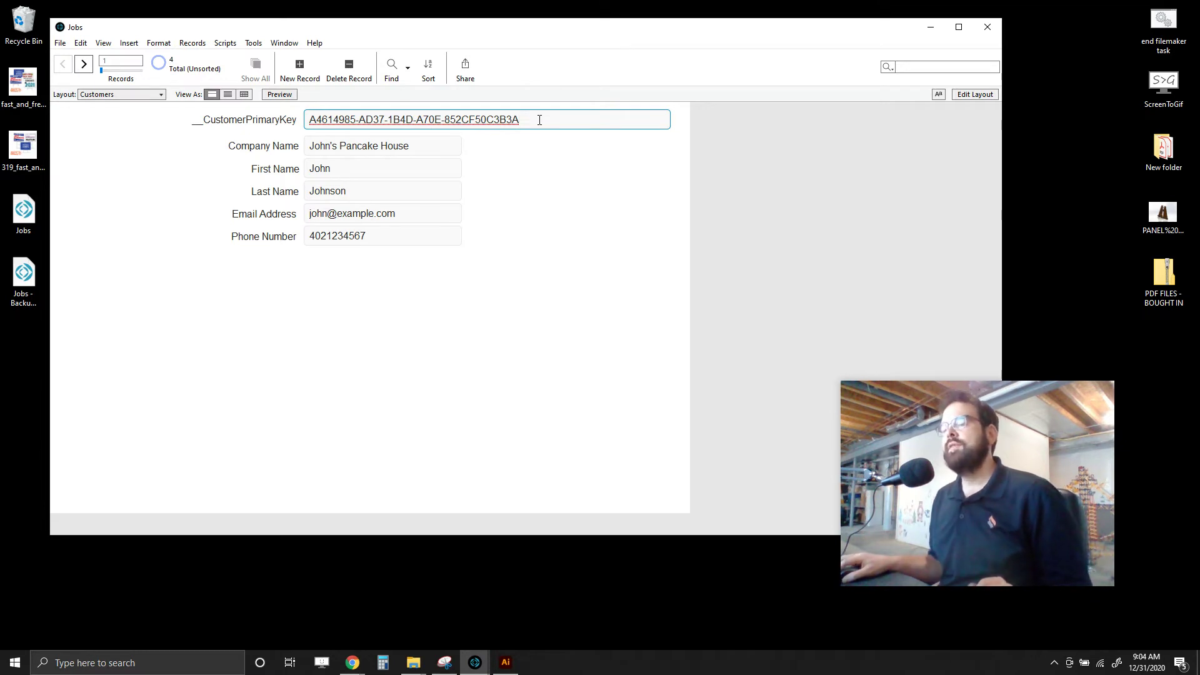
{"action": "triple_click", "coordinate": [316, 122]}
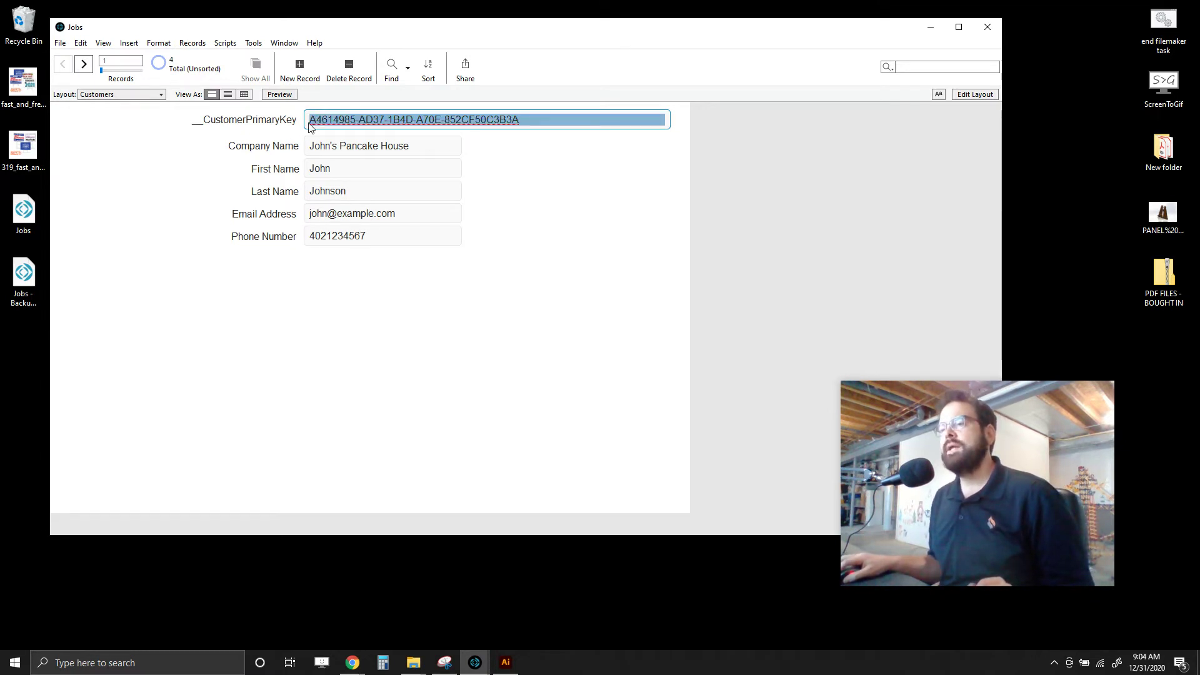
Rename the first customer's company to John's House of Pancakes and commit the record.
{"action": "left_click", "coordinate": [425, 148]}
{"action": "left_click", "coordinate": [431, 145]}
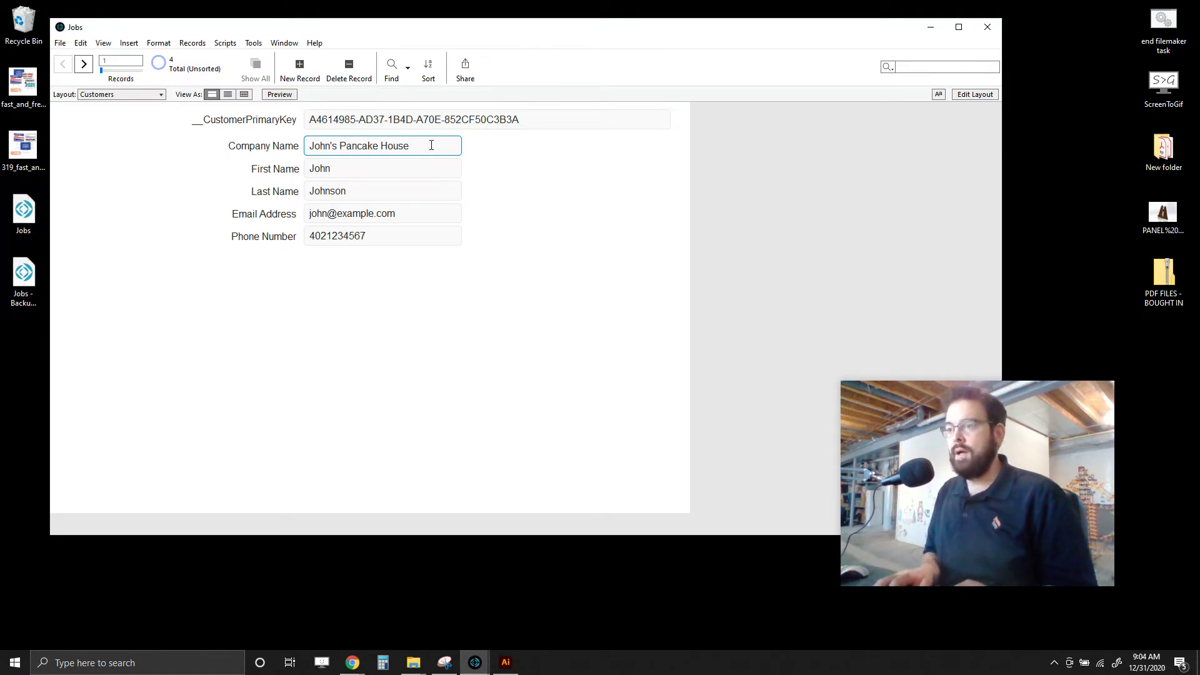
{"action": "key", "text": "Left"}
{"action": "key", "text": "Left"}
{"action": "key", "text": "Left"}
{"action": "key", "text": "Left"}
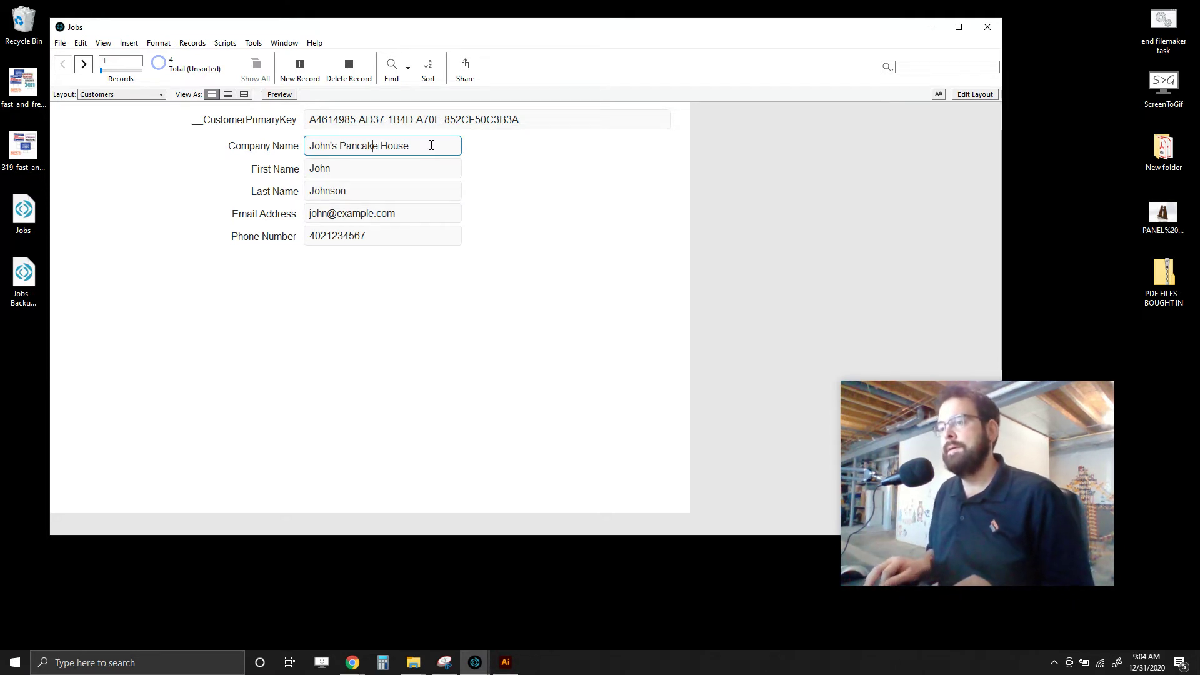
{"action": "key", "text": "BackSpace"}
{"action": "key", "text": "BackSpace"}
{"action": "key", "text": "BackSpace"}
{"action": "key", "text": "BackSpace"}
{"action": "key", "text": "BackSpace"}
{"action": "key", "text": "BackSpace"}
{"action": "key", "text": "BackSpace"}
{"action": "key", "text": "BackSpace"}
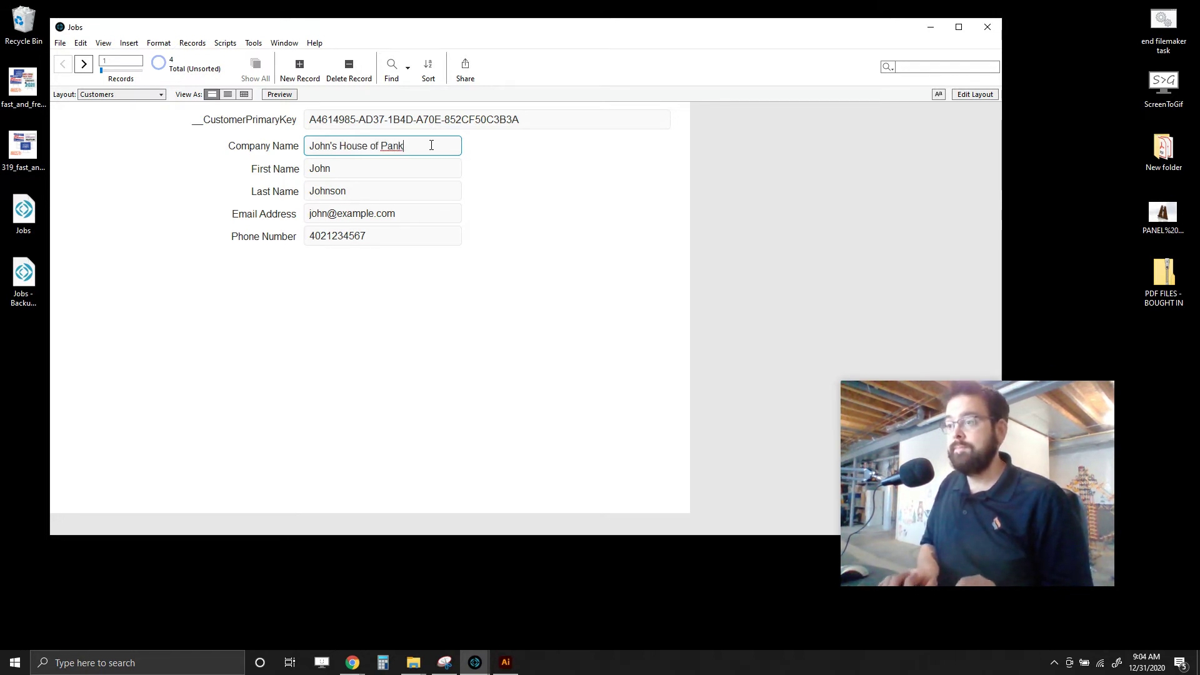
{"action": "type", "text": "kes"}
{"action": "left_click", "coordinate": [421, 169]}
{"action": "left_click", "coordinate": [450, 125]}
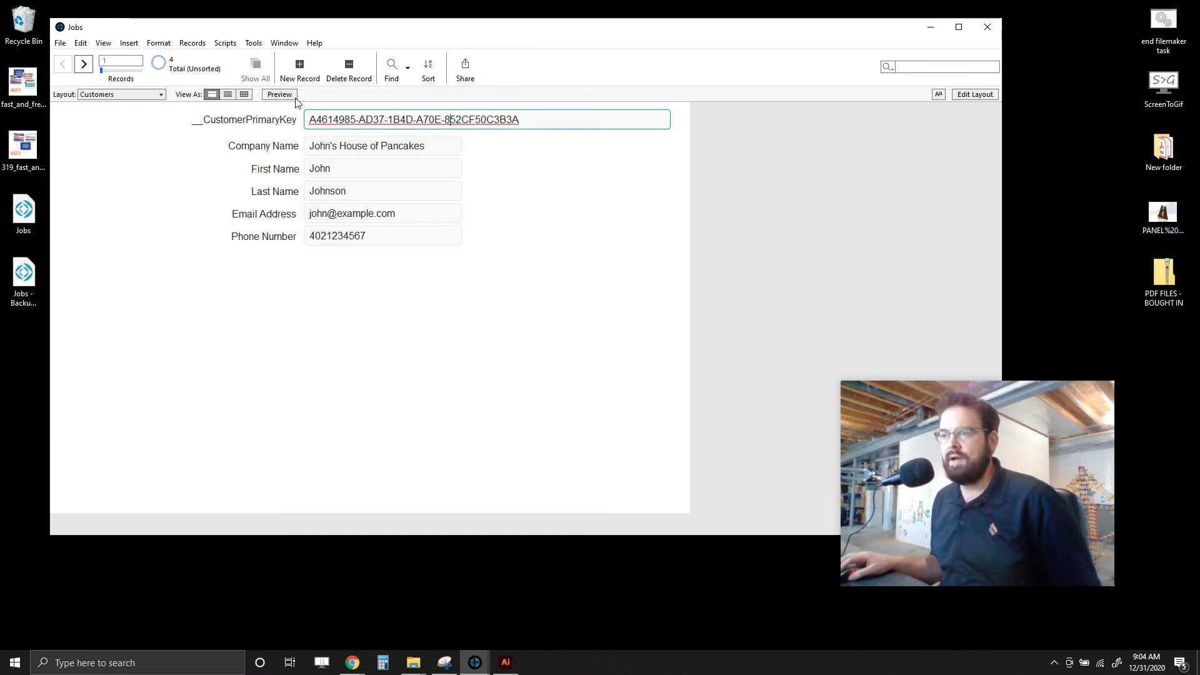
{"action": "left_click", "coordinate": [200, 170]}
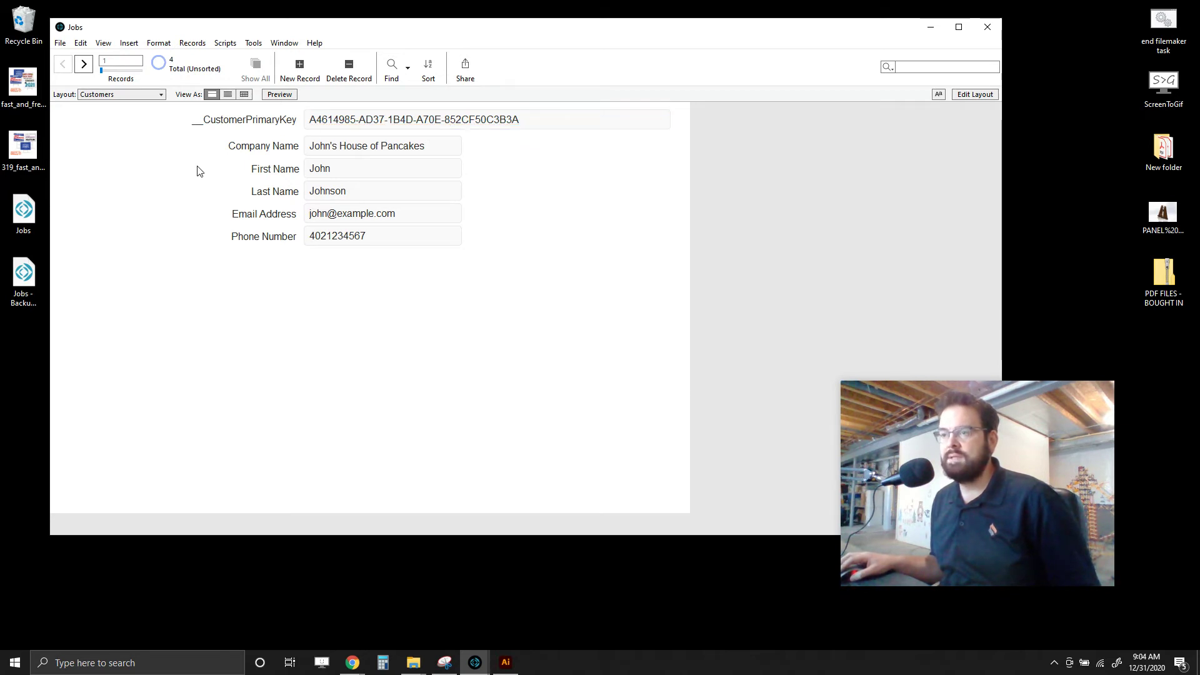
On the Jobs layout, reassign the Customer drop-down field to _CustomerKey from the Jobs table.
{"action": "left_click", "coordinate": [102, 94]}
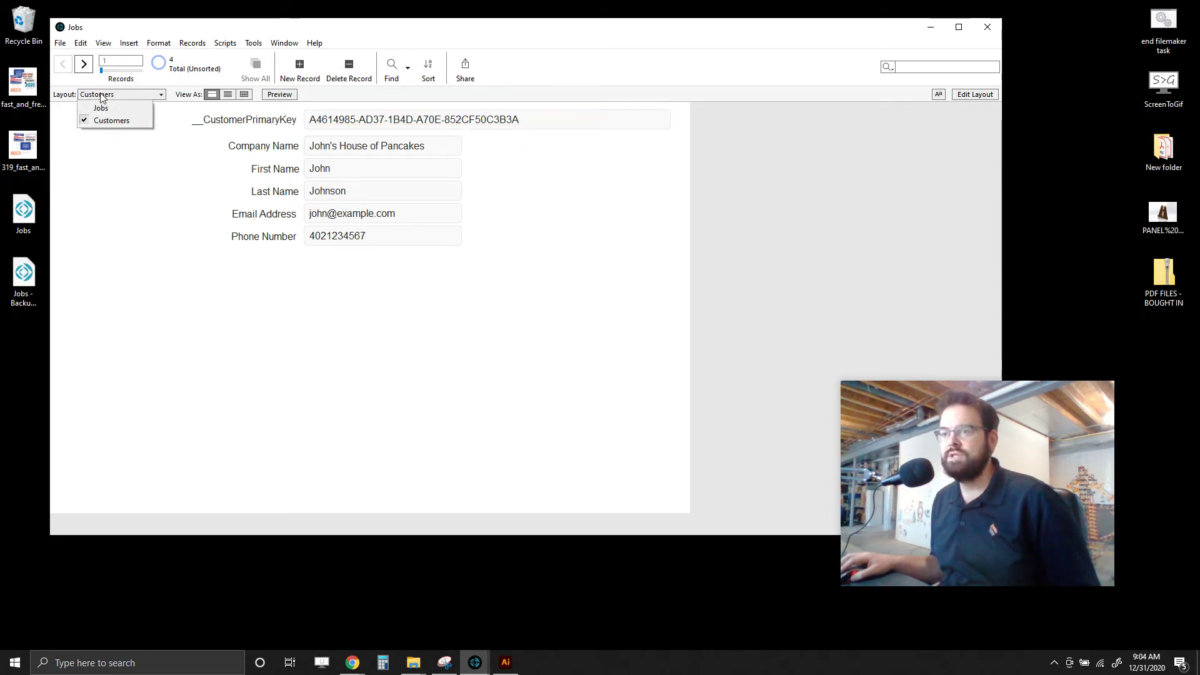
{"action": "left_click", "coordinate": [128, 109]}
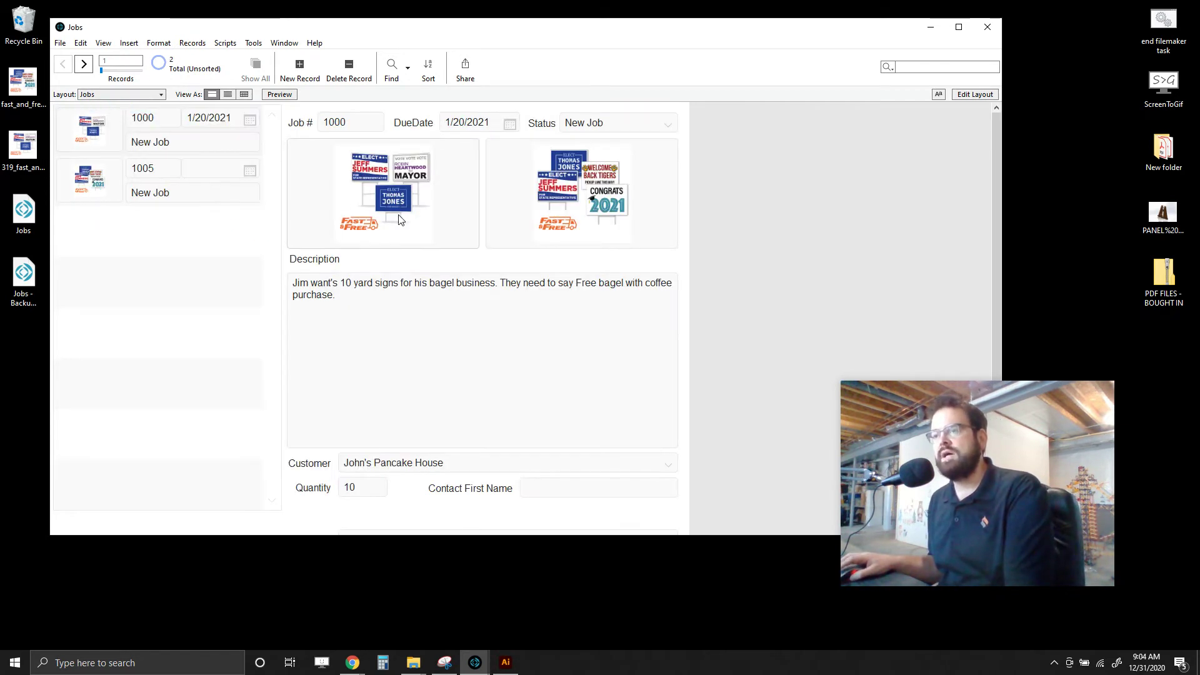
{"action": "left_click", "coordinate": [976, 94]}
{"action": "left_click", "coordinate": [489, 467]}
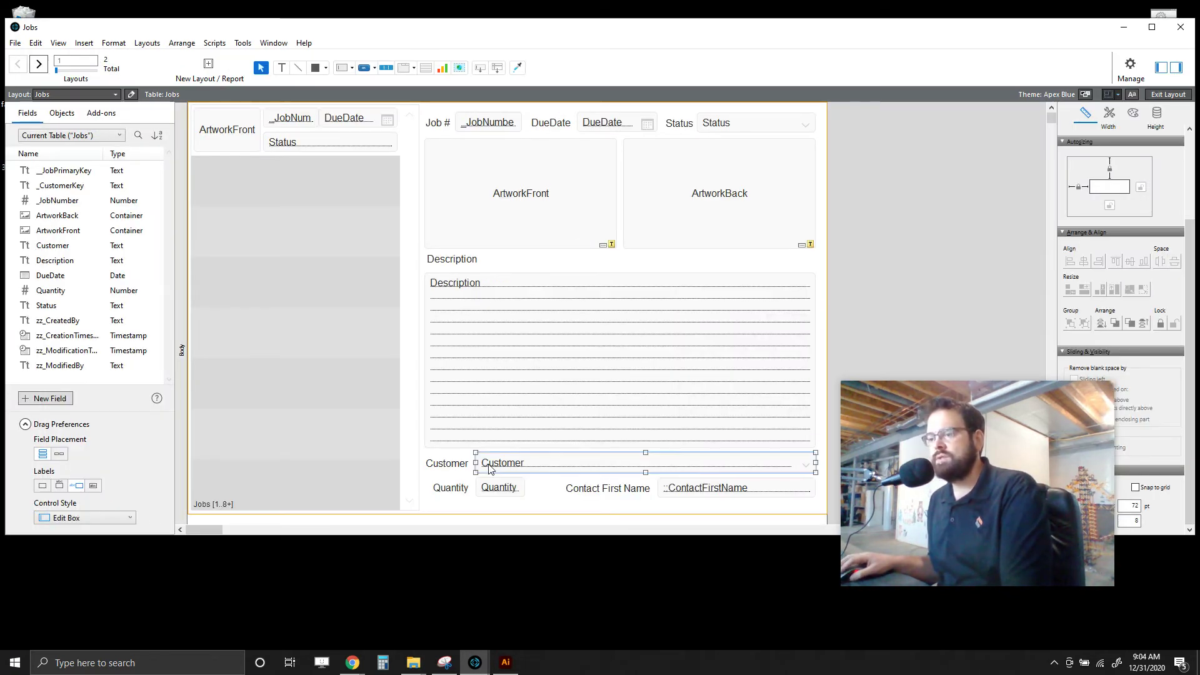
{"action": "double_click", "coordinate": [591, 468]}
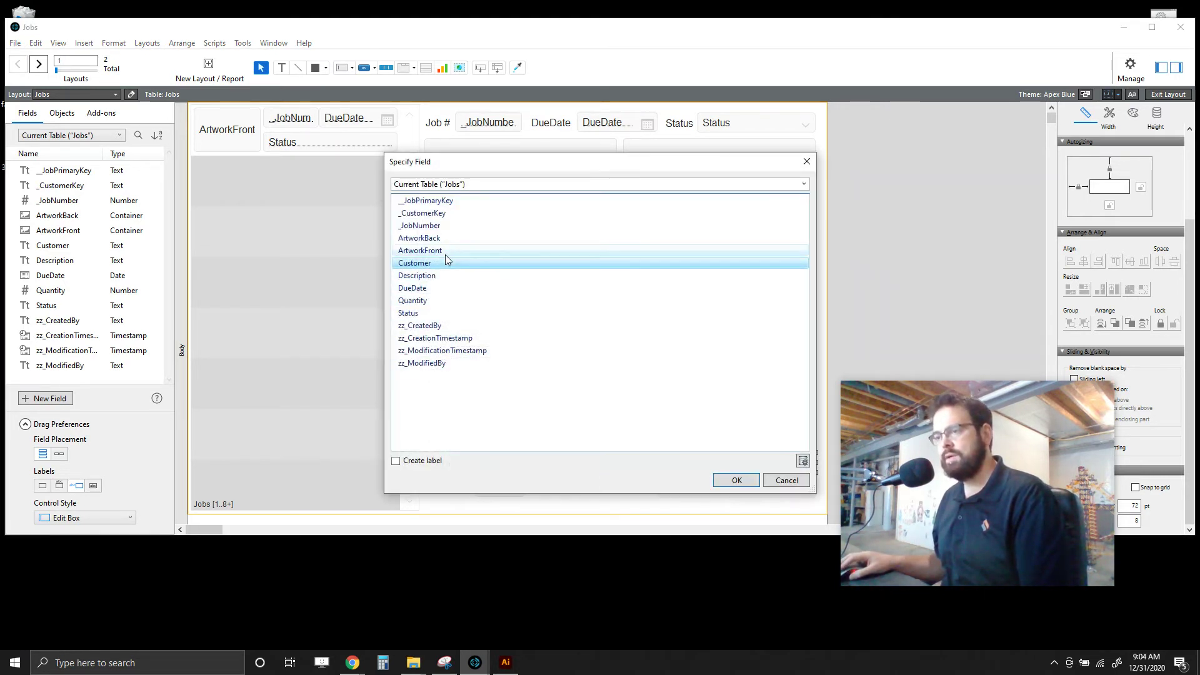
{"action": "left_click", "coordinate": [436, 214]}
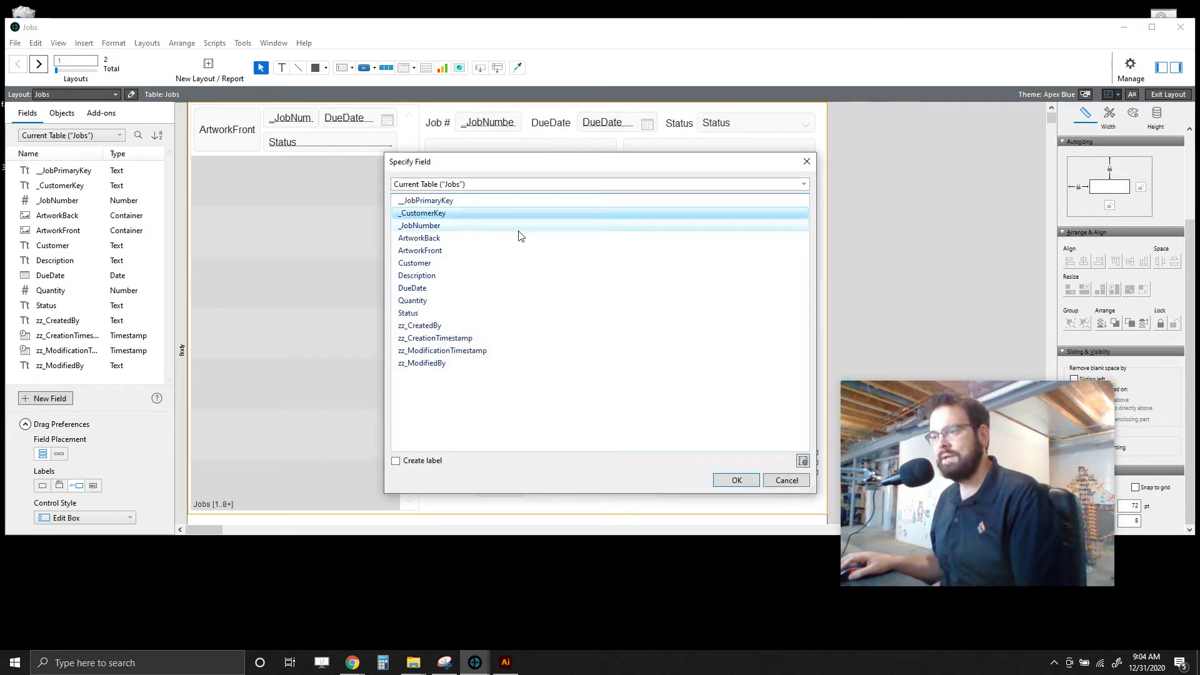
{"action": "left_click", "coordinate": [728, 481]}
{"action": "left_click", "coordinate": [866, 312]}
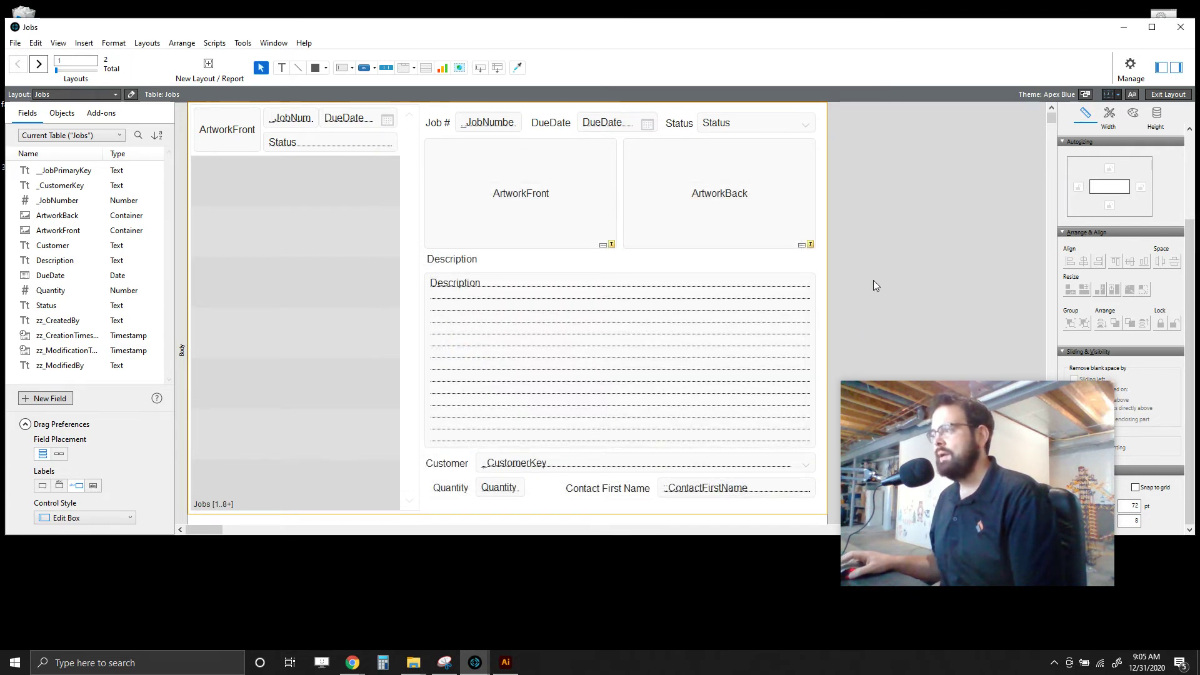
Save the Jobs layout and choose Hannah Bakery as the customer on the first job record.
{"action": "left_click", "coordinate": [1168, 94]}
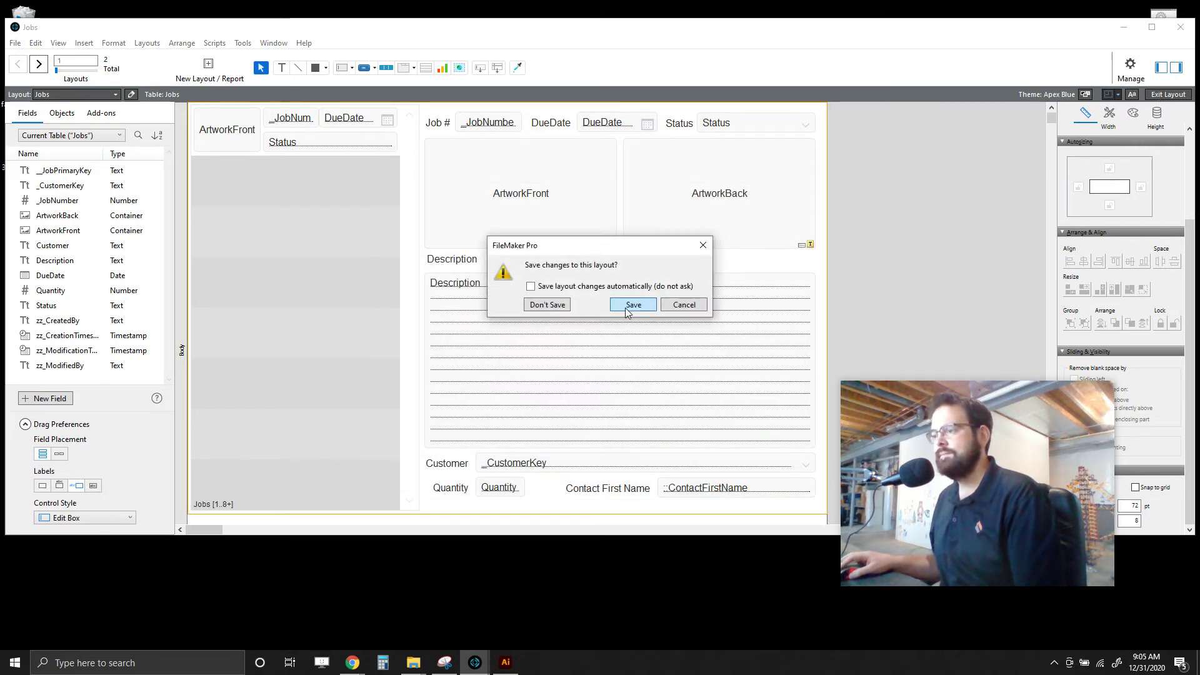
{"action": "left_click", "coordinate": [633, 304]}
{"action": "left_click", "coordinate": [667, 467]}
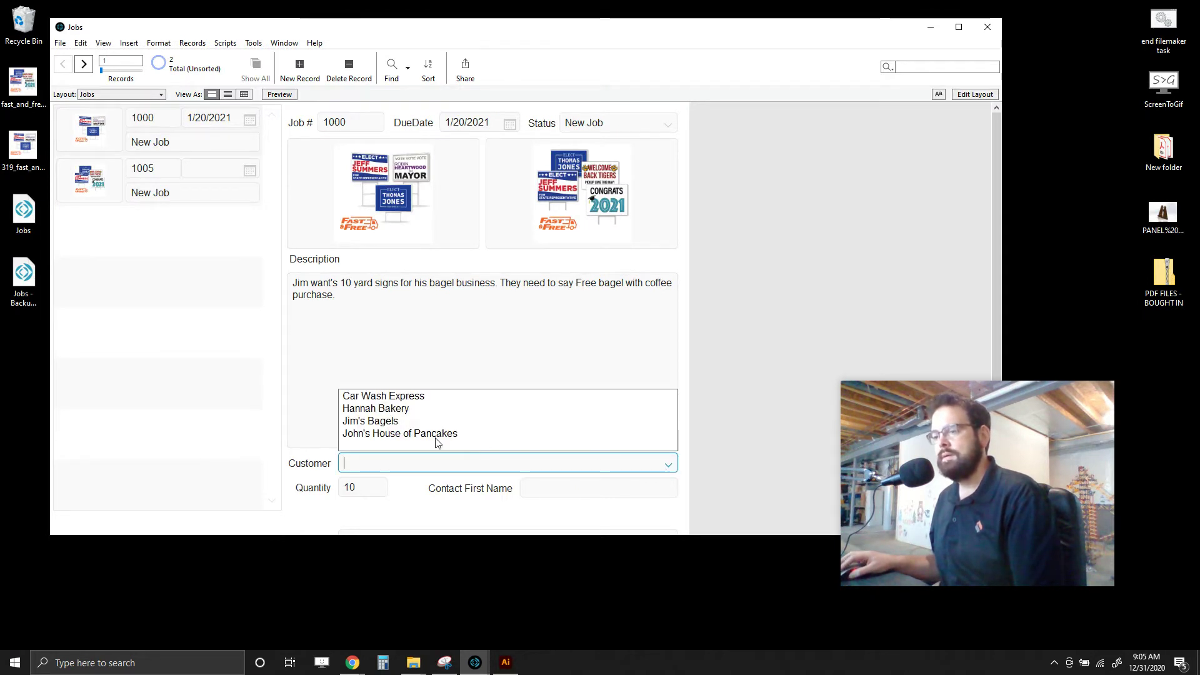
{"action": "left_click", "coordinate": [406, 410]}
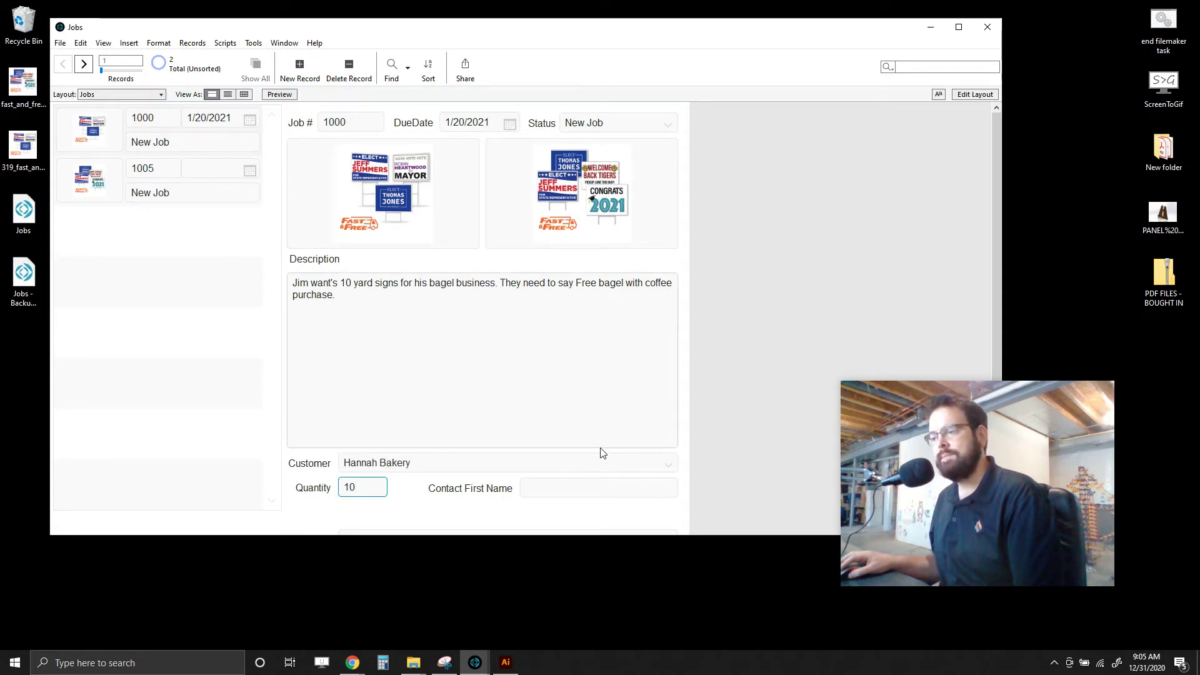
Choose Car Wash Express as the customer on job 1000.
{"action": "left_click", "coordinate": [567, 460]}
{"action": "left_click", "coordinate": [680, 470]}
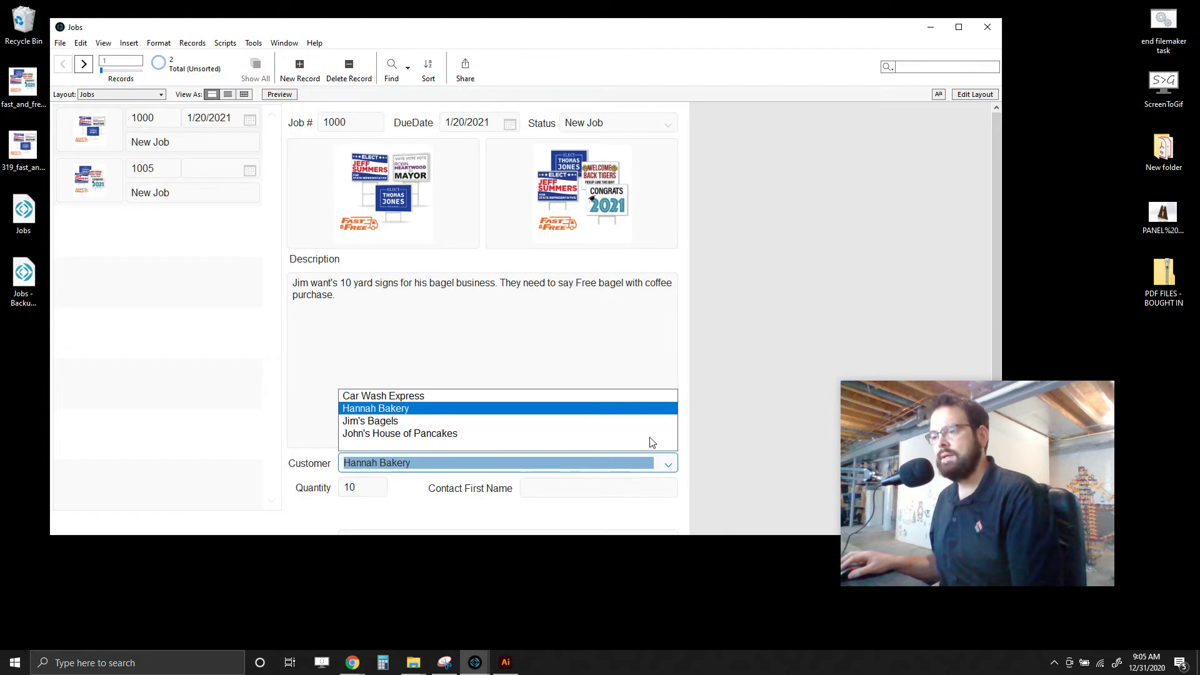
{"action": "left_click", "coordinate": [576, 397]}
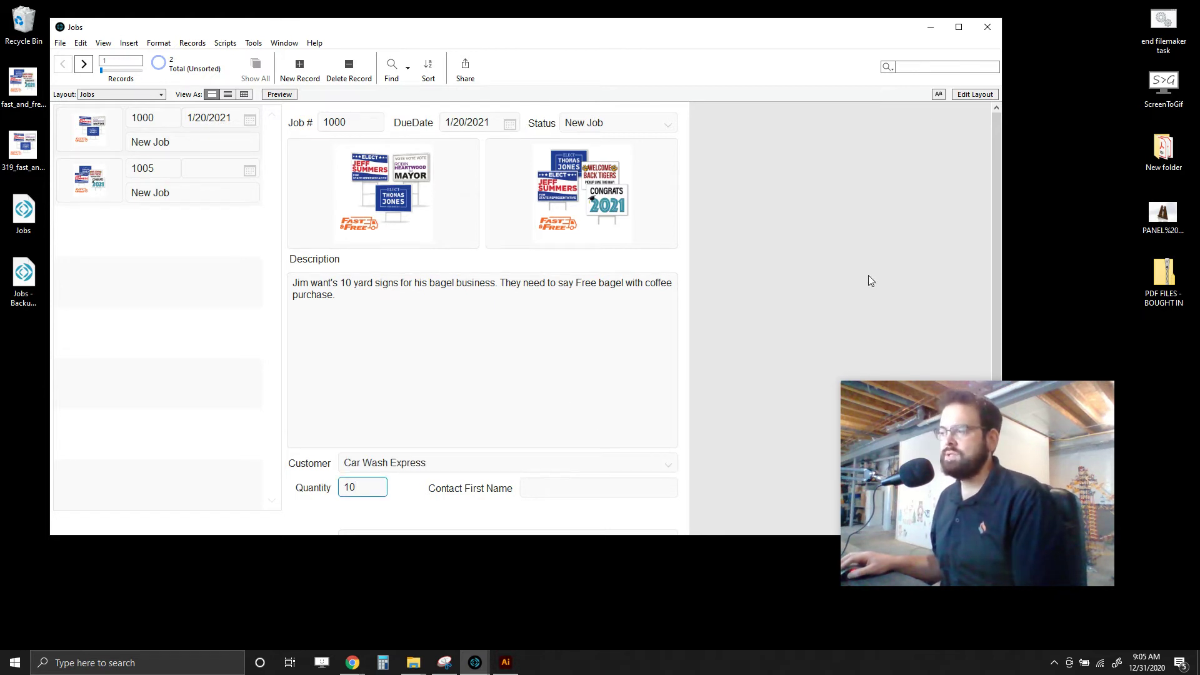
On the Jobs layout, change the Customers value list to take its values from the __CustomerPrimaryKey field of the Customers table.
{"action": "left_click", "coordinate": [974, 94]}
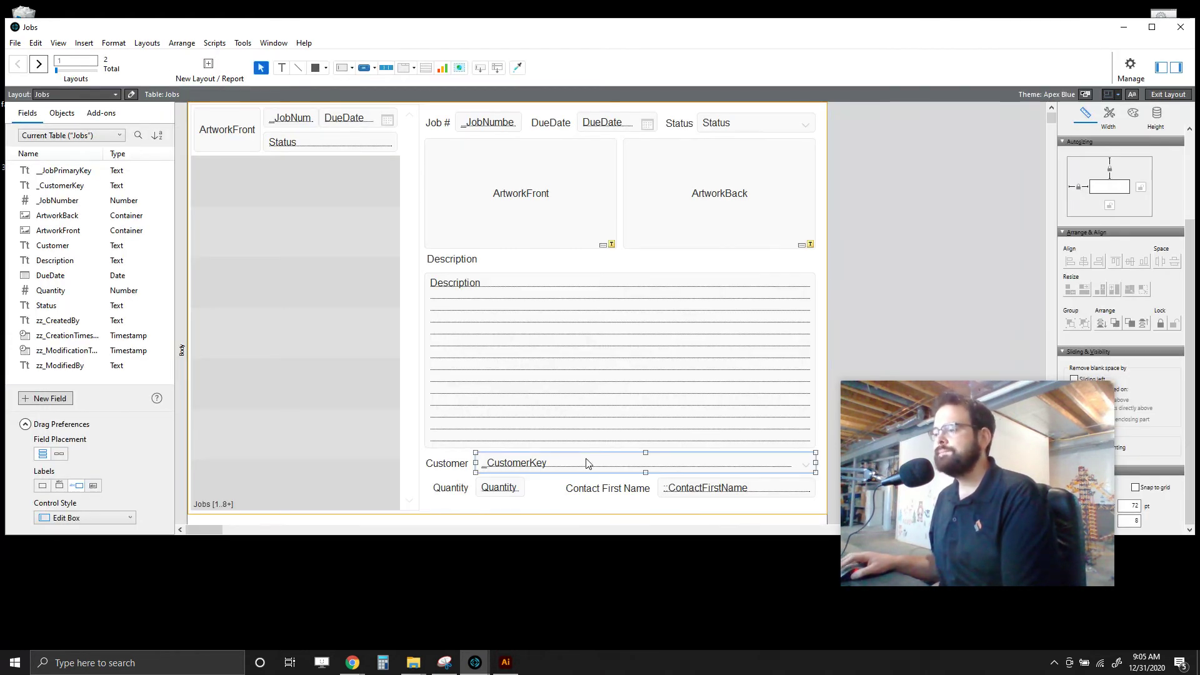
{"action": "left_click", "coordinate": [1157, 113]}
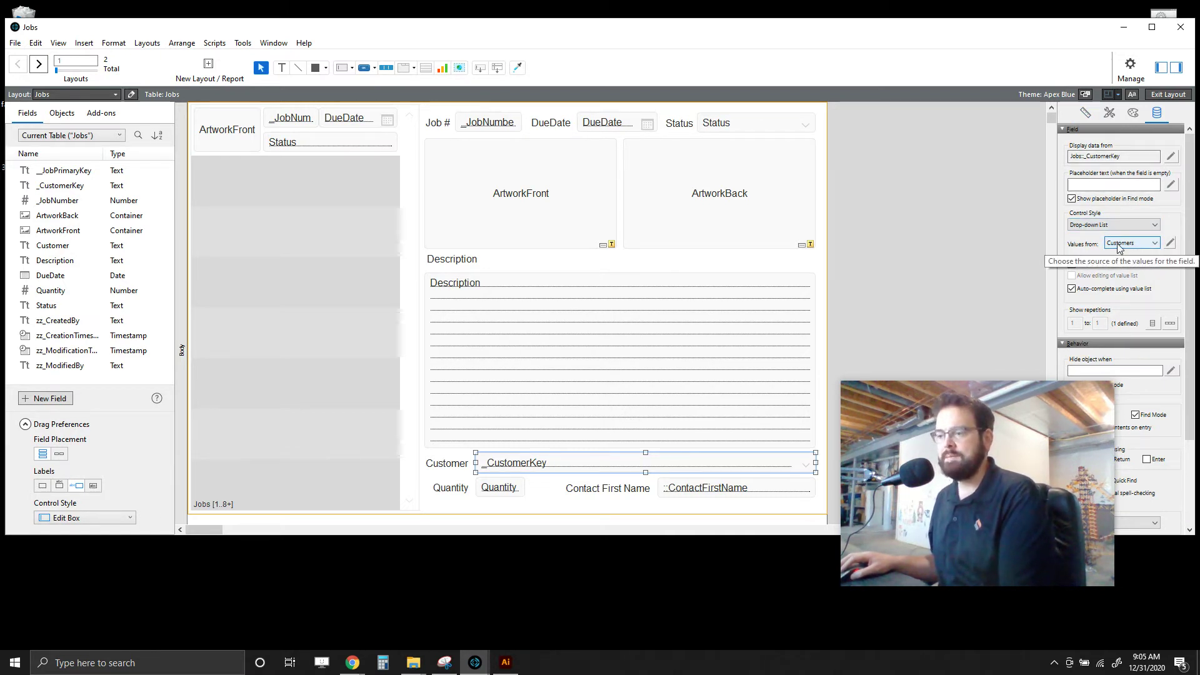
{"action": "left_click", "coordinate": [1171, 243]}
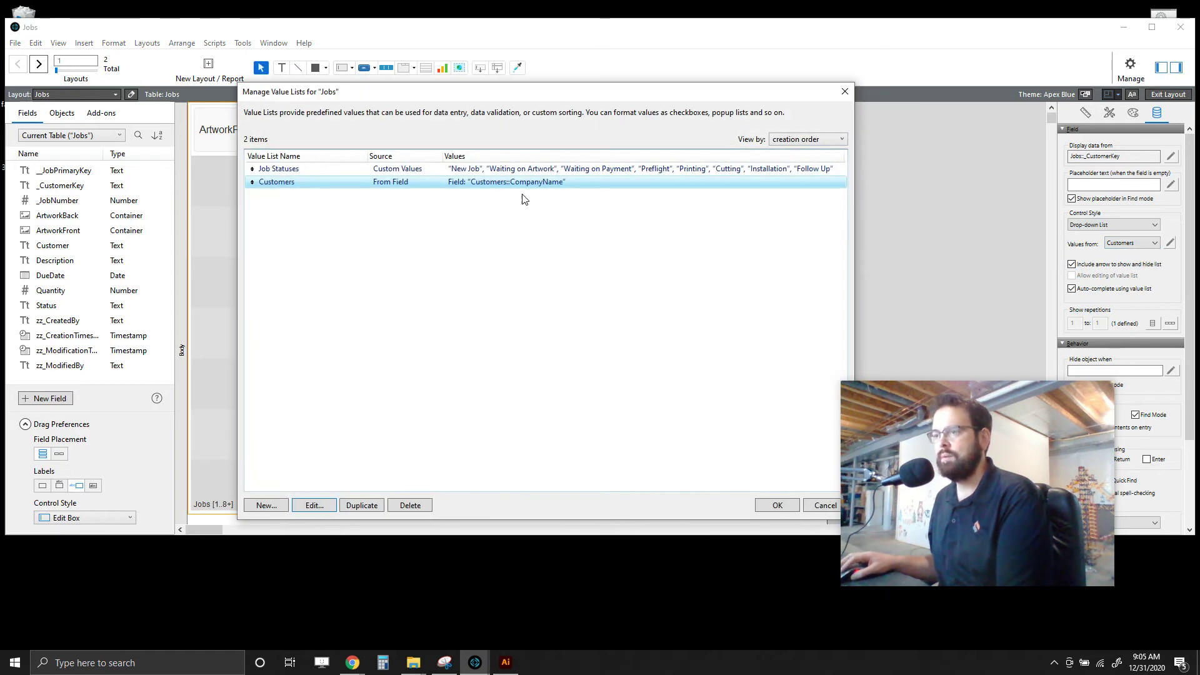
{"action": "left_click", "coordinate": [315, 506]}
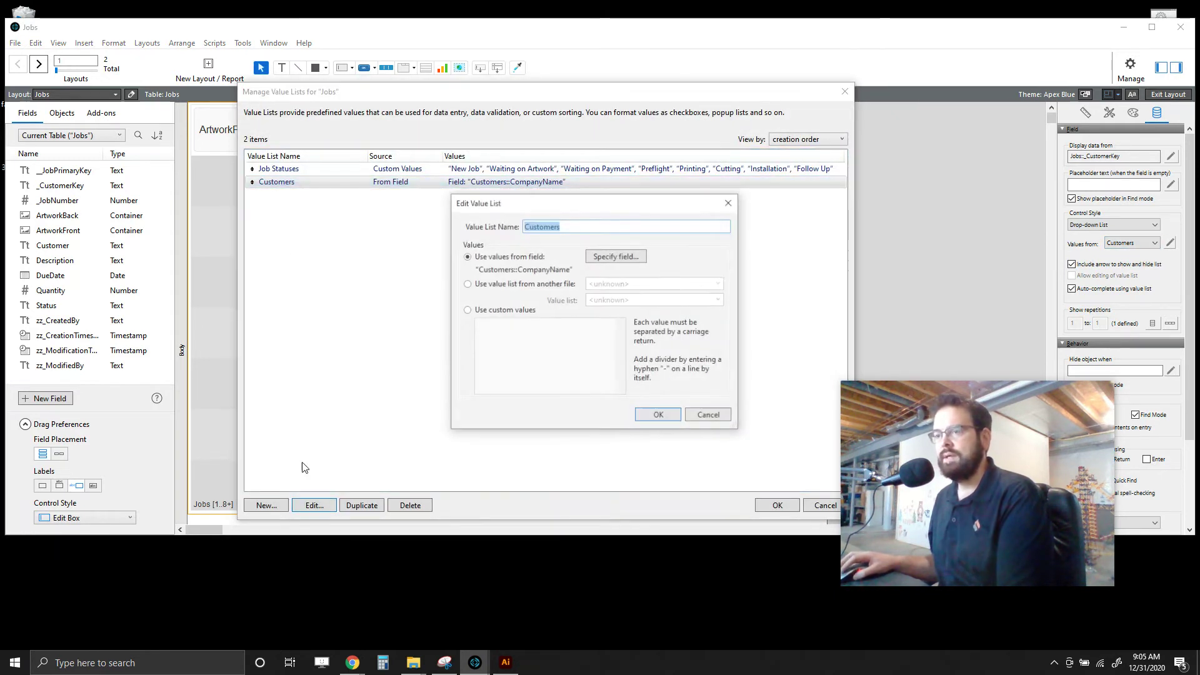
{"action": "left_click", "coordinate": [600, 257]}
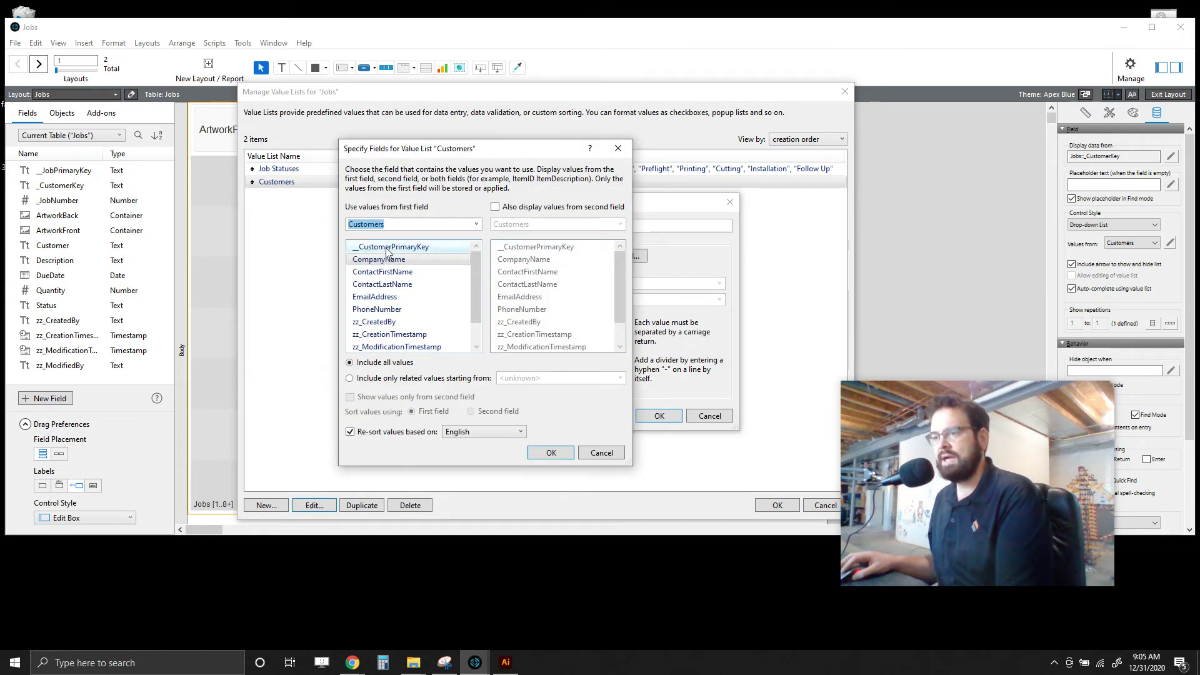
{"action": "left_click", "coordinate": [387, 250]}
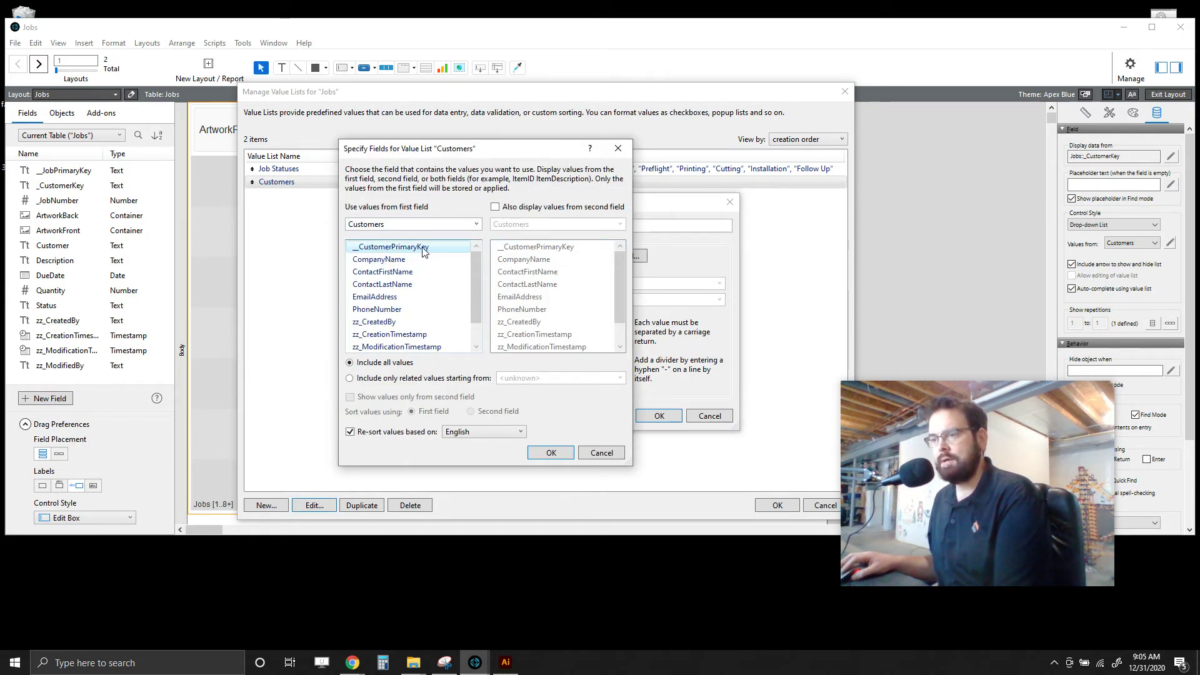
{"action": "left_click", "coordinate": [552, 453]}
{"action": "left_click", "coordinate": [658, 416]}
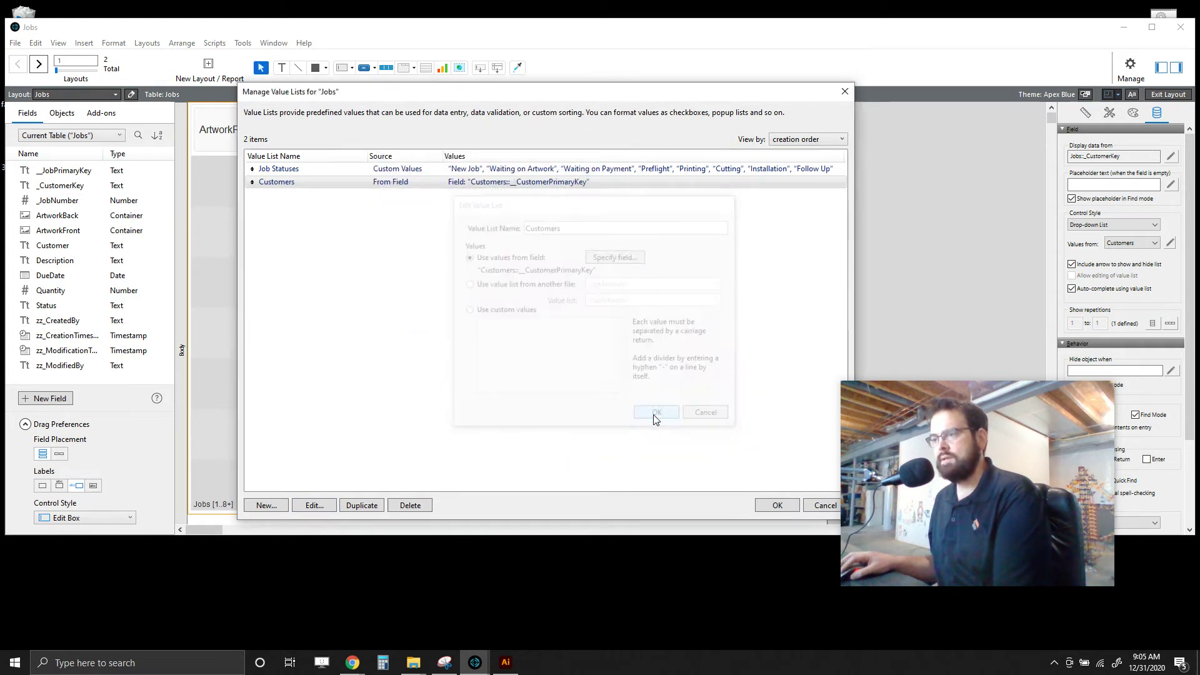
{"action": "left_click", "coordinate": [777, 505]}
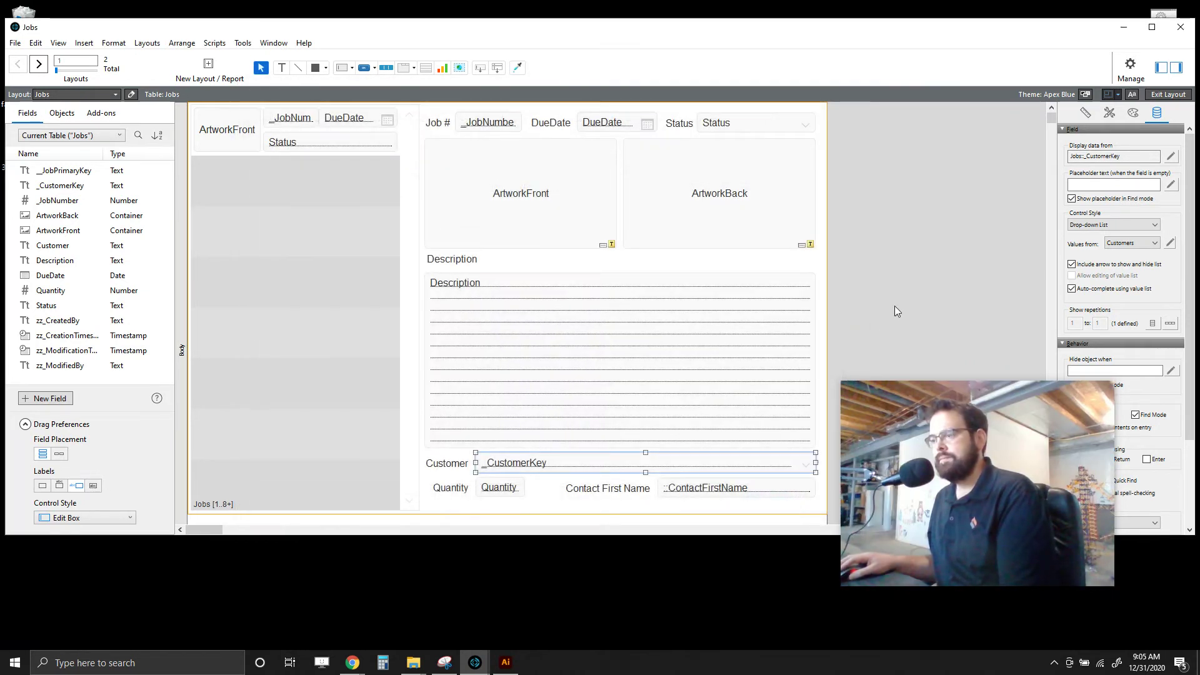
Exit layout editing and choose the first customer key in the Customer list on job 1000.
{"action": "left_click", "coordinate": [895, 306]}
{"action": "left_click", "coordinate": [1156, 97]}
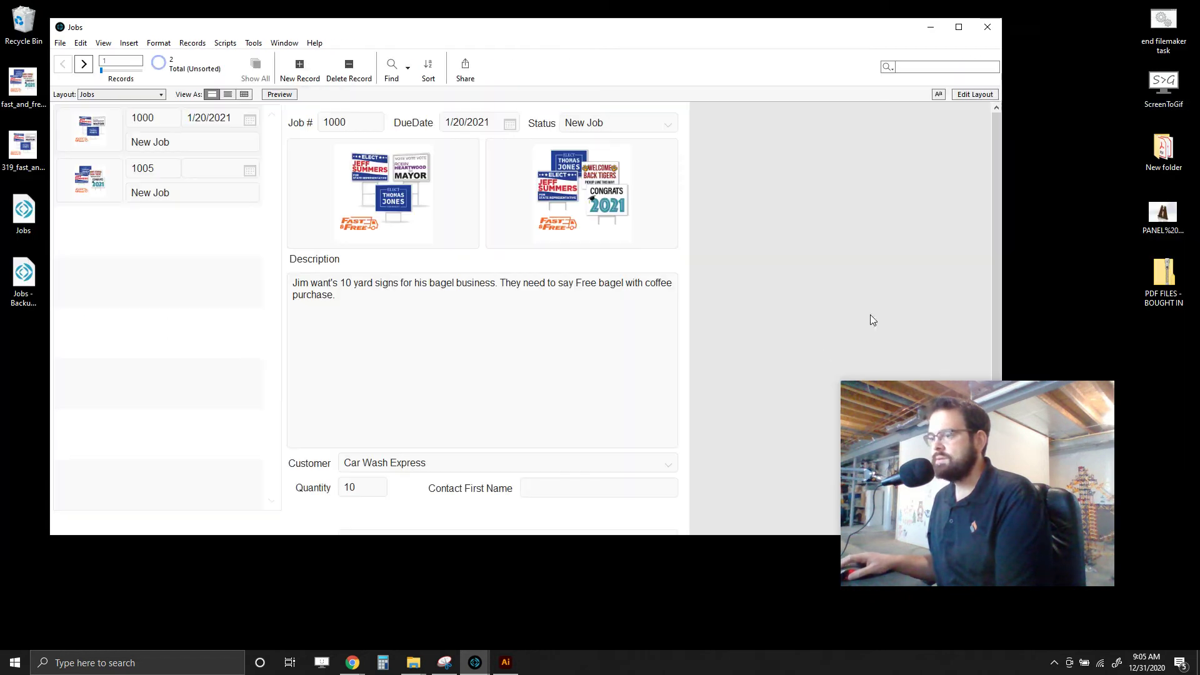
{"action": "left_click", "coordinate": [666, 467]}
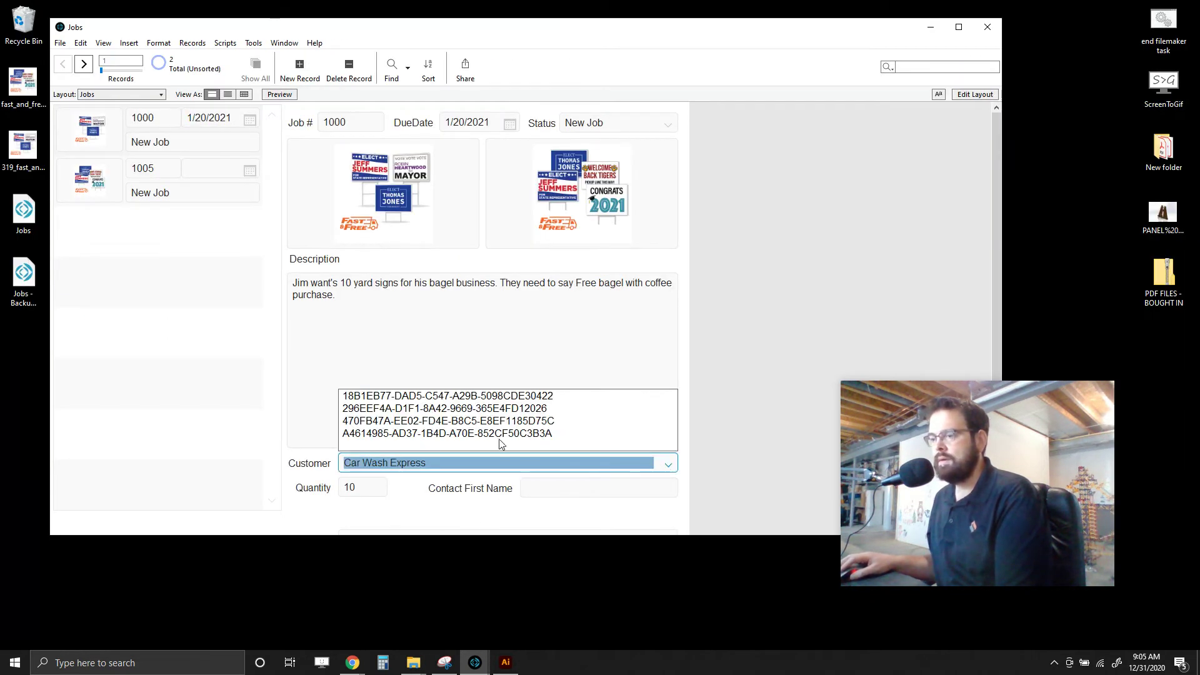
{"action": "left_click", "coordinate": [464, 400]}
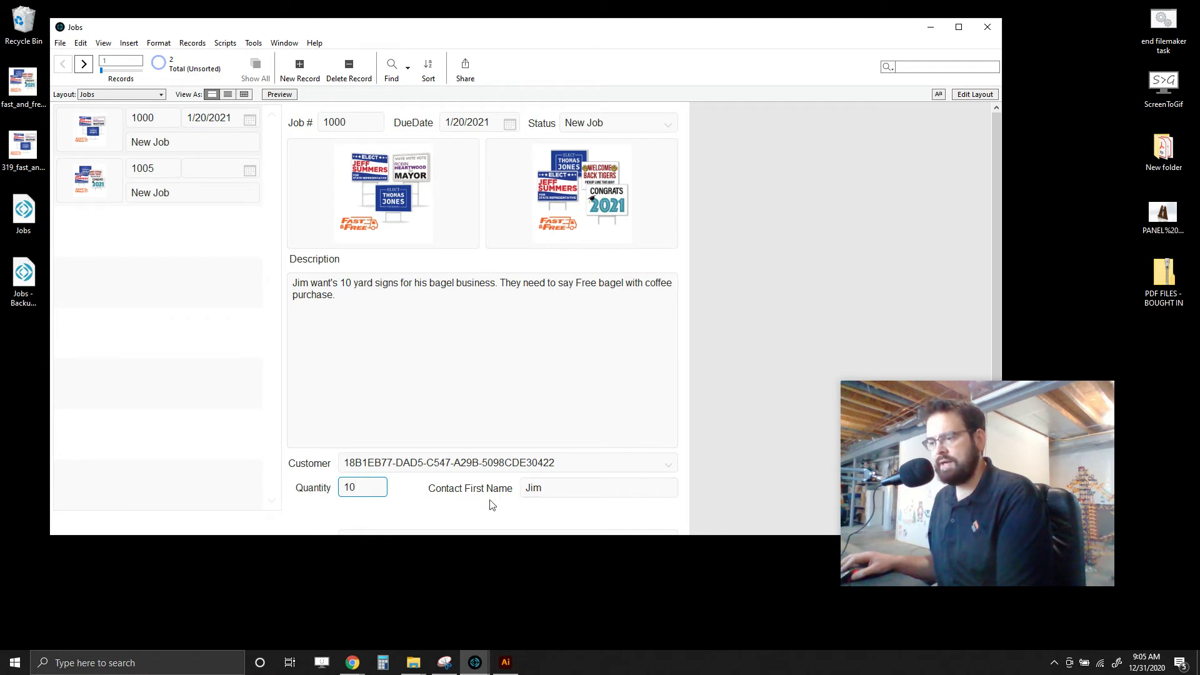
Switch job 1000 to the third customer key in the Customer list and commit the record.
{"action": "left_click", "coordinate": [556, 467]}
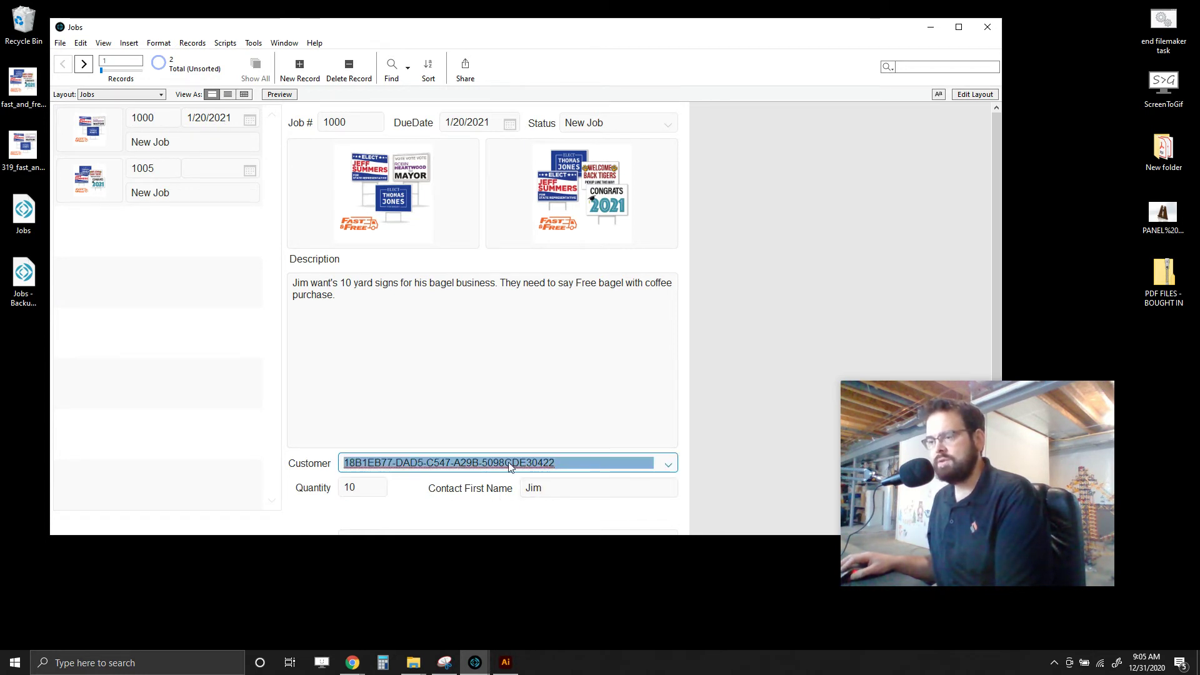
{"action": "left_click", "coordinate": [666, 464]}
{"action": "left_click", "coordinate": [508, 427]}
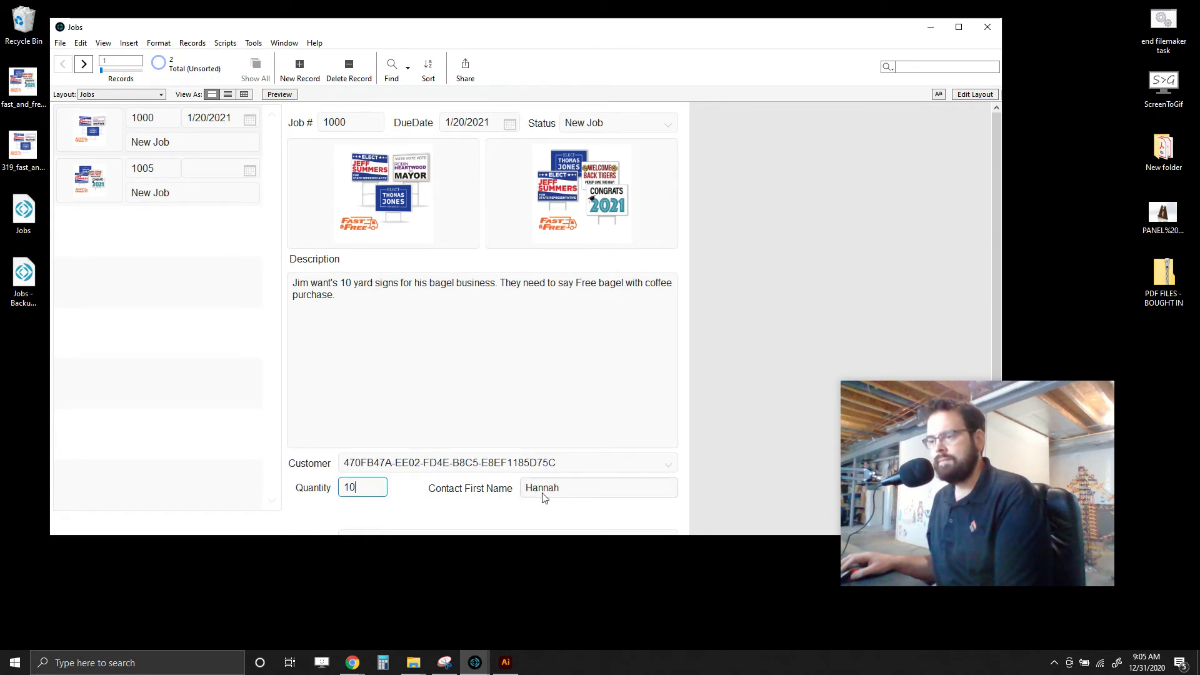
{"action": "left_click", "coordinate": [668, 466]}
{"action": "left_click", "coordinate": [730, 415]}
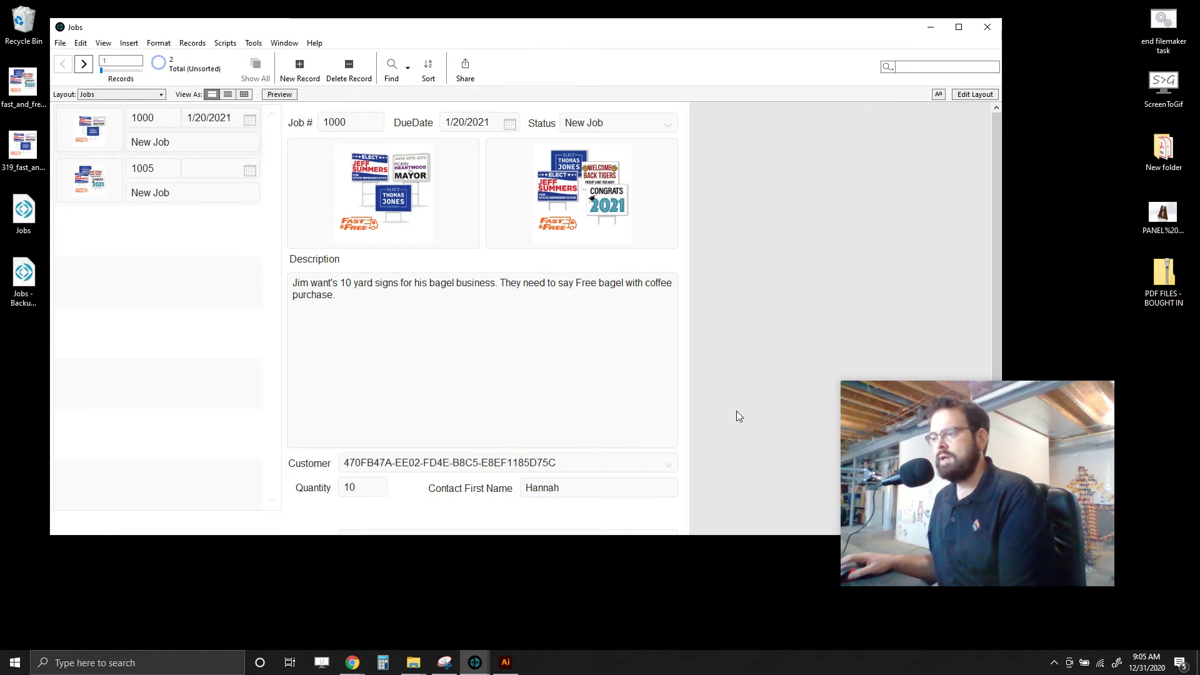
Enlarge the layout window, place the related CompanyName field from Customers below Contact First Name, and save the Jobs layout.
{"action": "left_click", "coordinate": [976, 94]}
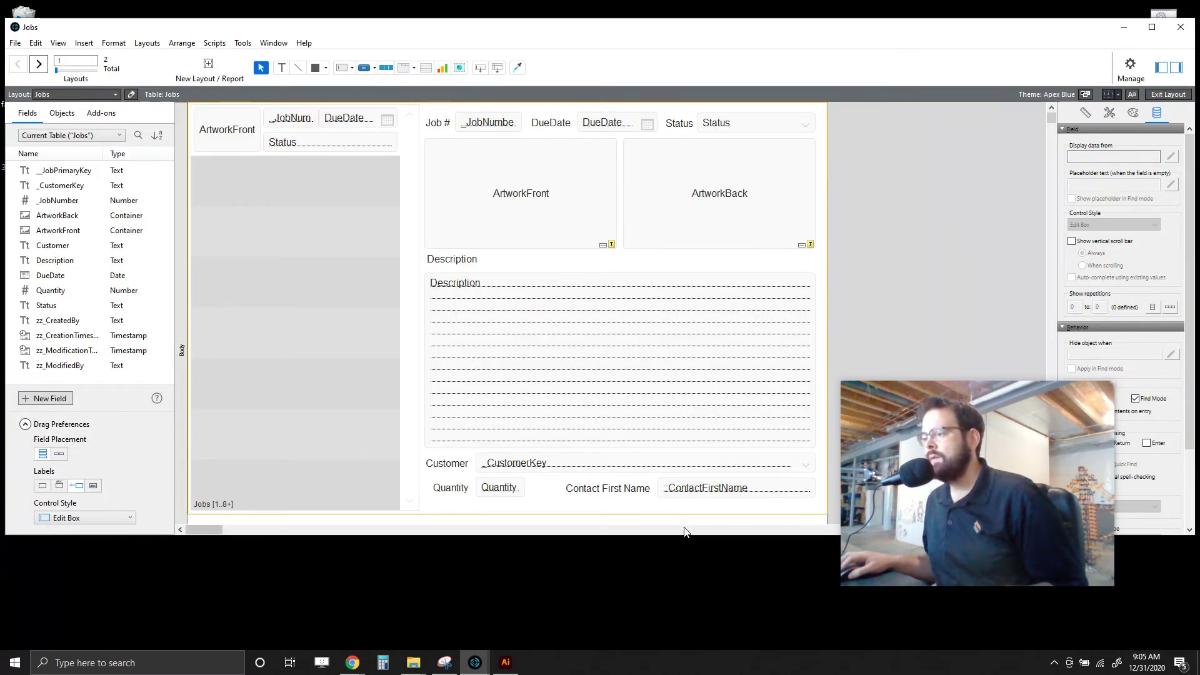
{"action": "left_click_drag", "start_coordinate": [684, 529], "coordinate": [664, 625]}
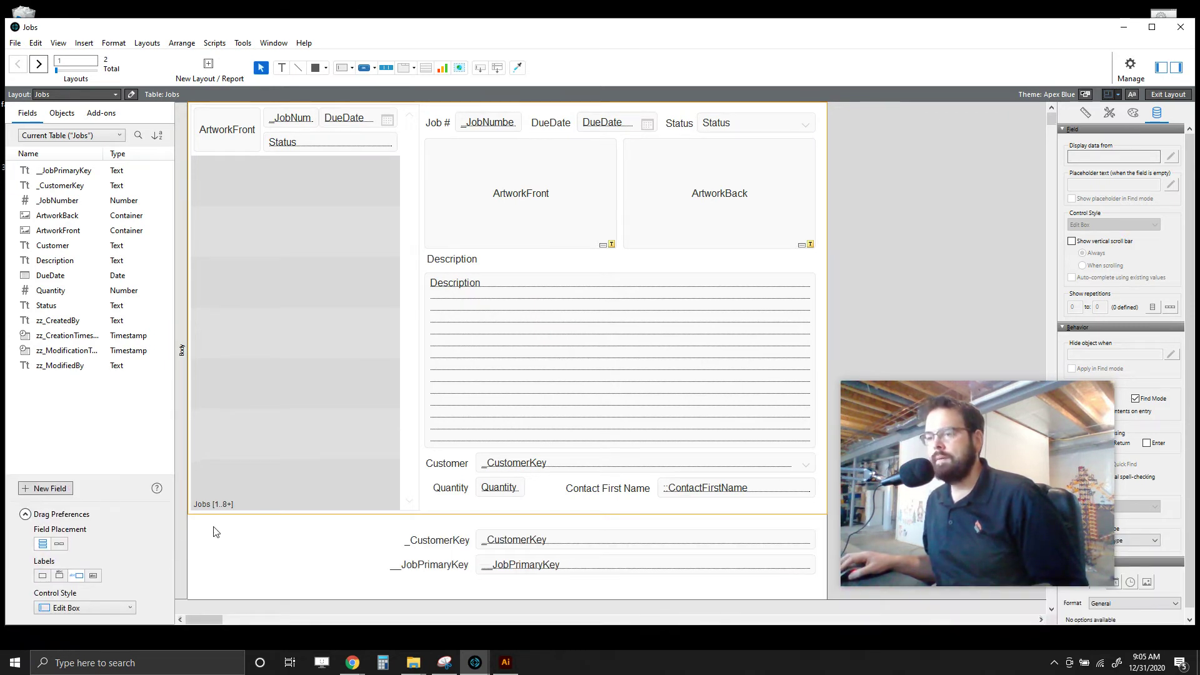
{"action": "left_click", "coordinate": [53, 134]}
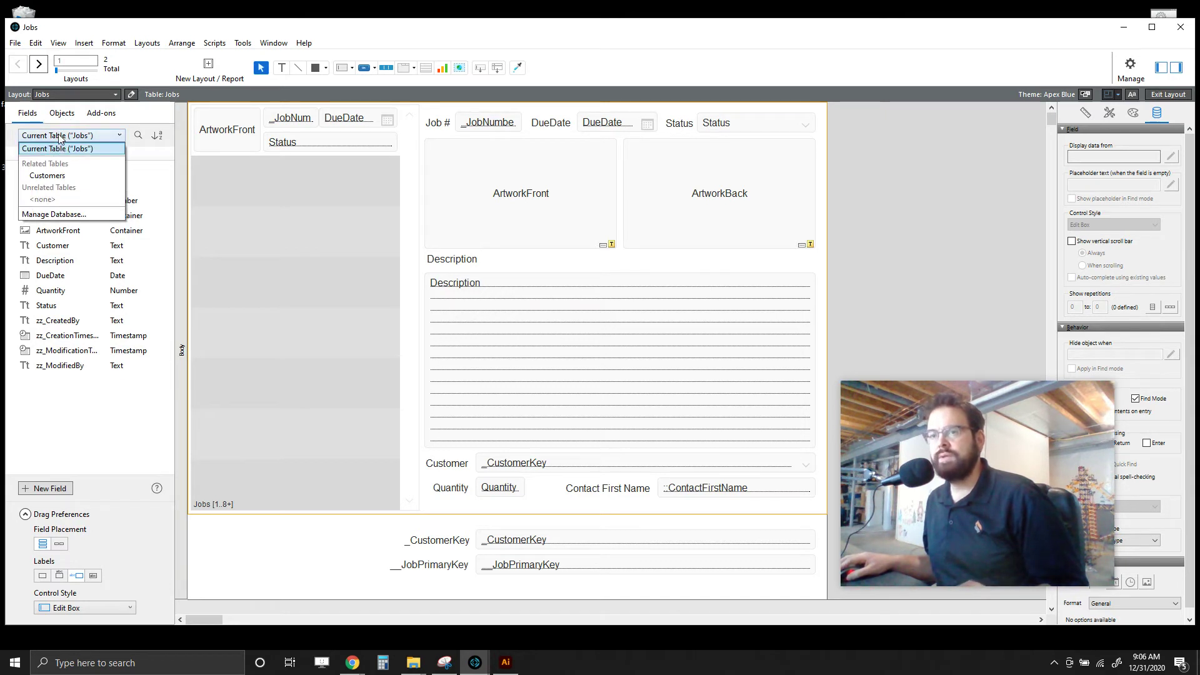
{"action": "left_click", "coordinate": [49, 175]}
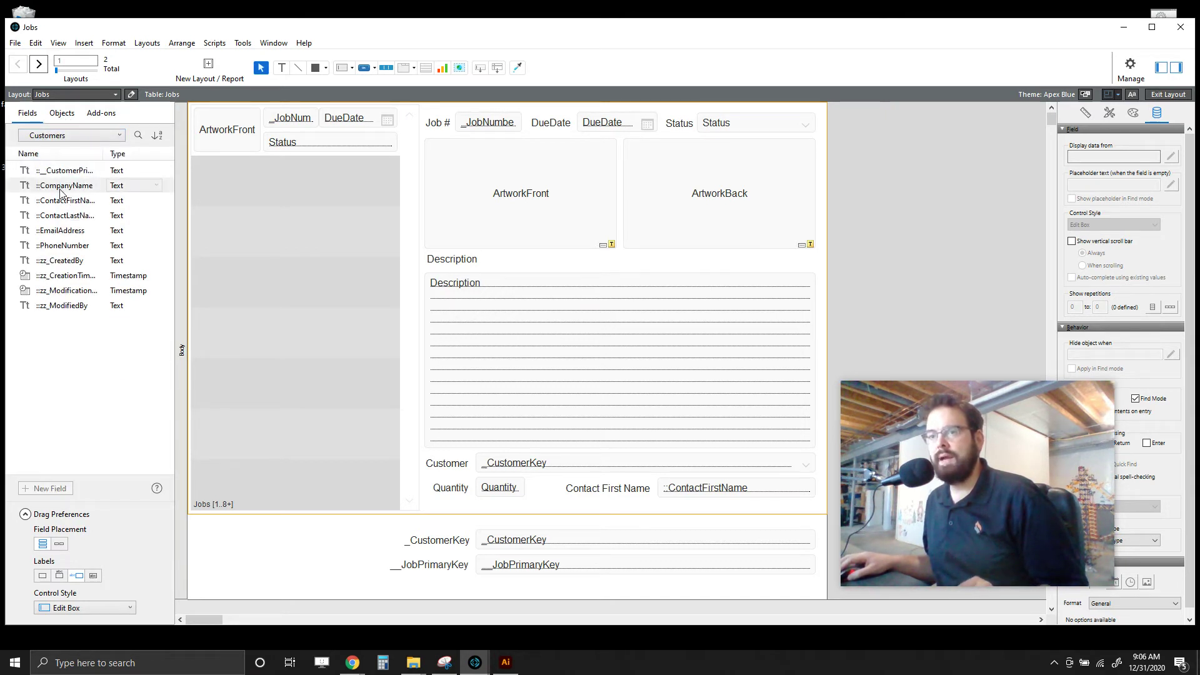
{"action": "left_click_drag", "start_coordinate": [61, 193], "coordinate": [660, 508]}
{"action": "left_click", "coordinate": [886, 322]}
{"action": "left_click", "coordinate": [1161, 95]}
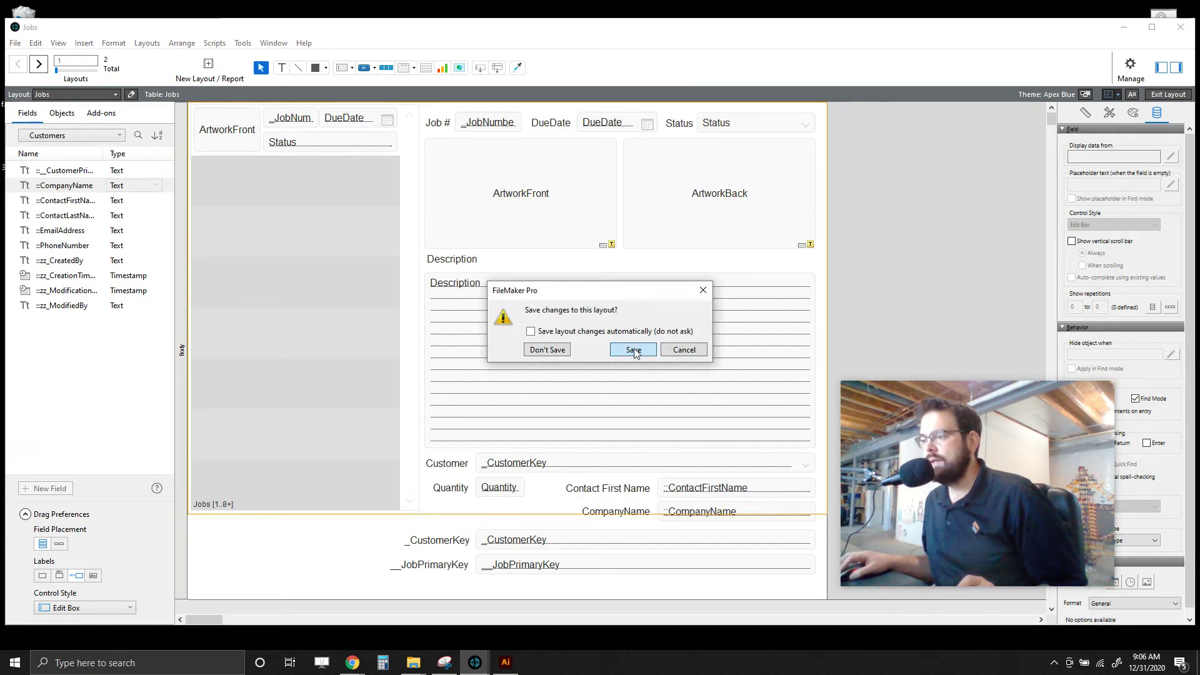
{"action": "left_click", "coordinate": [633, 350]}
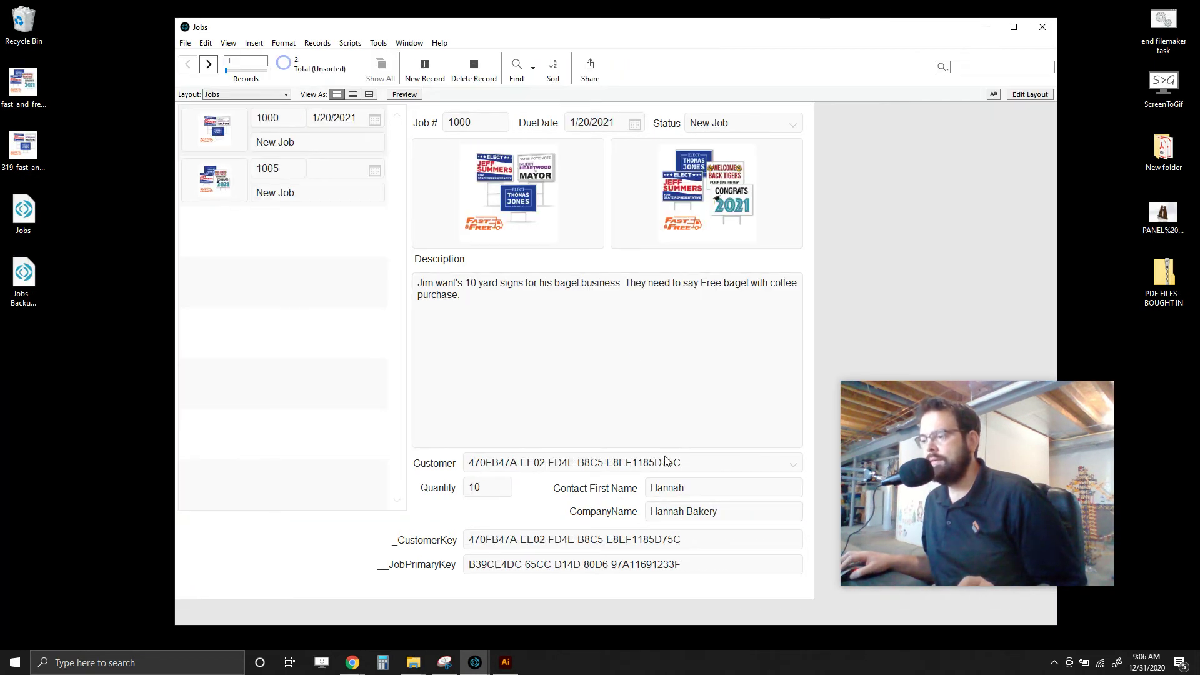
Assign the fourth customer key in the Customer list to job 1000.
{"action": "left_click", "coordinate": [775, 463]}
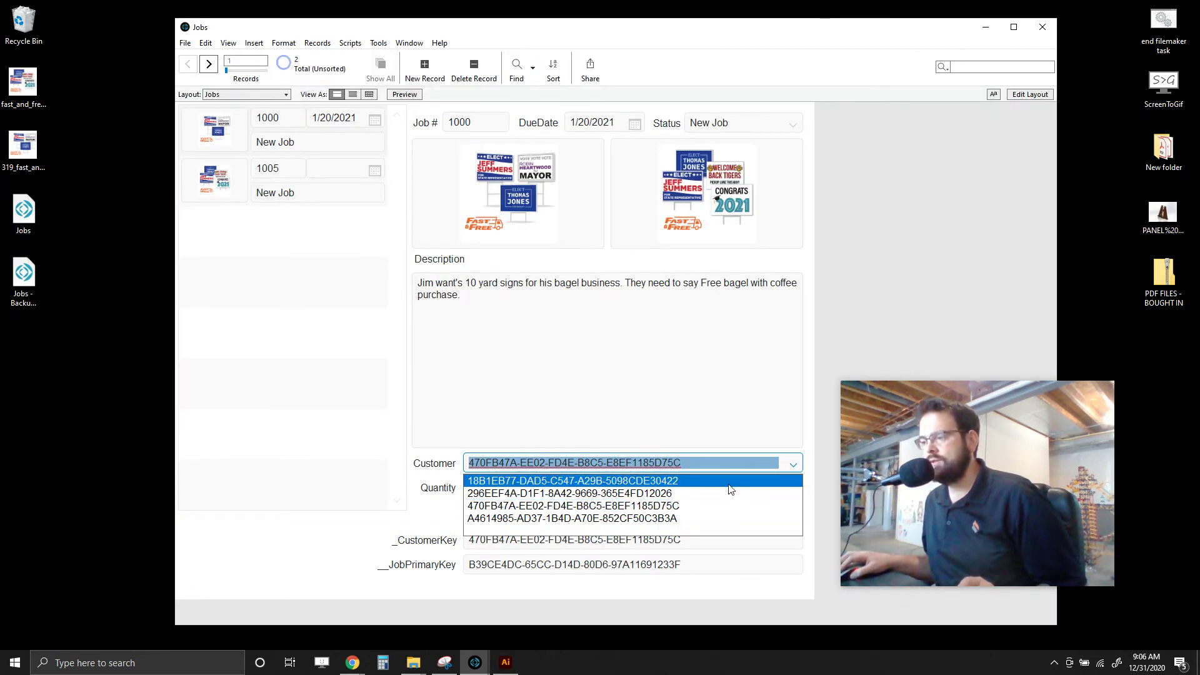
{"action": "left_click", "coordinate": [789, 481]}
{"action": "left_click", "coordinate": [789, 470]}
{"action": "left_click", "coordinate": [731, 527]}
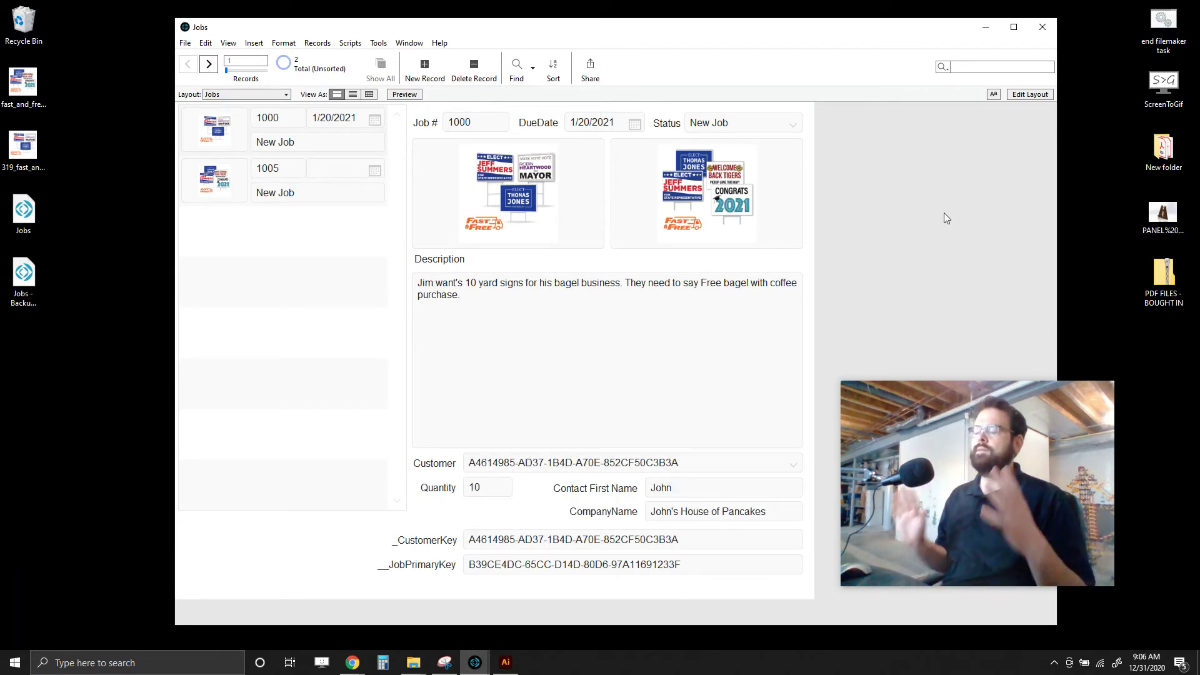
Set job 1000's customer back to the first key in the Customer list and commit the record.
{"action": "left_click", "coordinate": [797, 468]}
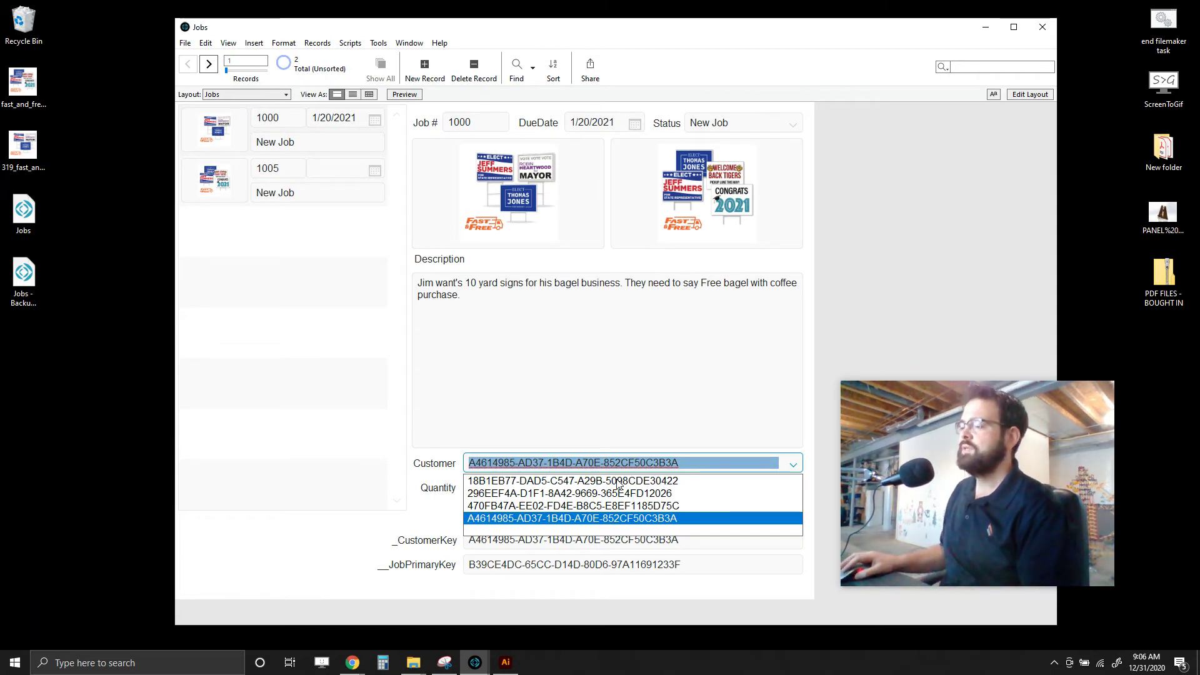
{"action": "left_click", "coordinate": [618, 480]}
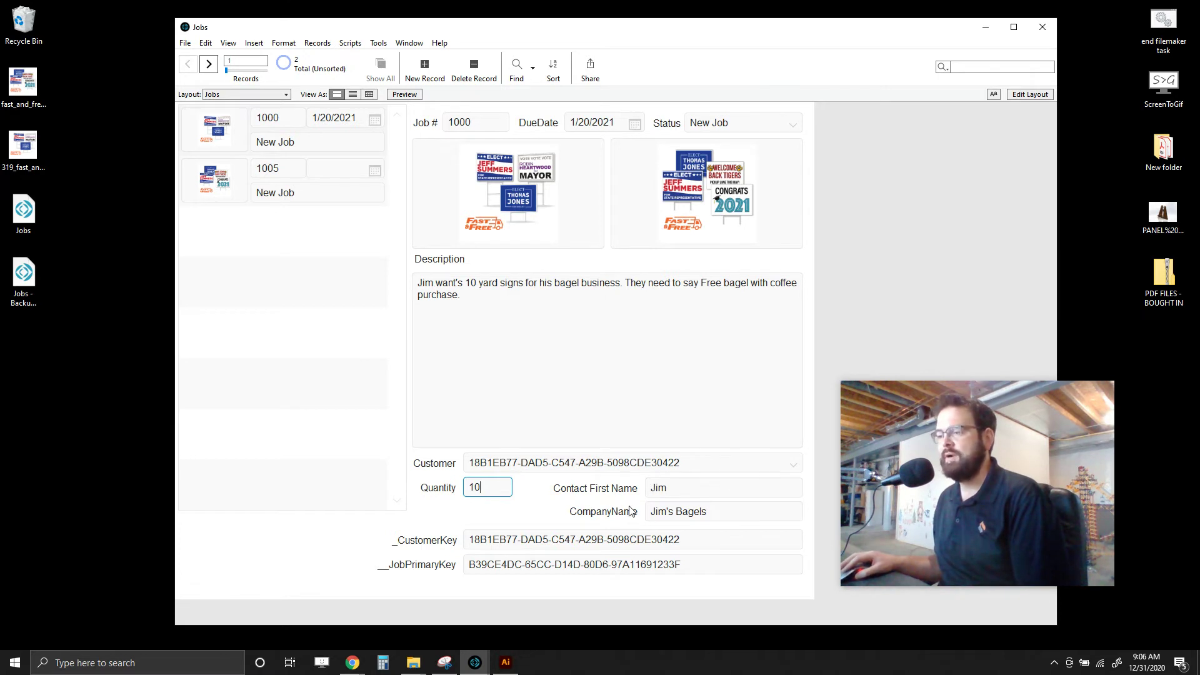
{"action": "left_click", "coordinate": [715, 462]}
{"action": "left_click", "coordinate": [712, 464]}
{"action": "left_click", "coordinate": [916, 259]}
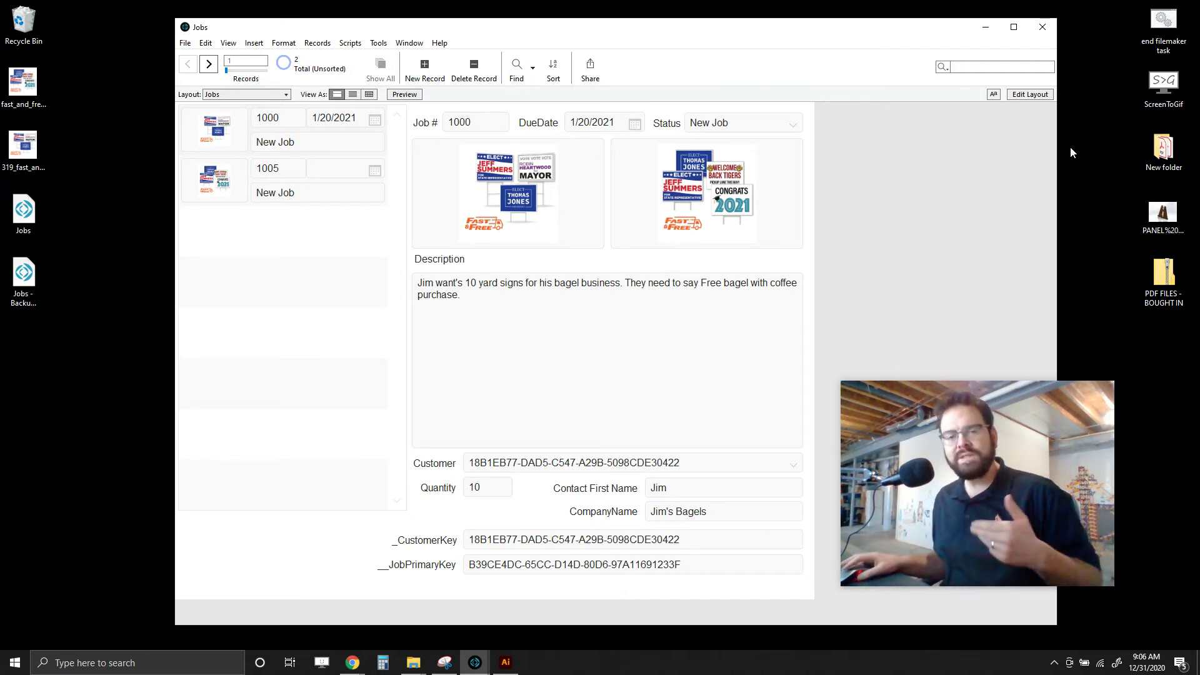
On the Jobs layout, change the Customer field's control style to Pop-up Menu and include an arrow to show and hide the list.
{"action": "left_click", "coordinate": [1028, 94]}
{"action": "left_click", "coordinate": [781, 465]}
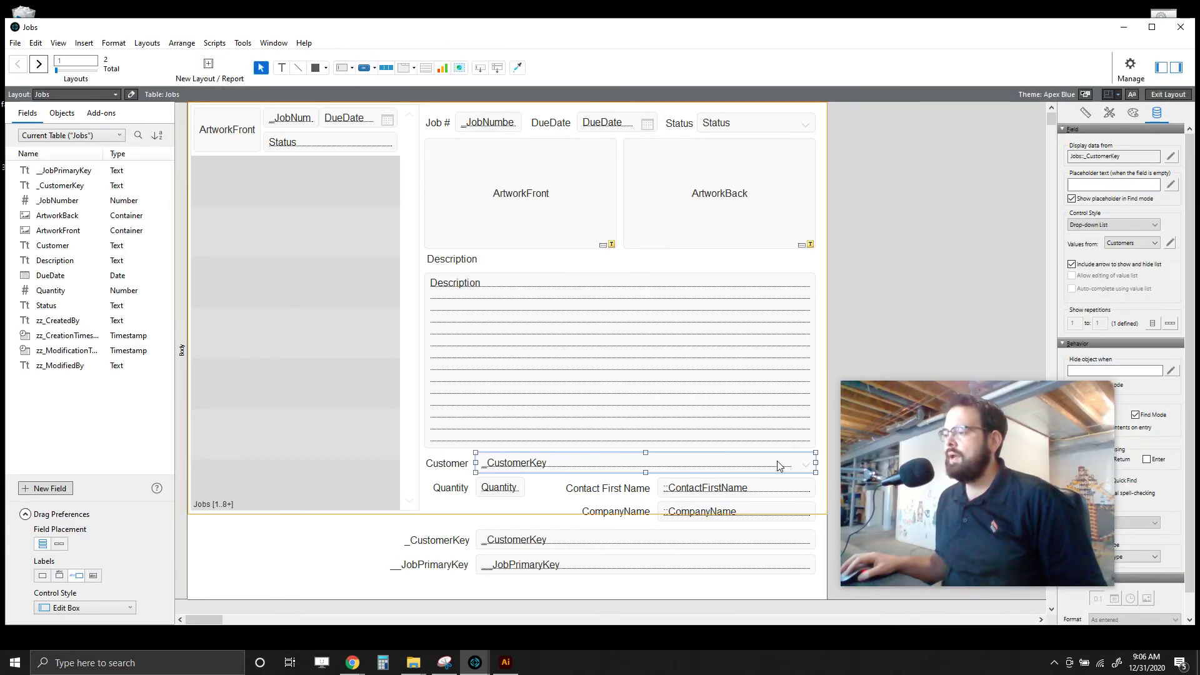
{"action": "left_click", "coordinate": [1152, 226]}
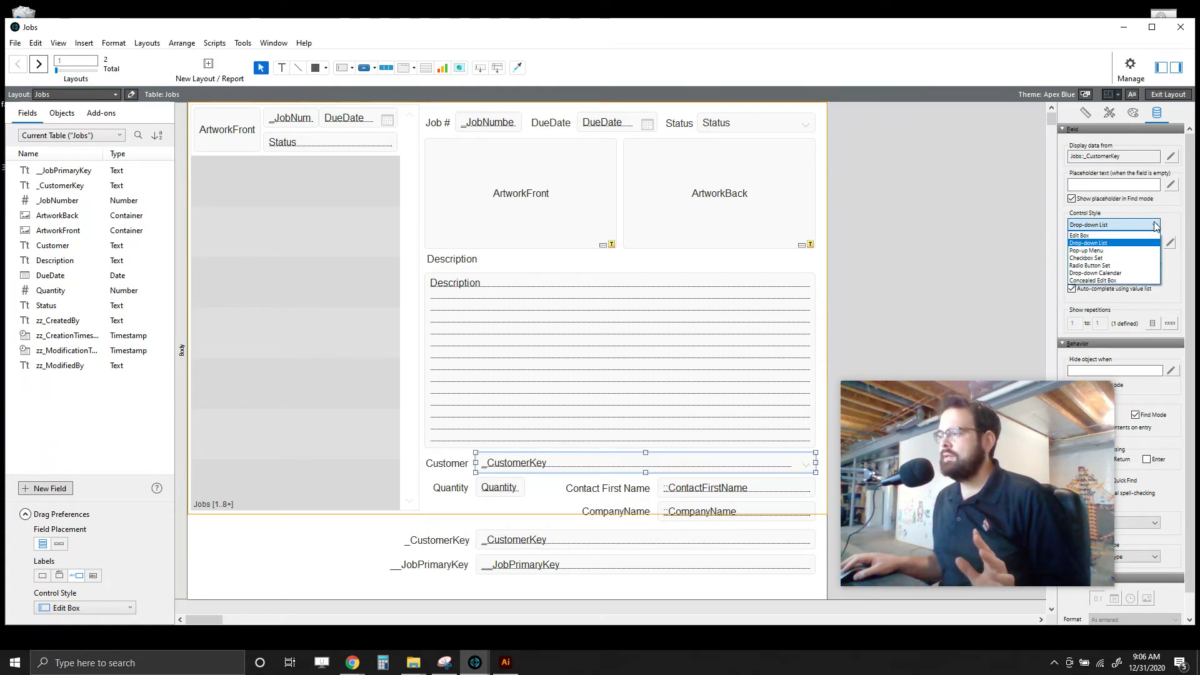
{"action": "left_click", "coordinate": [1093, 250]}
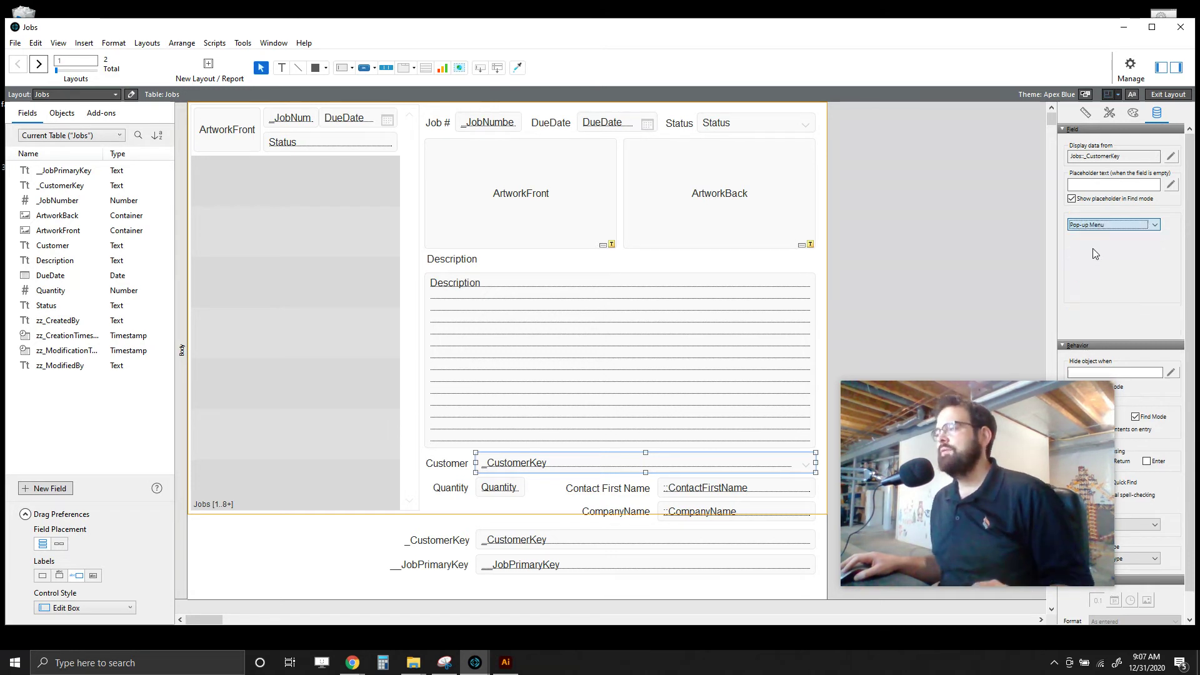
{"action": "left_click", "coordinate": [1072, 261]}
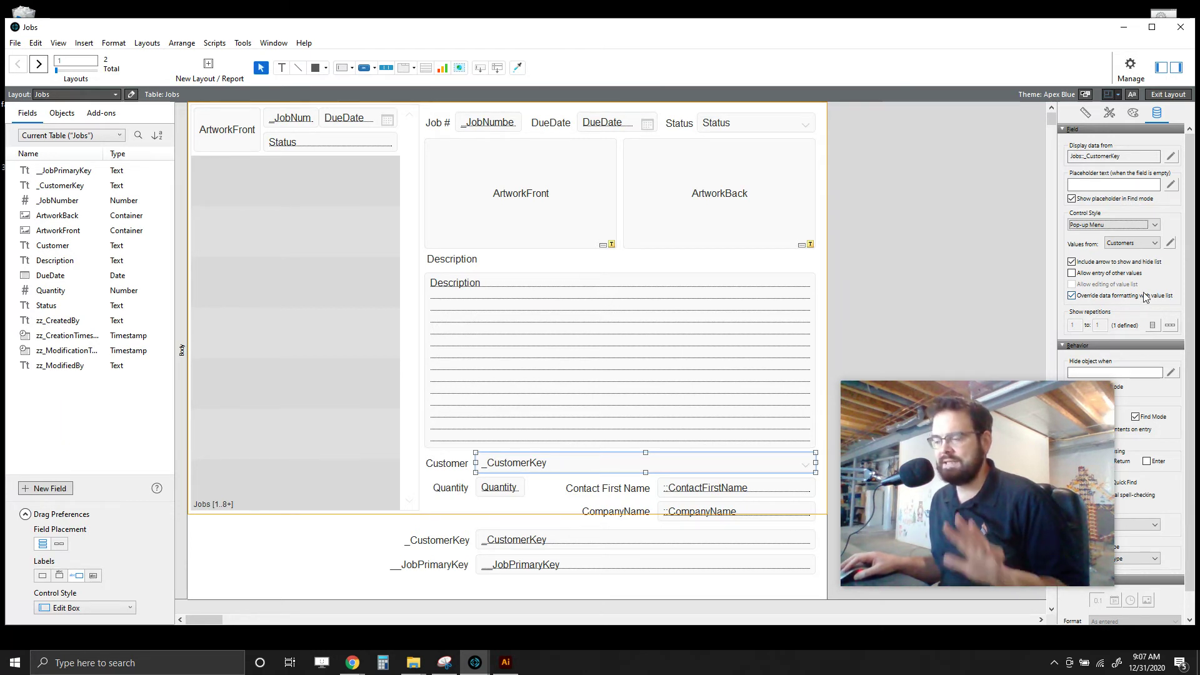
Turn off overriding data formatting with the value list for the Customer pop-up field.
{"action": "left_click", "coordinate": [1170, 244]}
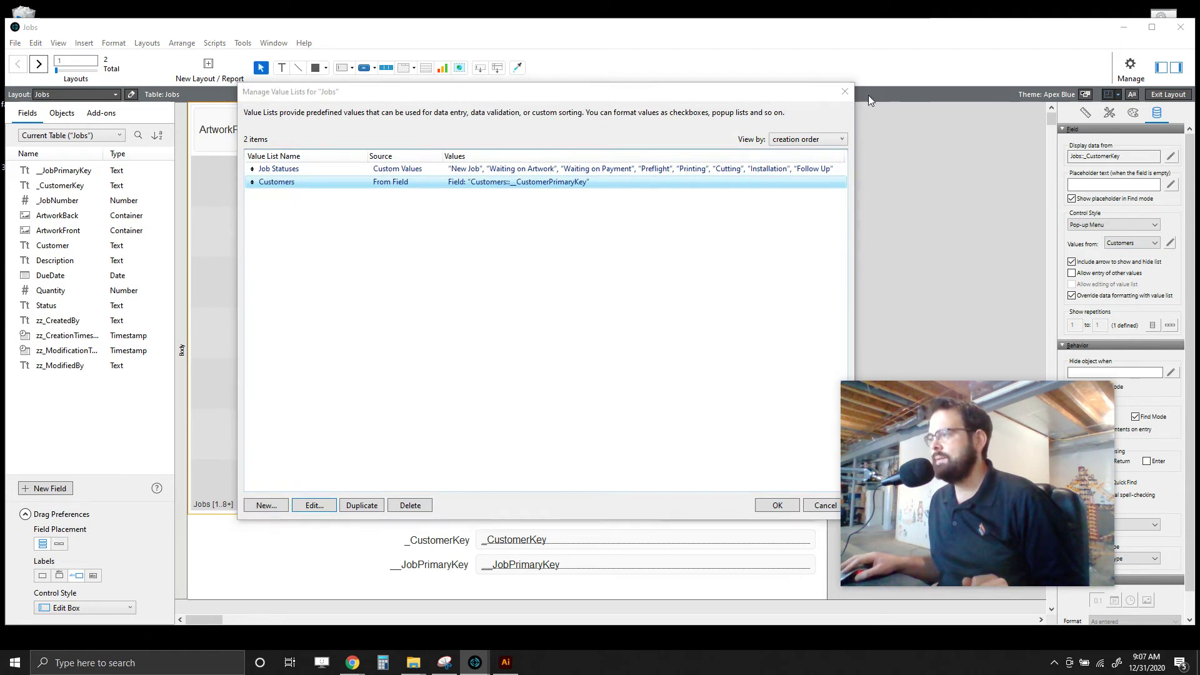
{"action": "left_click", "coordinate": [844, 91]}
{"action": "left_click", "coordinate": [1079, 297]}
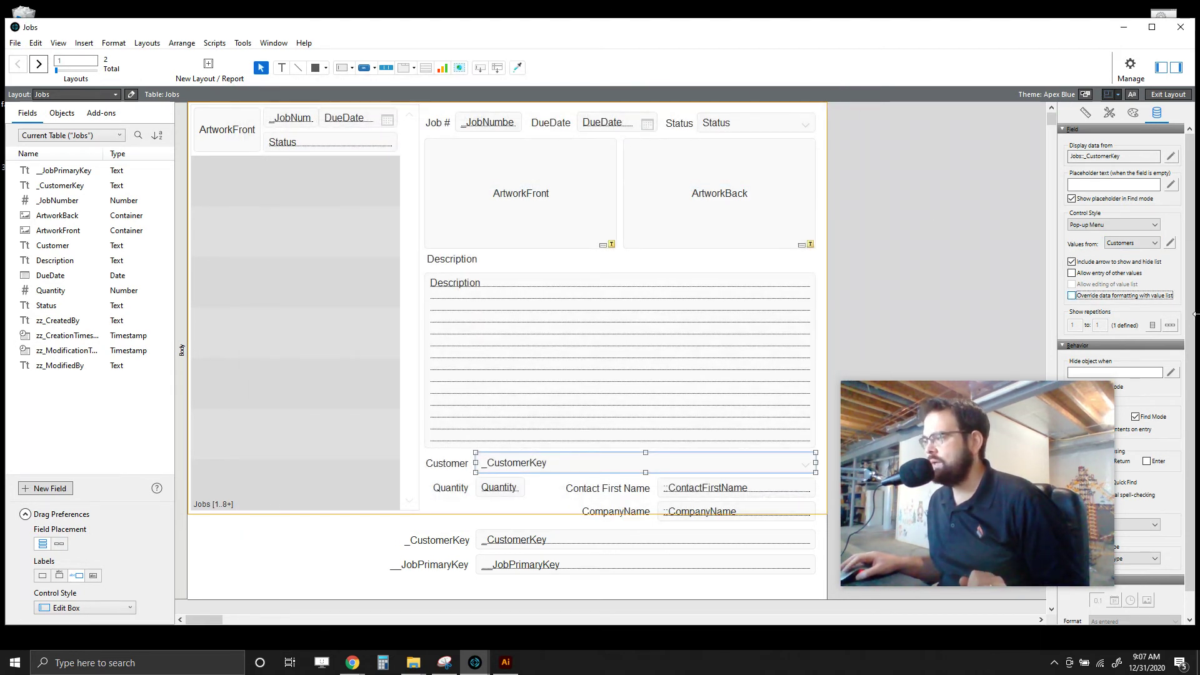
Edit the Customers value list so it also displays CompanyName as the second field alongside the customer primary key.
{"action": "left_click", "coordinate": [1157, 243]}
{"action": "left_click", "coordinate": [1133, 252]}
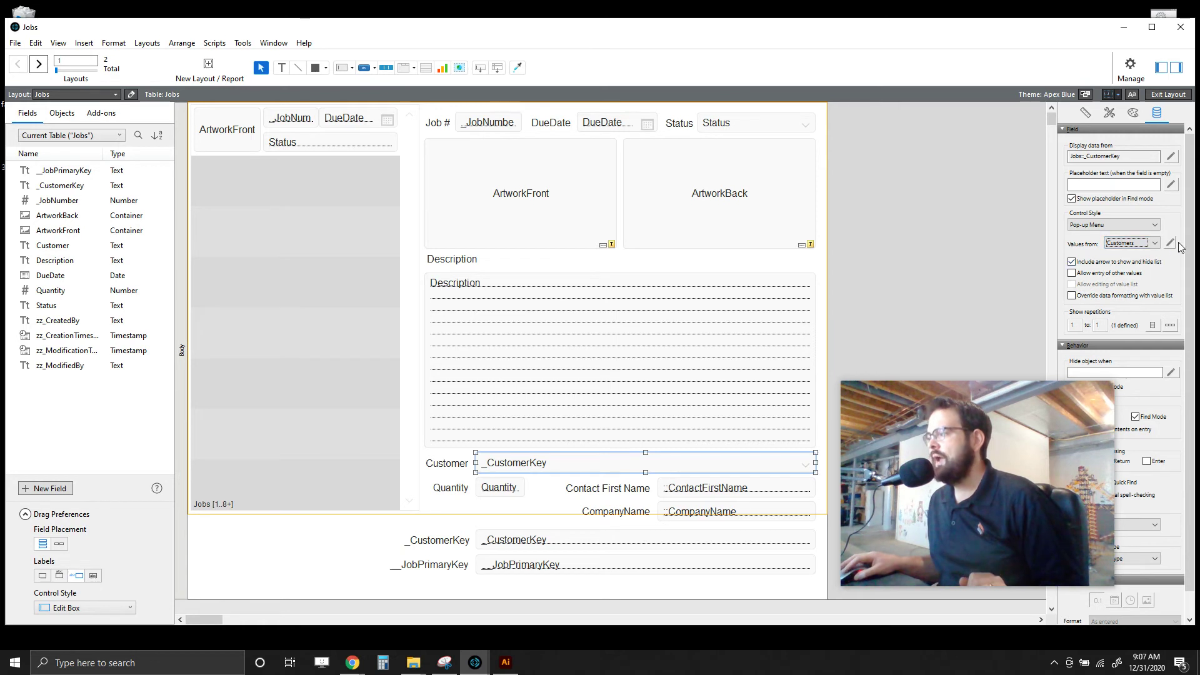
{"action": "left_click", "coordinate": [1170, 244]}
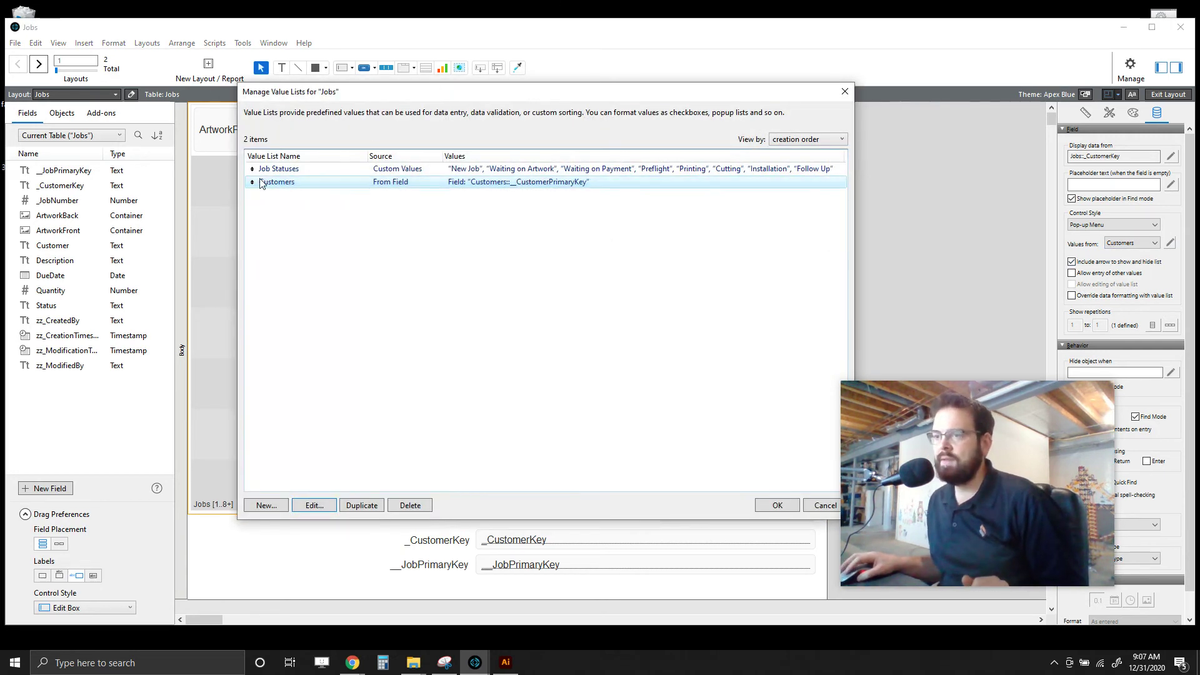
{"action": "left_click_drag", "start_coordinate": [395, 92], "coordinate": [348, 71]}
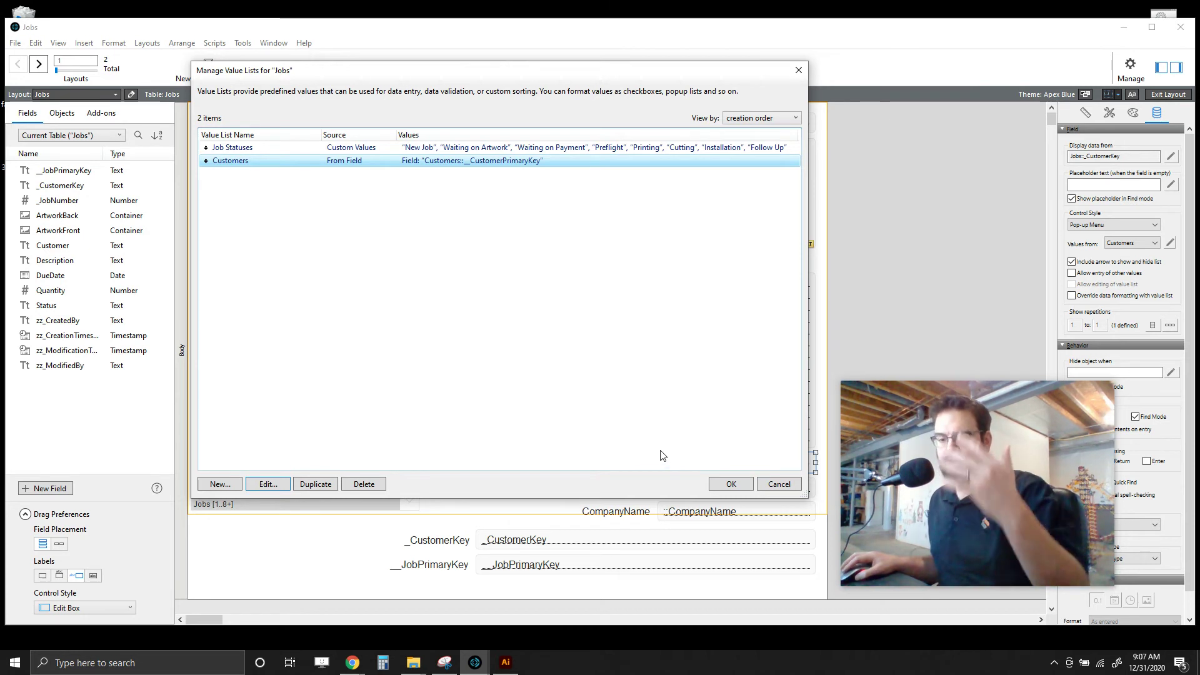
{"action": "double_click", "coordinate": [606, 161]}
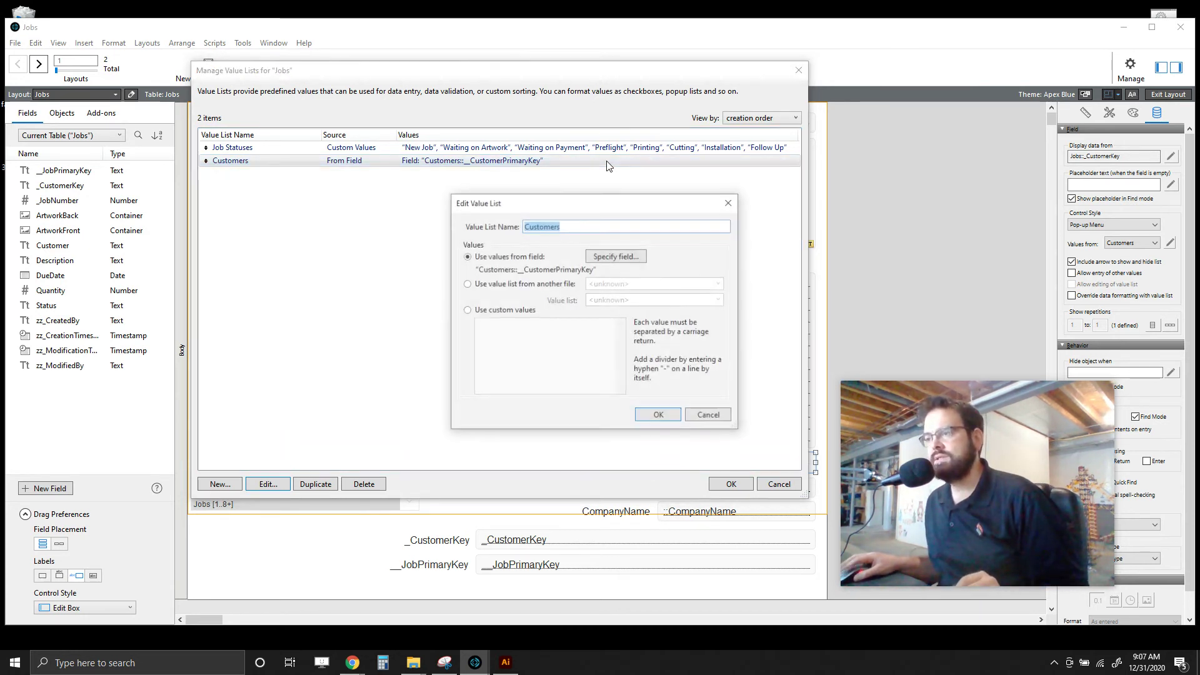
{"action": "left_click_drag", "start_coordinate": [532, 199], "coordinate": [491, 195]}
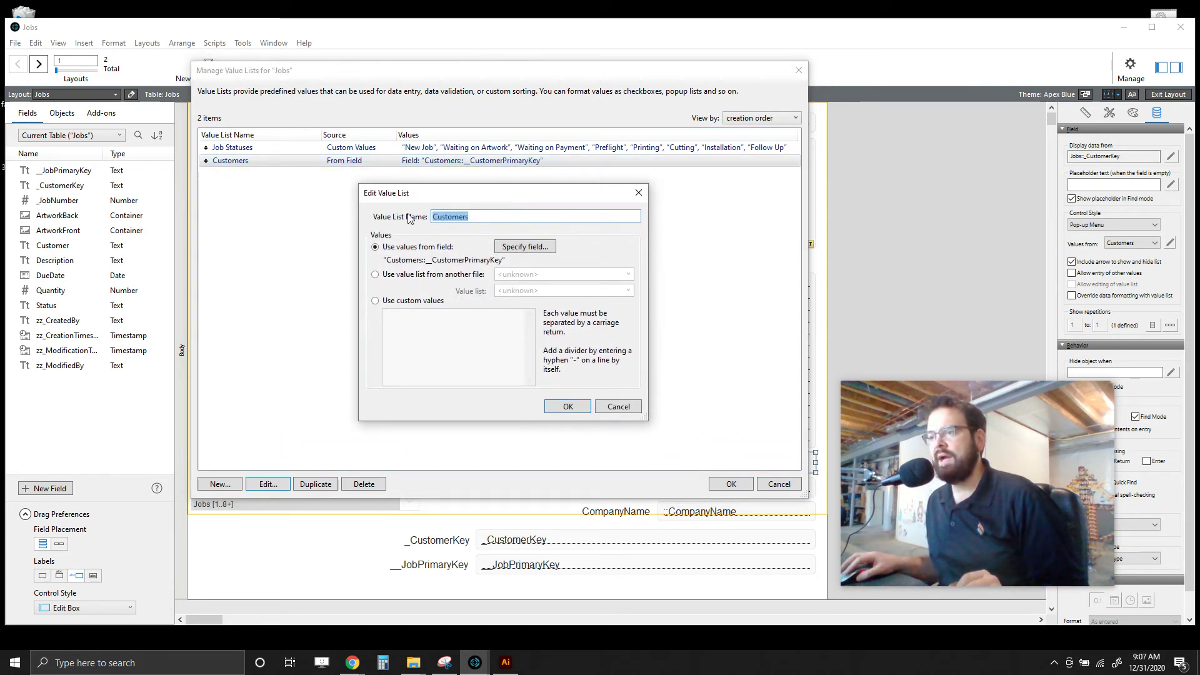
{"action": "left_click", "coordinate": [529, 248]}
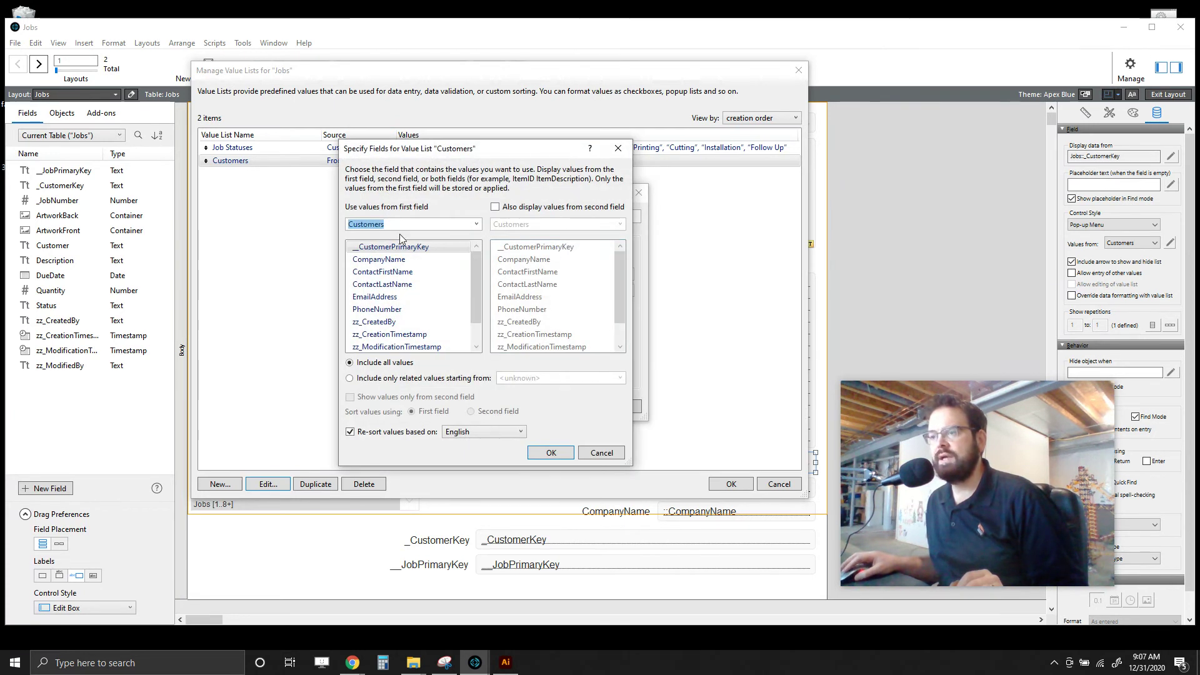
{"action": "left_click", "coordinate": [495, 207]}
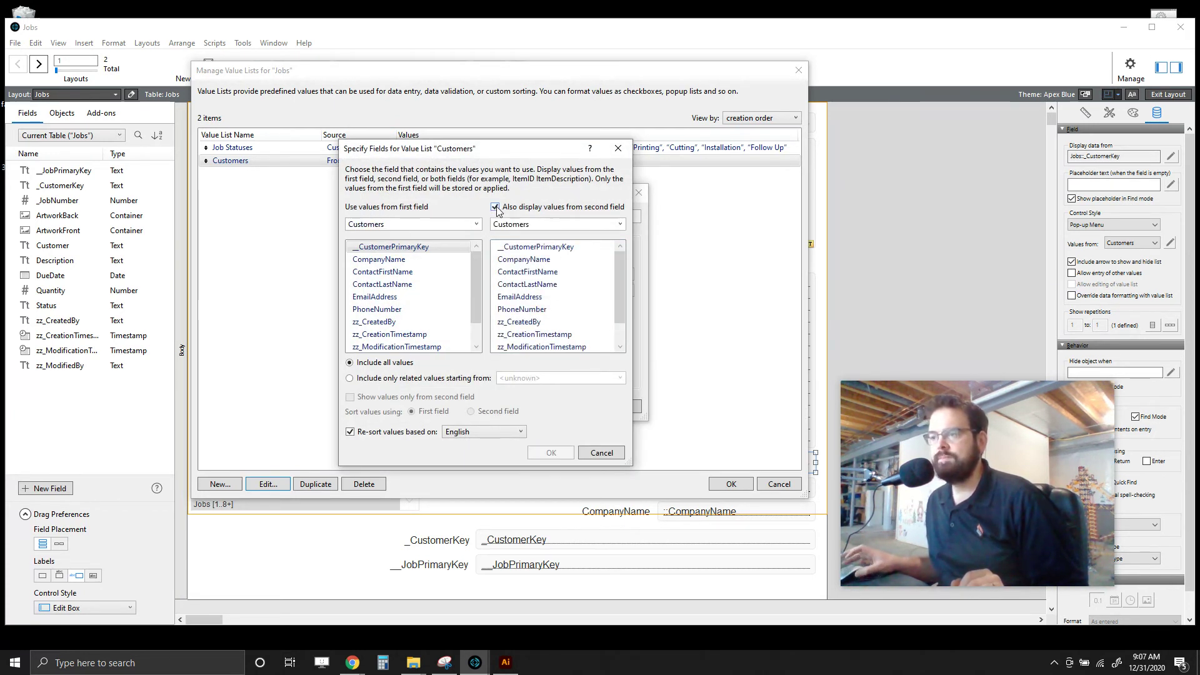
{"action": "left_click", "coordinate": [516, 260]}
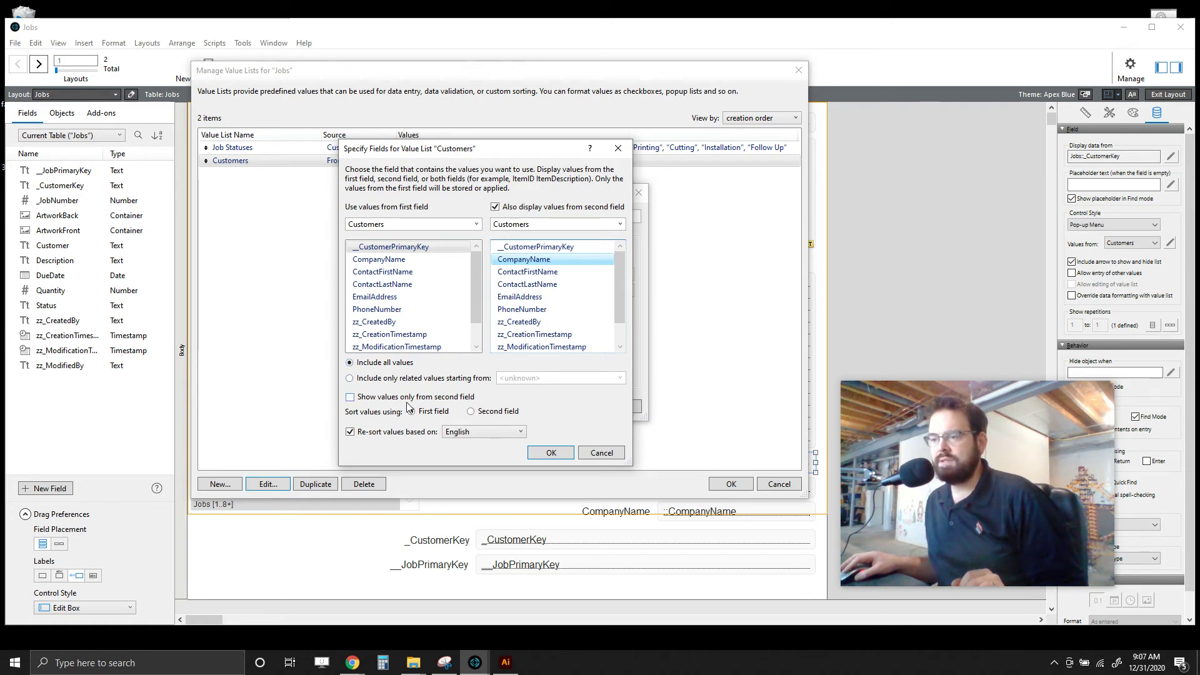
Make the Customers value list show values only from the second field and save the value list changes.
{"action": "left_click", "coordinate": [350, 398]}
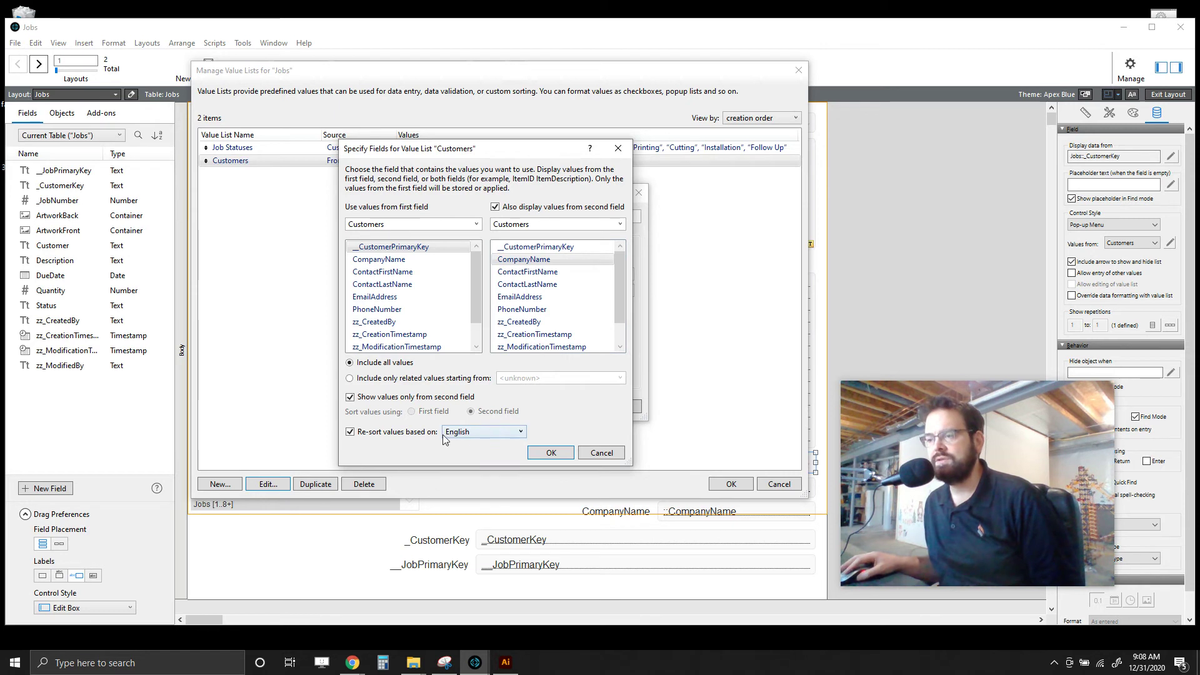
{"action": "left_click", "coordinate": [551, 453]}
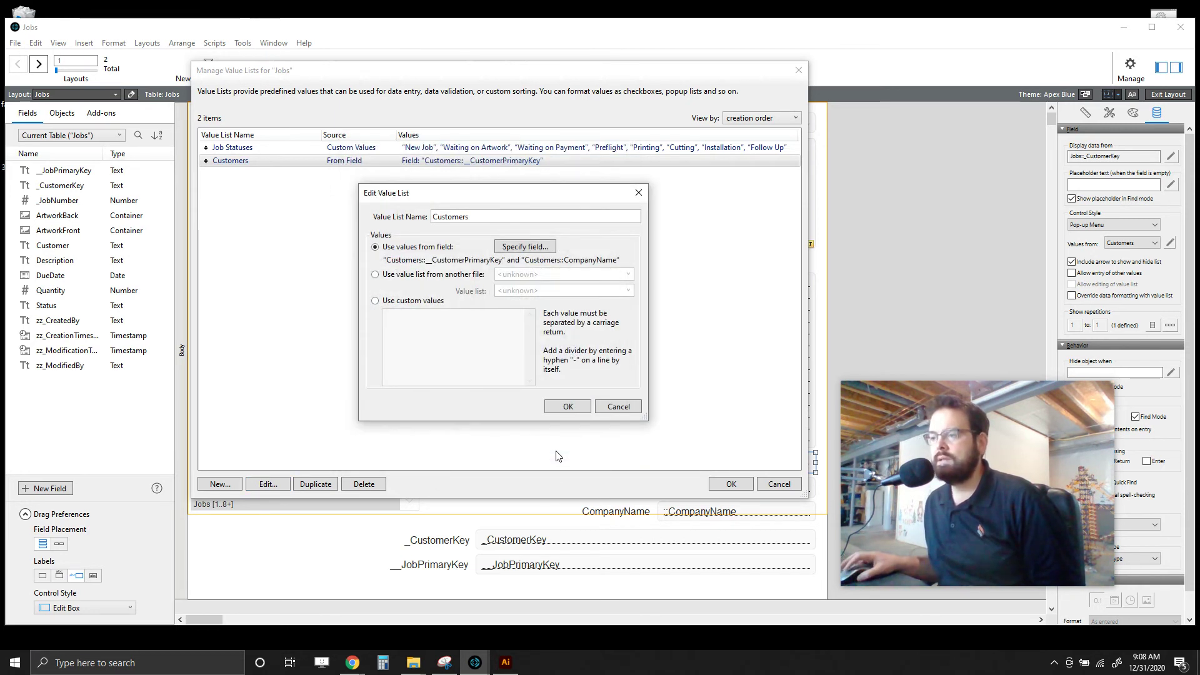
{"action": "left_click", "coordinate": [570, 406]}
{"action": "left_click", "coordinate": [732, 485]}
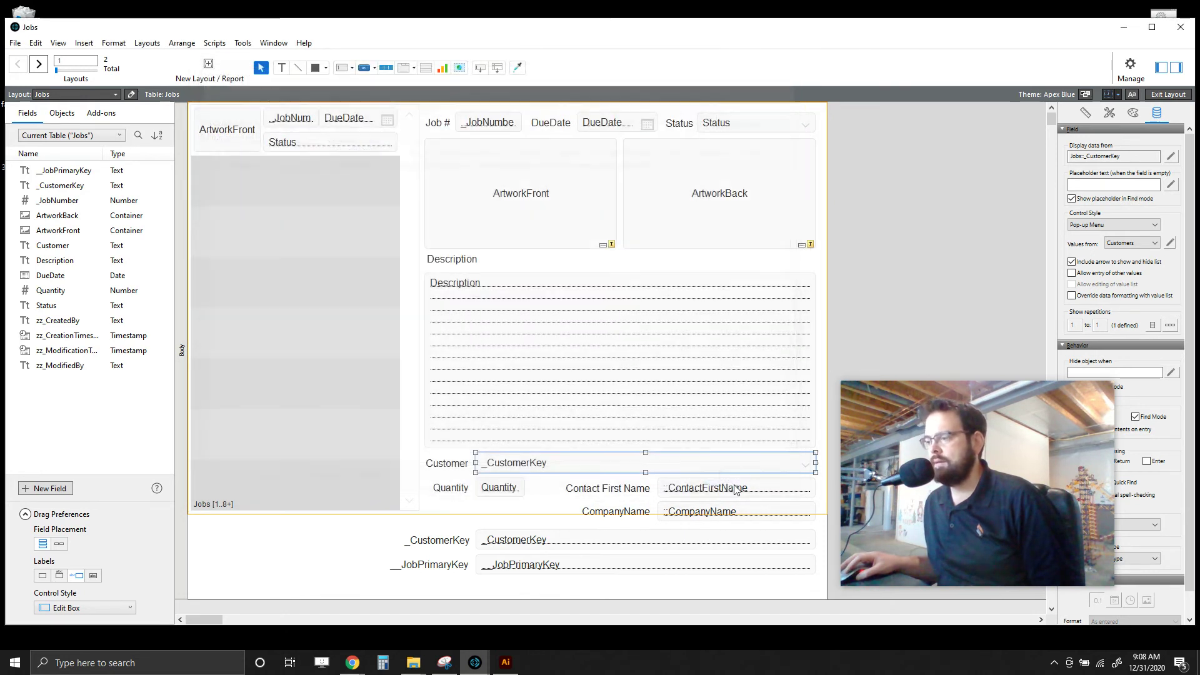
Exit layout editing and change job 1000's customer to Hannah Bakery, followed by John's House of Pancakes.
{"action": "left_click", "coordinate": [1000, 228]}
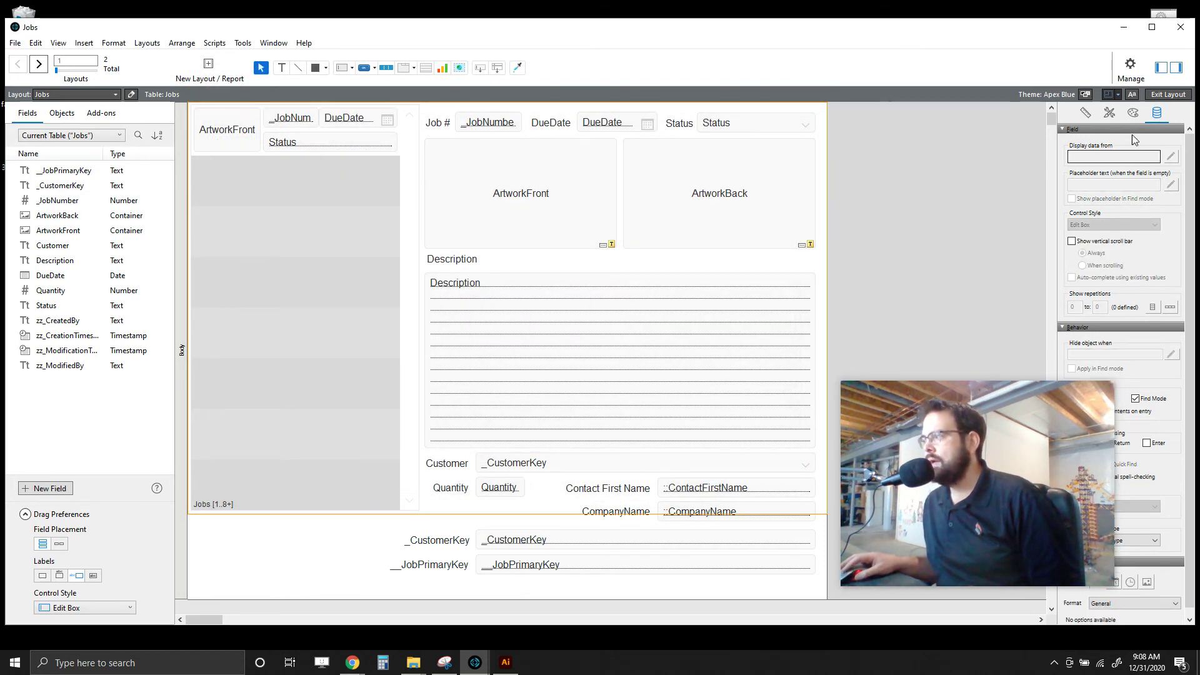
{"action": "left_click", "coordinate": [1168, 95]}
{"action": "left_click", "coordinate": [632, 348]}
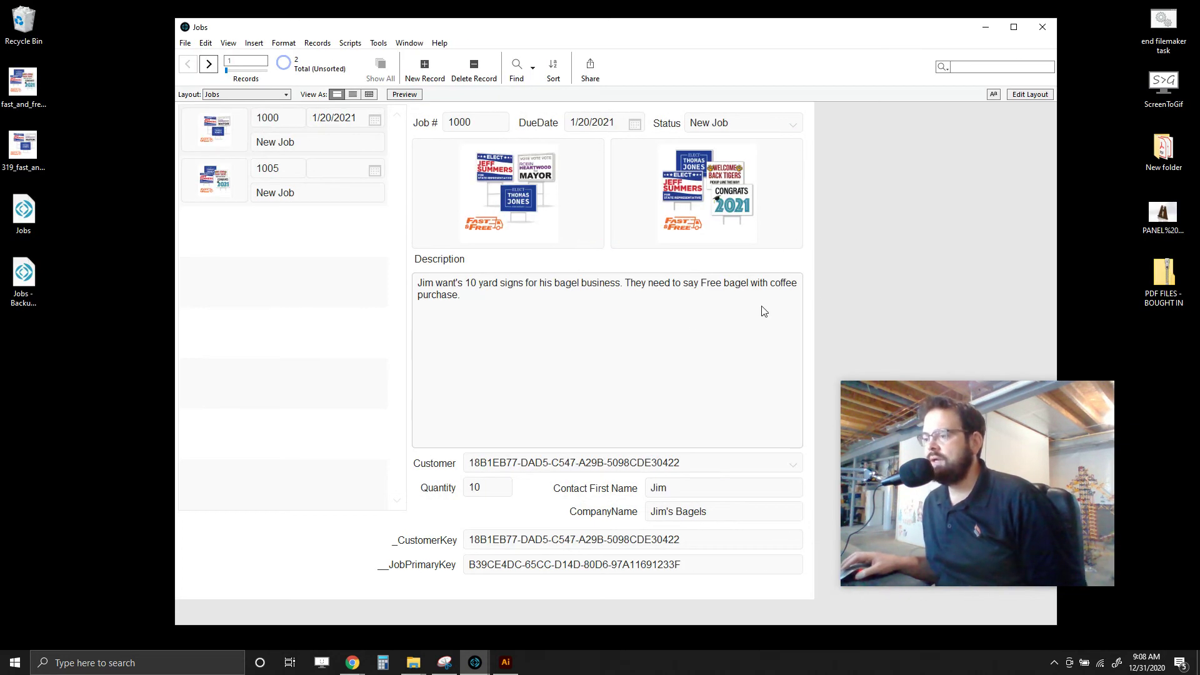
{"action": "left_click", "coordinate": [793, 463]}
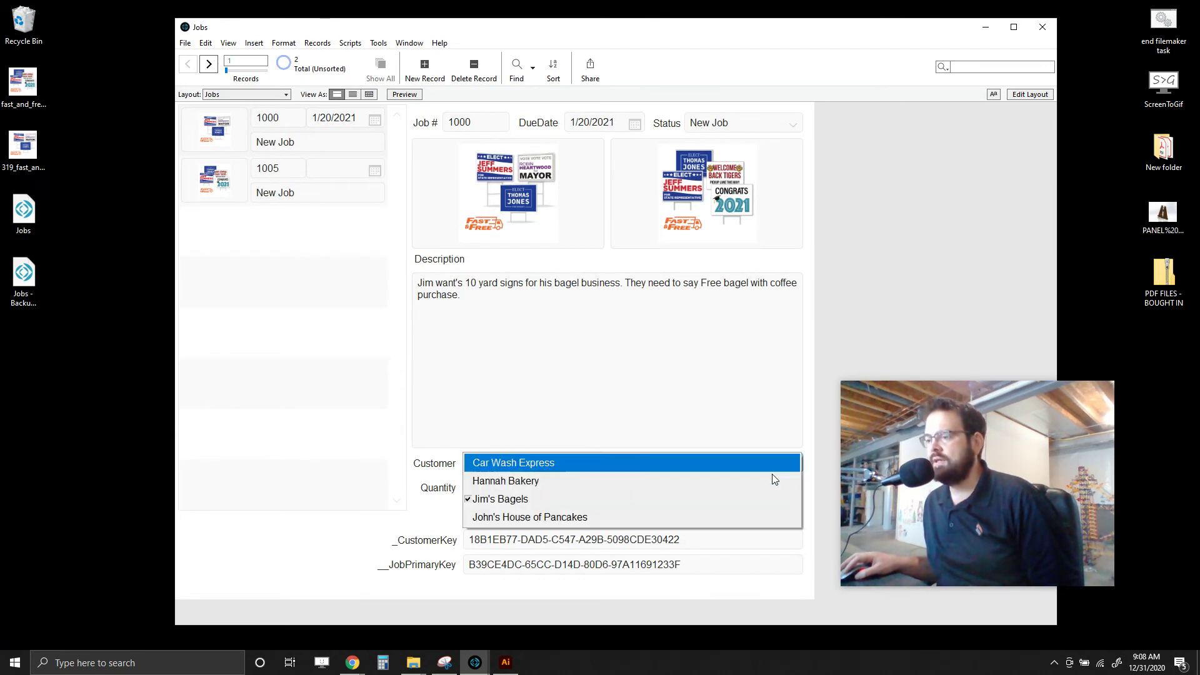
{"action": "left_click", "coordinate": [644, 480]}
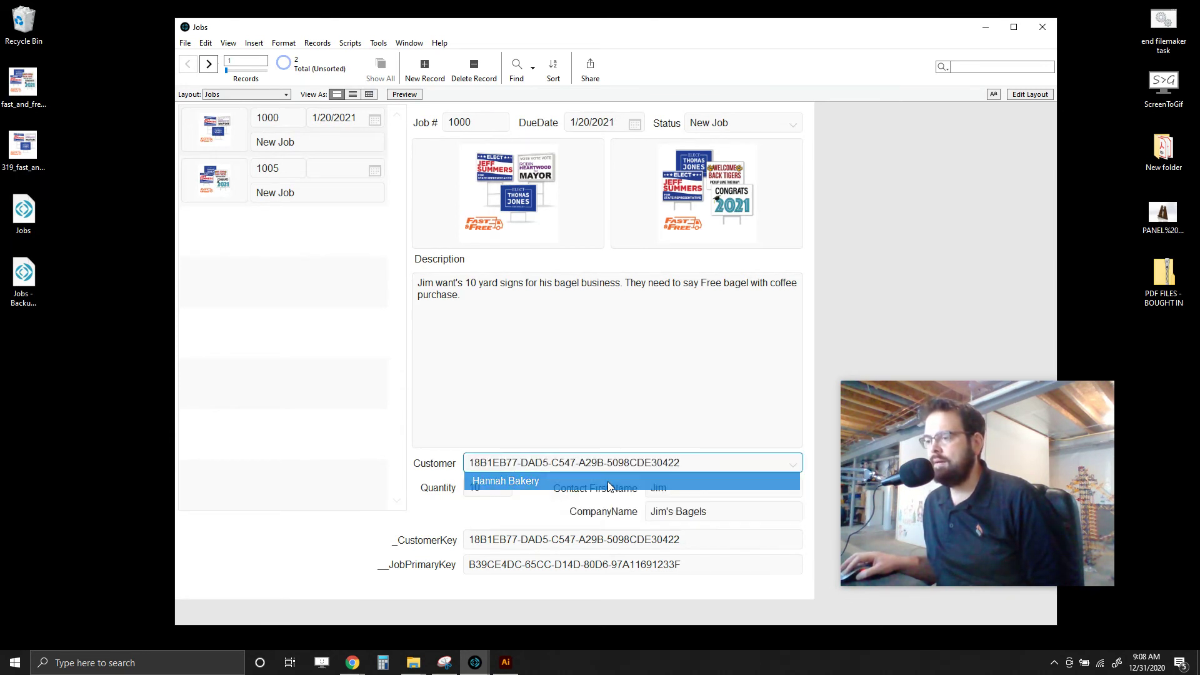
{"action": "left_click", "coordinate": [791, 469]}
{"action": "left_click", "coordinate": [673, 510]}
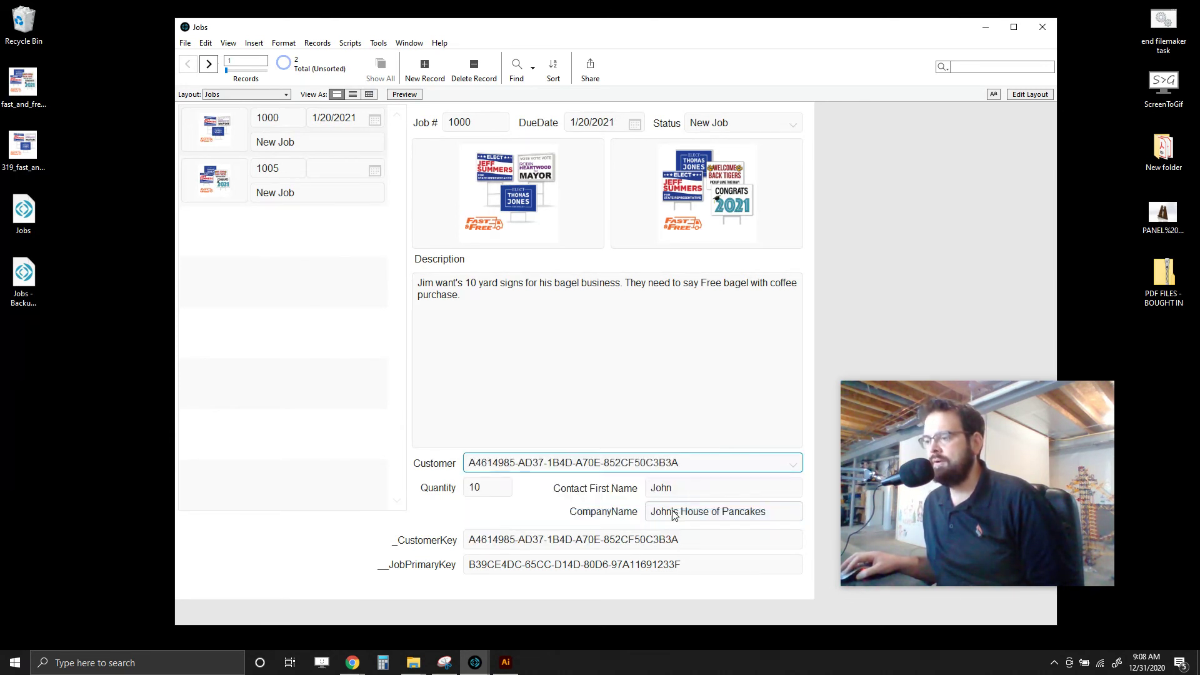
Switch job 1000's customer to Jim's Bagels and back to John's House of Pancakes, and commit the record.
{"action": "left_click", "coordinate": [778, 469]}
{"action": "left_click", "coordinate": [767, 460]}
{"action": "left_click", "coordinate": [767, 460]}
{"action": "left_click", "coordinate": [708, 493]}
{"action": "left_click", "coordinate": [766, 467]}
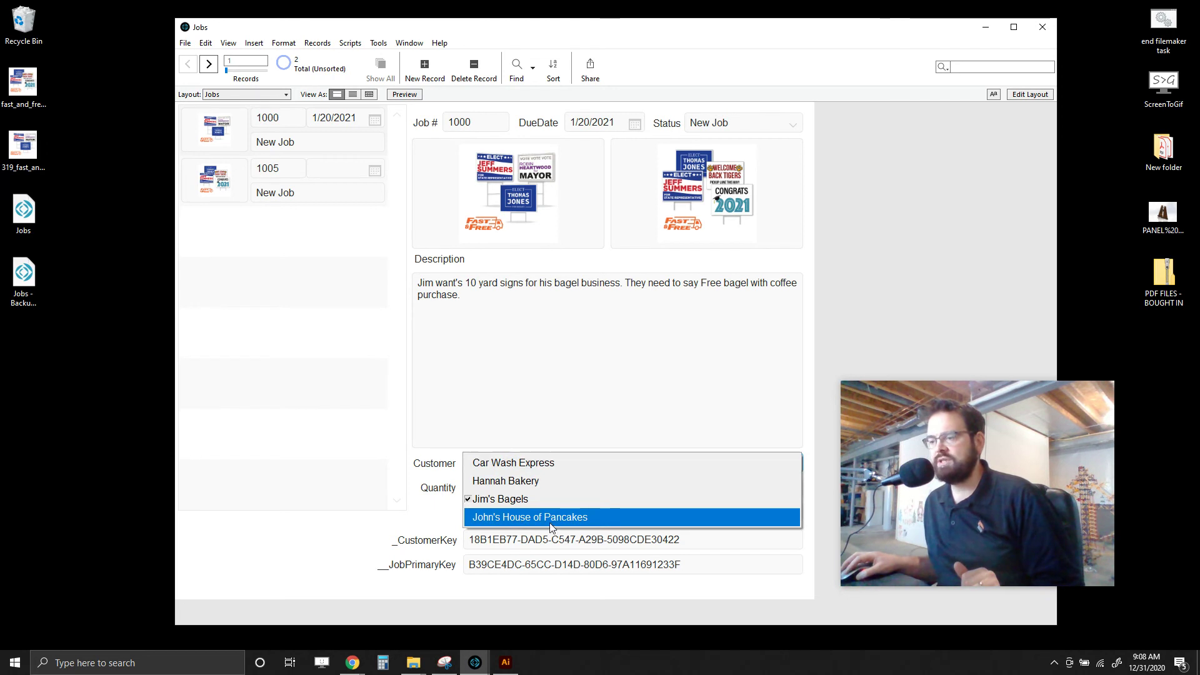
{"action": "left_click", "coordinate": [503, 517]}
{"action": "left_click", "coordinate": [887, 253]}
On the Customers layout, rename the first record's company to John's Pancake House and commit the record.
{"action": "left_click", "coordinate": [246, 95]}
{"action": "left_click", "coordinate": [237, 120]}
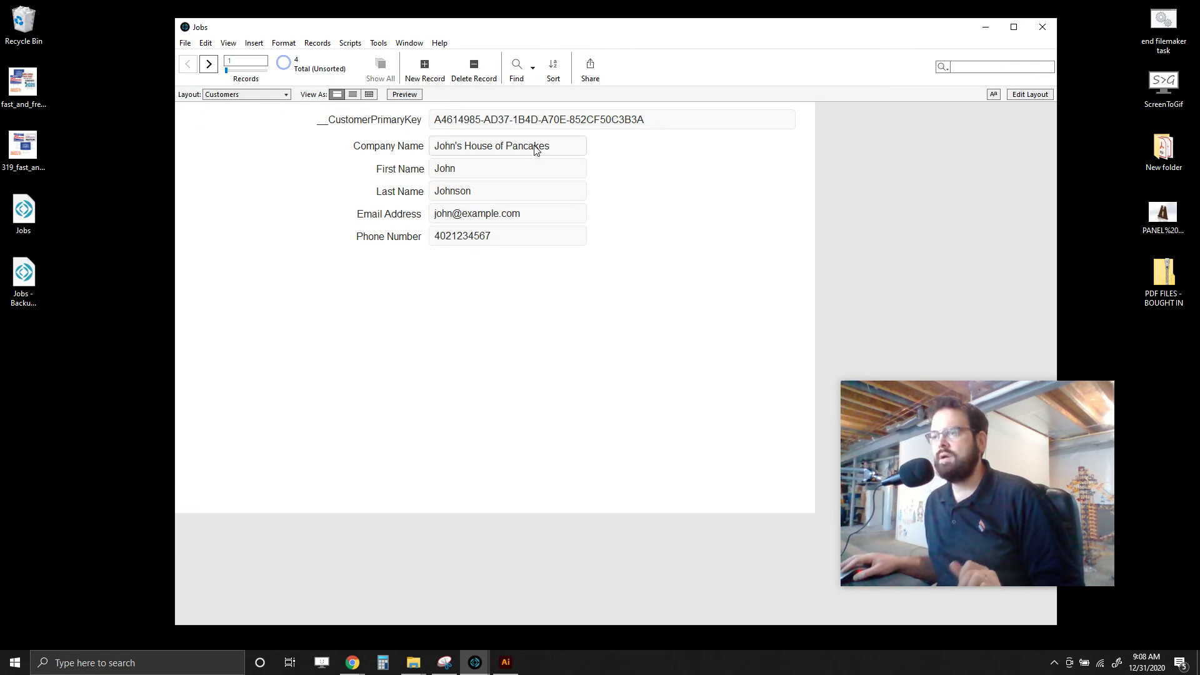
{"action": "left_click_drag", "start_coordinate": [563, 145], "coordinate": [473, 143]}
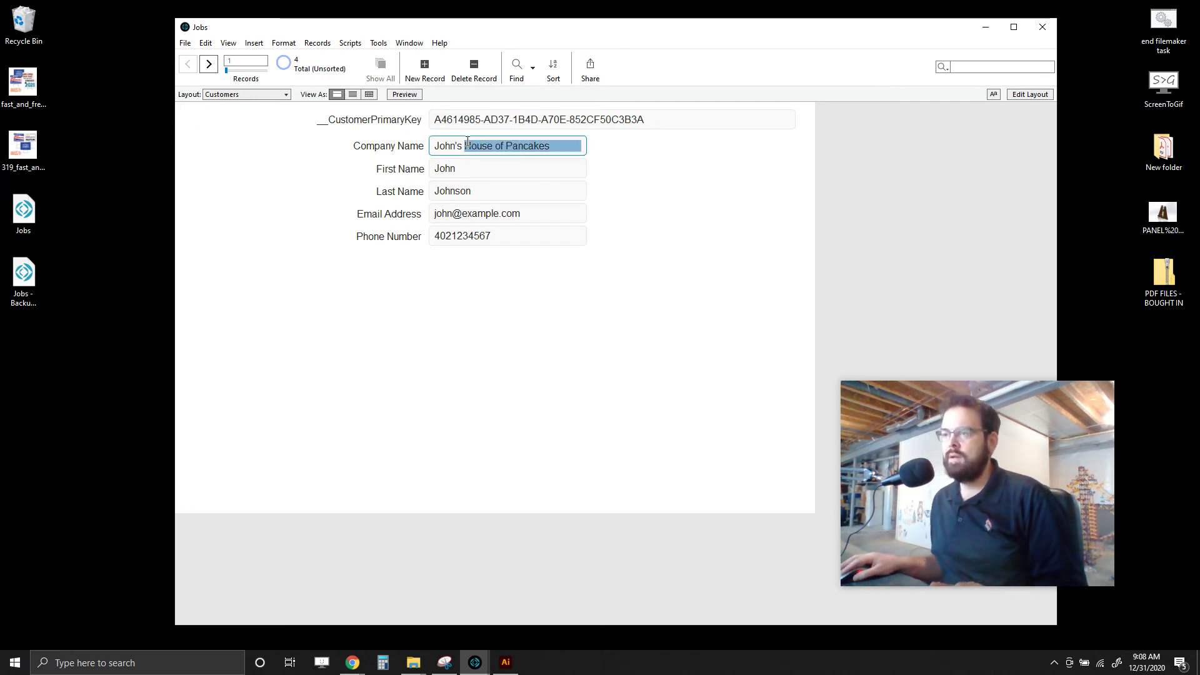
{"action": "key", "text": "BackSpace"}
{"action": "type", "text": "Pancake"}
{"action": "key", "text": "BackSpace"}
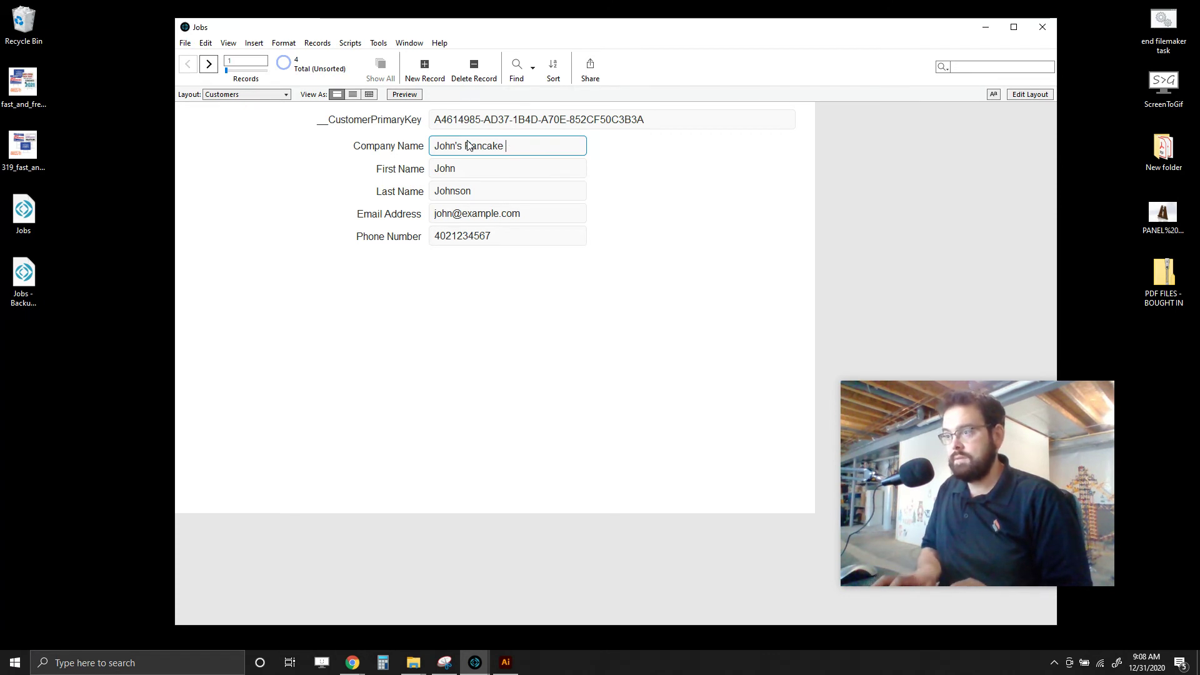
{"action": "type", "text": "House"}
{"action": "left_click", "coordinate": [649, 195]}
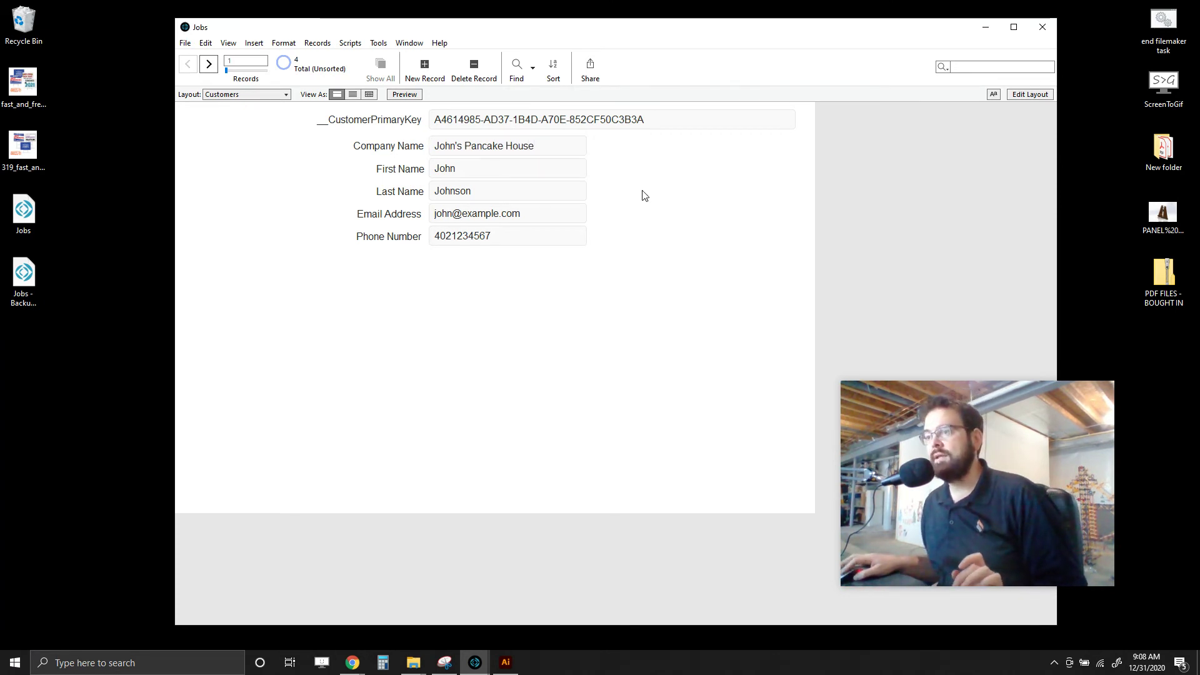
Return to the Jobs layout and choose John's Pancake House as job 1000's customer.
{"action": "left_click", "coordinate": [247, 95]}
{"action": "left_click", "coordinate": [243, 103]}
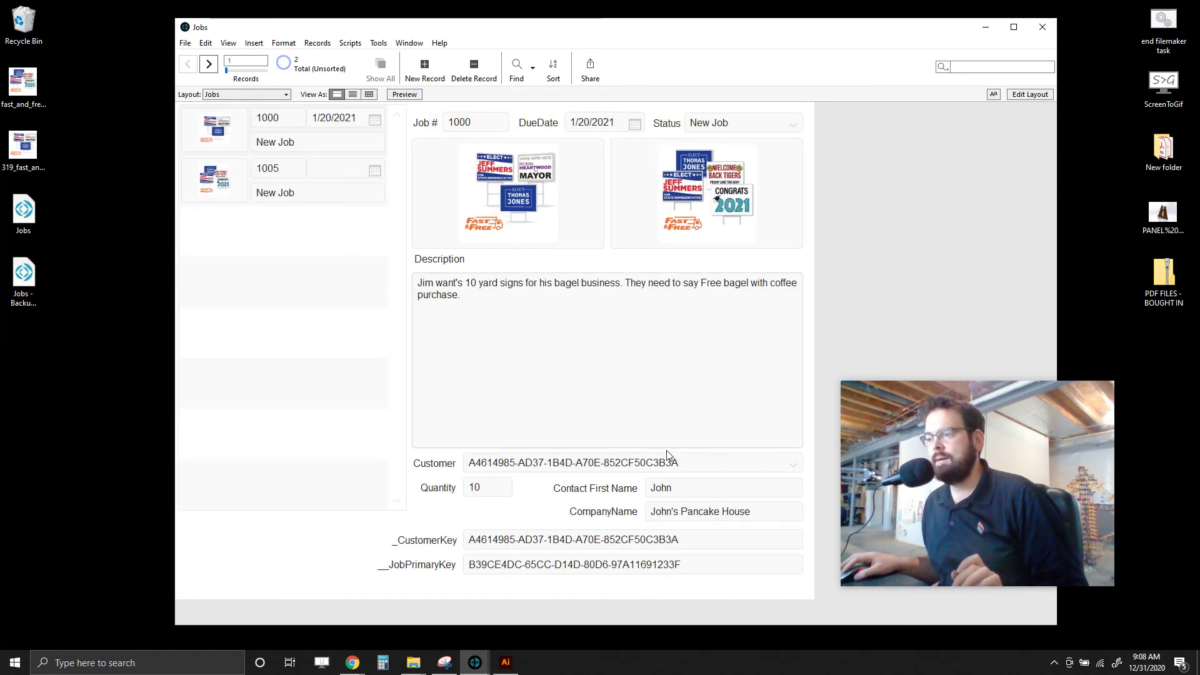
{"action": "left_click", "coordinate": [688, 464]}
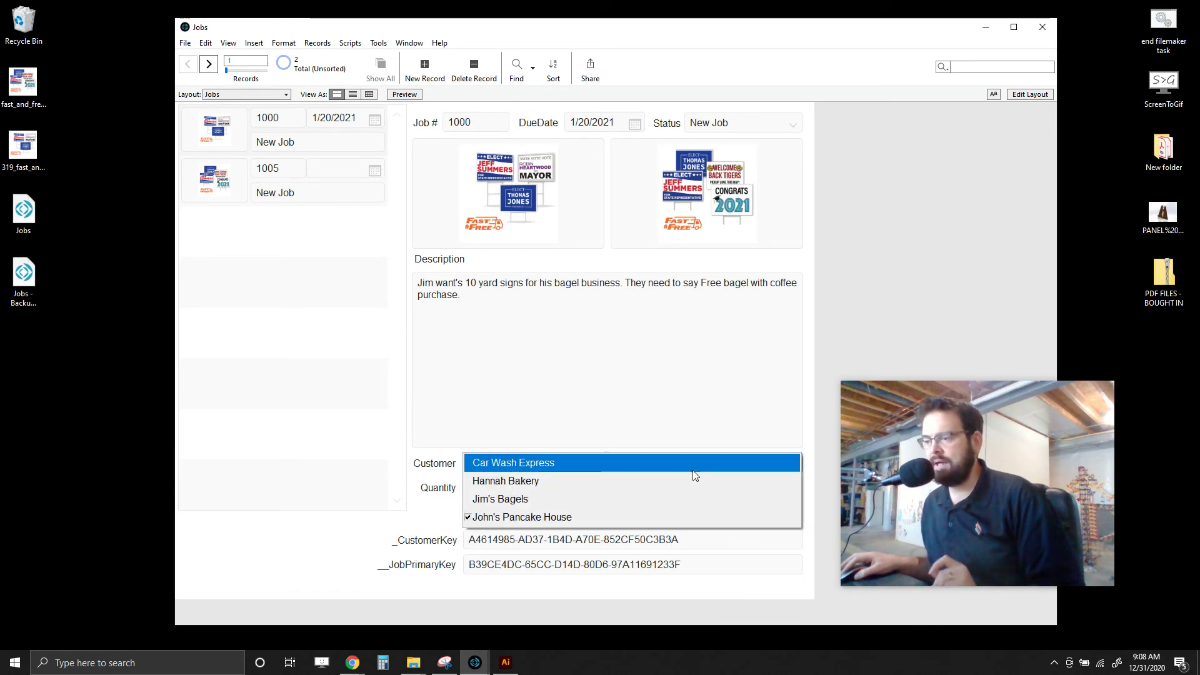
{"action": "left_click", "coordinate": [591, 518]}
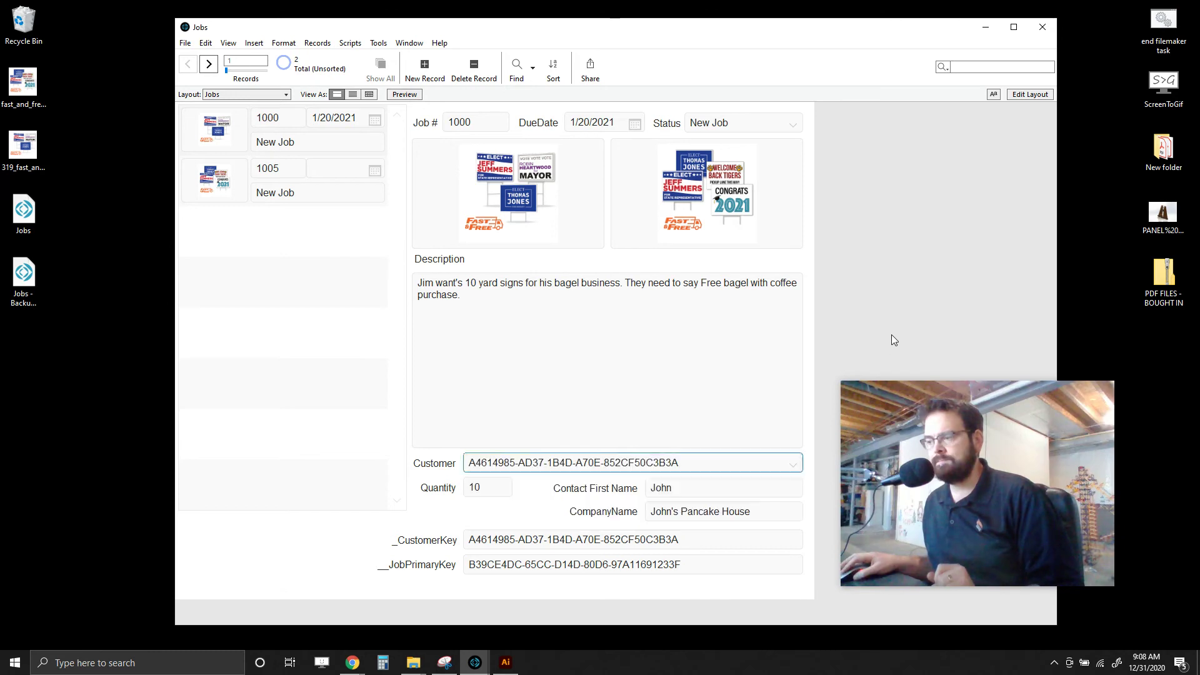
Switch job 1000's customer to Hannah Bakery and back to John's Pancake House, and commit the record.
{"action": "left_click", "coordinate": [726, 466]}
{"action": "left_click", "coordinate": [651, 480]}
{"action": "left_click", "coordinate": [719, 473]}
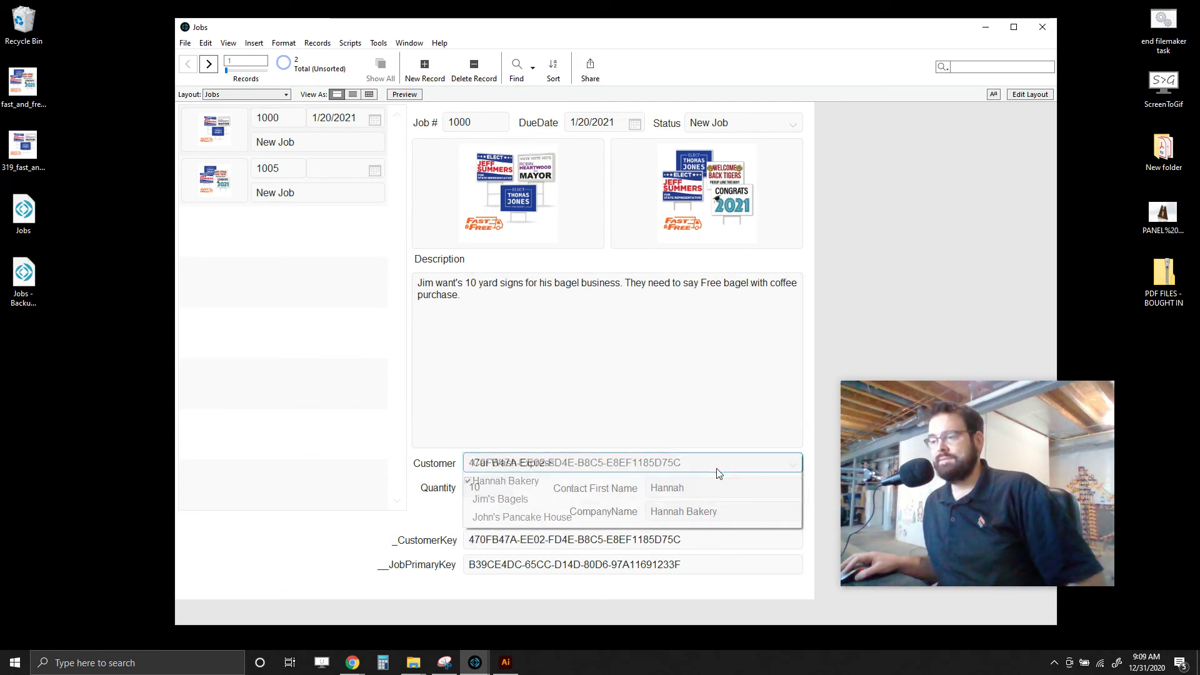
{"action": "left_click", "coordinate": [691, 515]}
{"action": "left_click", "coordinate": [894, 233]}
On the Jobs layout, turn on overriding data formatting with the value list for the Customer pop-up field and save the layout.
{"action": "left_click", "coordinate": [1030, 95]}
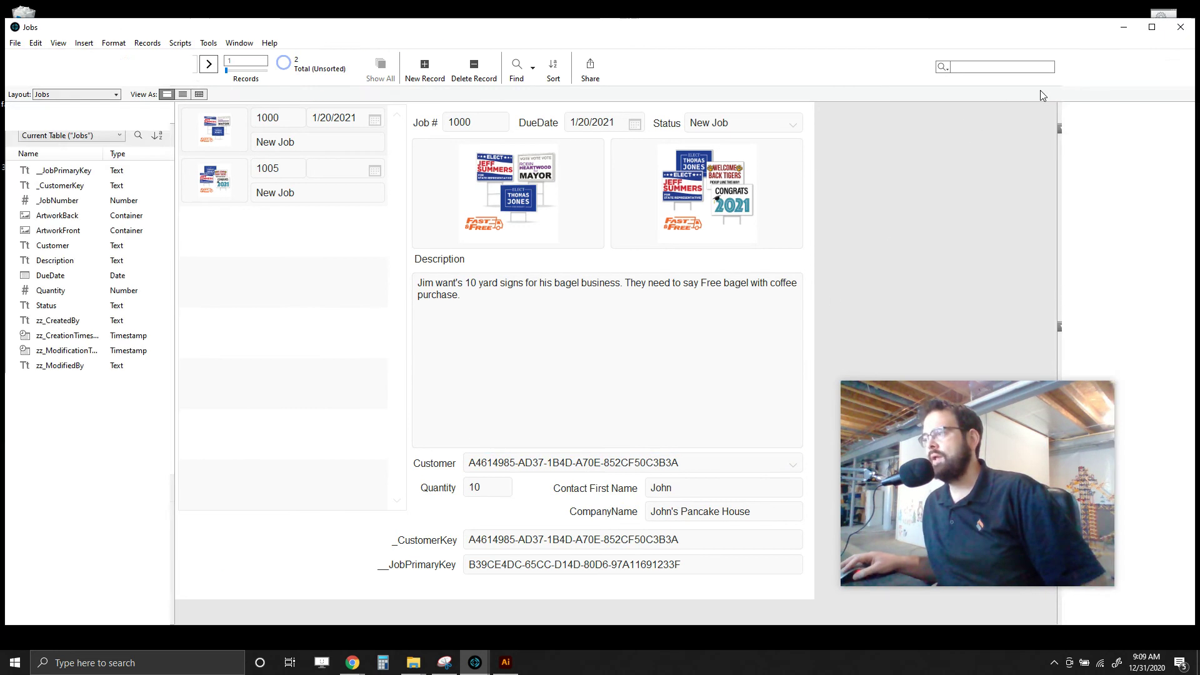
{"action": "left_click", "coordinate": [617, 466]}
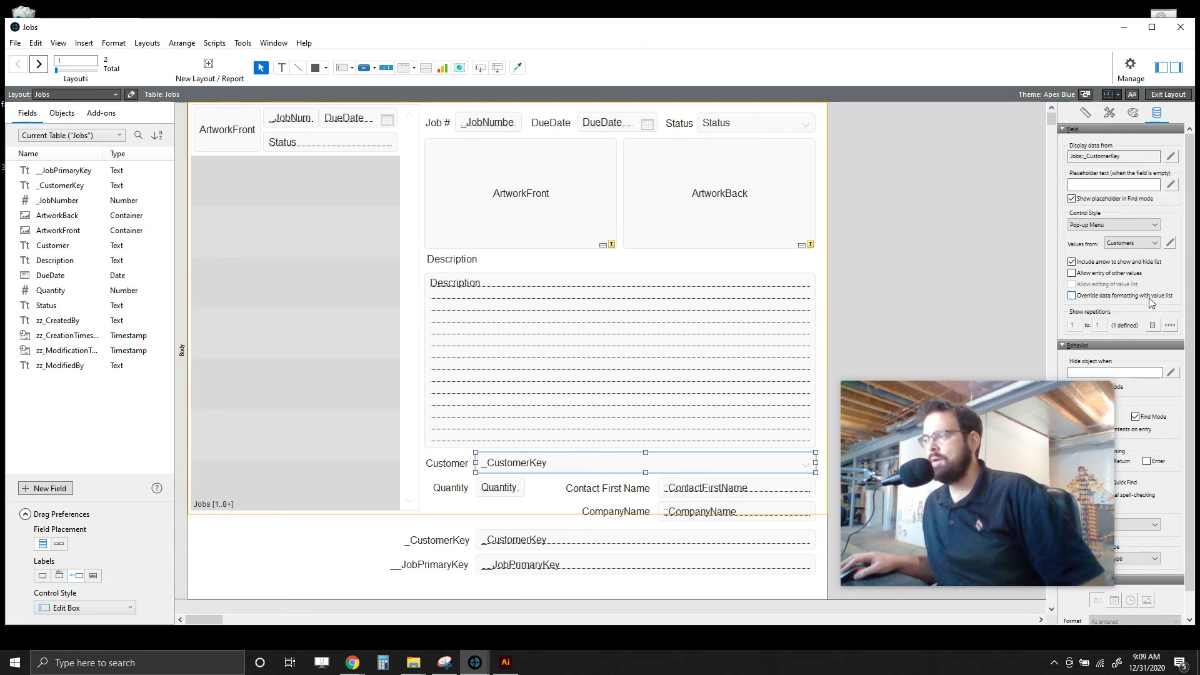
{"action": "left_click", "coordinate": [1073, 295]}
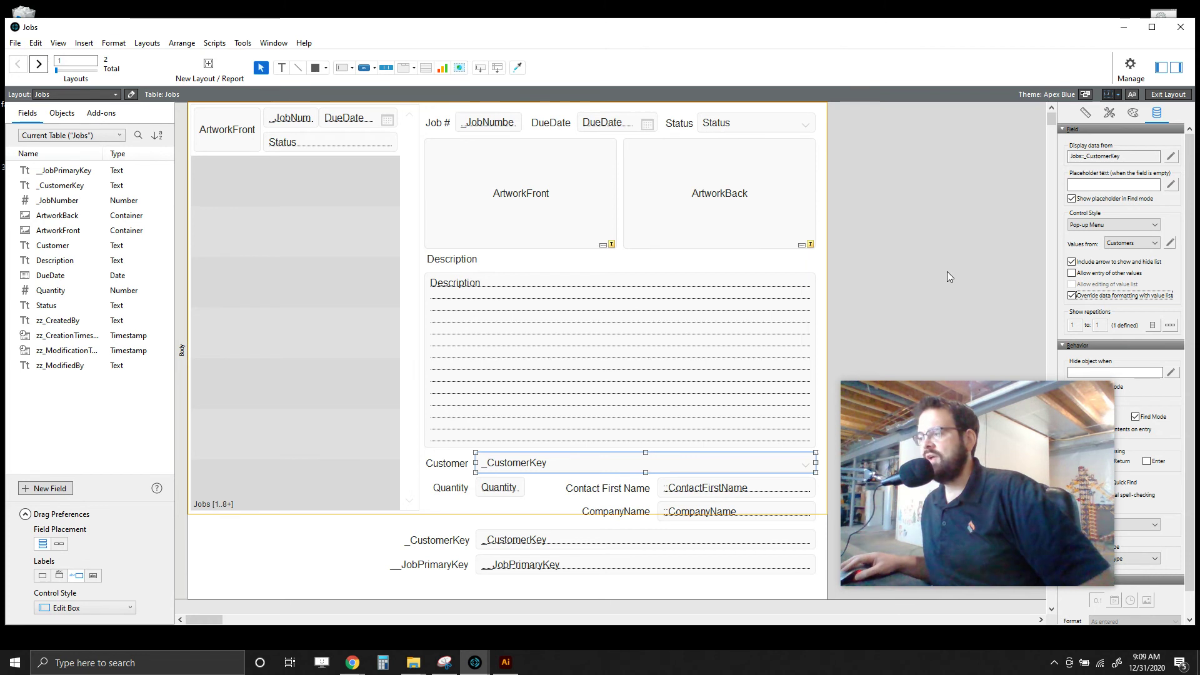
{"action": "left_click", "coordinate": [1154, 95]}
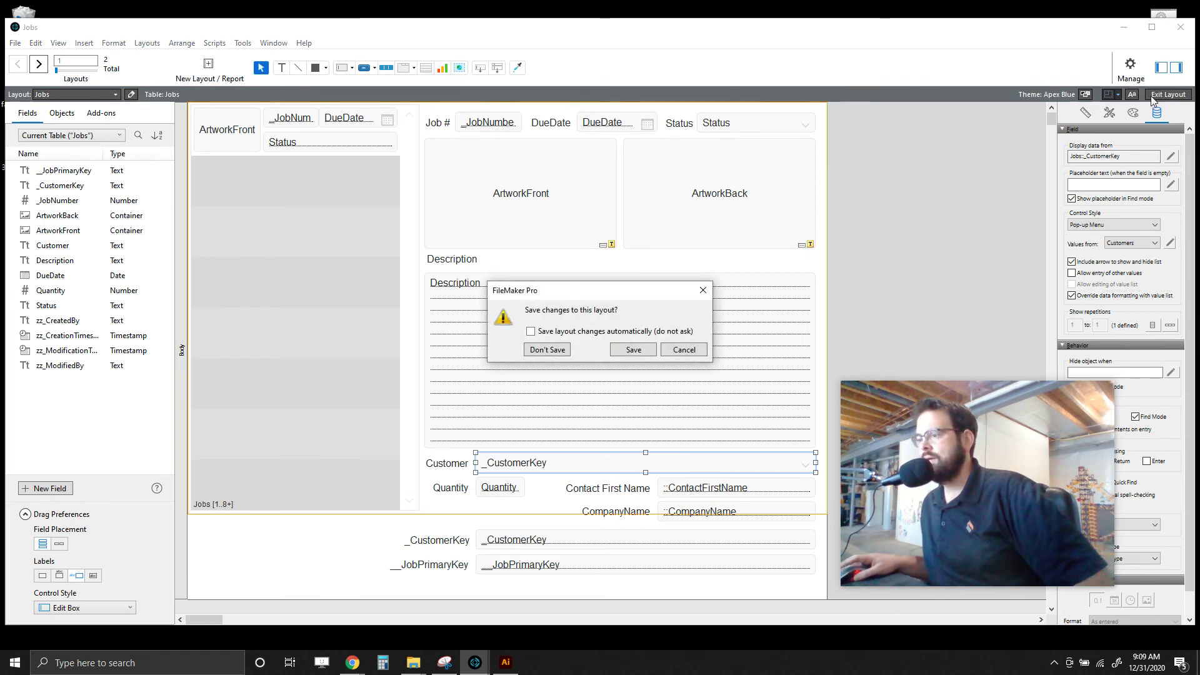
{"action": "left_click", "coordinate": [633, 350]}
Cycle job 1000's customer through Hannah Bakery and Jim's Bagels, ending on John's Pancake House.
{"action": "left_click", "coordinate": [546, 463]}
{"action": "left_click", "coordinate": [546, 480]}
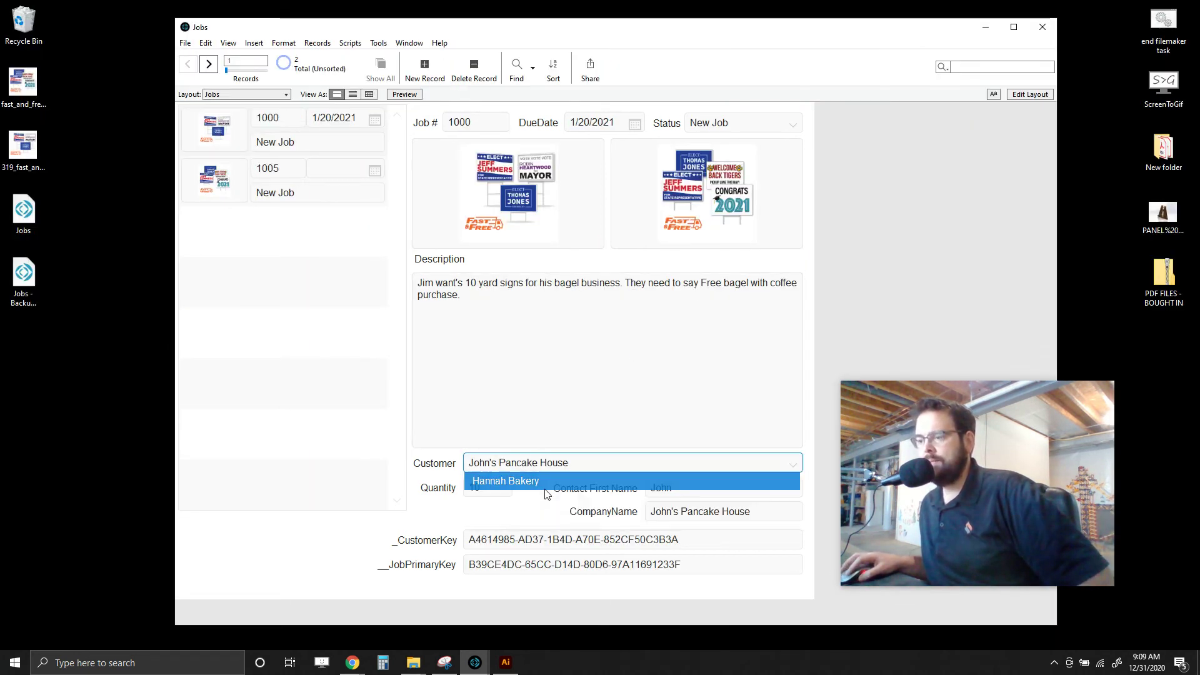
{"action": "left_click", "coordinate": [537, 463]}
{"action": "left_click", "coordinate": [535, 499]}
{"action": "left_click", "coordinate": [535, 469]}
{"action": "left_click", "coordinate": [536, 518]}
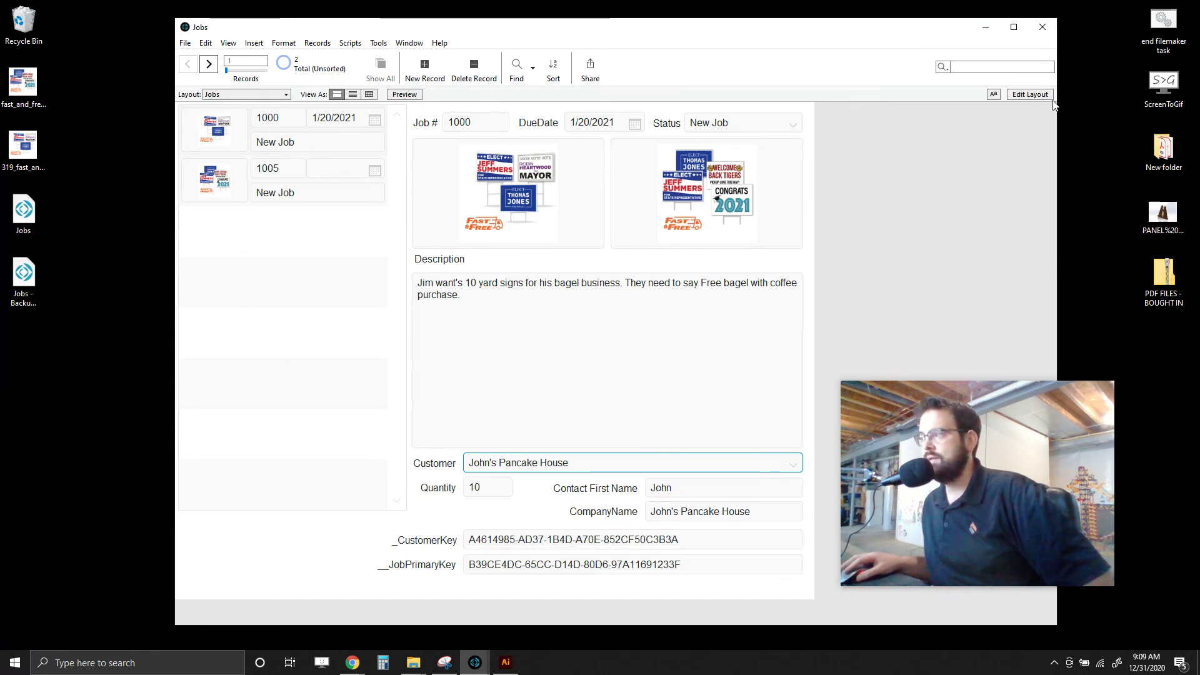
Delete the CompanyName, lower _CustomerKey and __JobPrimaryKey fields with their labels from the Jobs layout.
{"action": "left_click", "coordinate": [1030, 94]}
{"action": "left_click", "coordinate": [738, 511]}
{"action": "left_click", "coordinate": [632, 514], "text": "shift"}
{"action": "left_click", "coordinate": [505, 547], "text": "shift"}
{"action": "left_click", "coordinate": [482, 565], "text": "shift"}
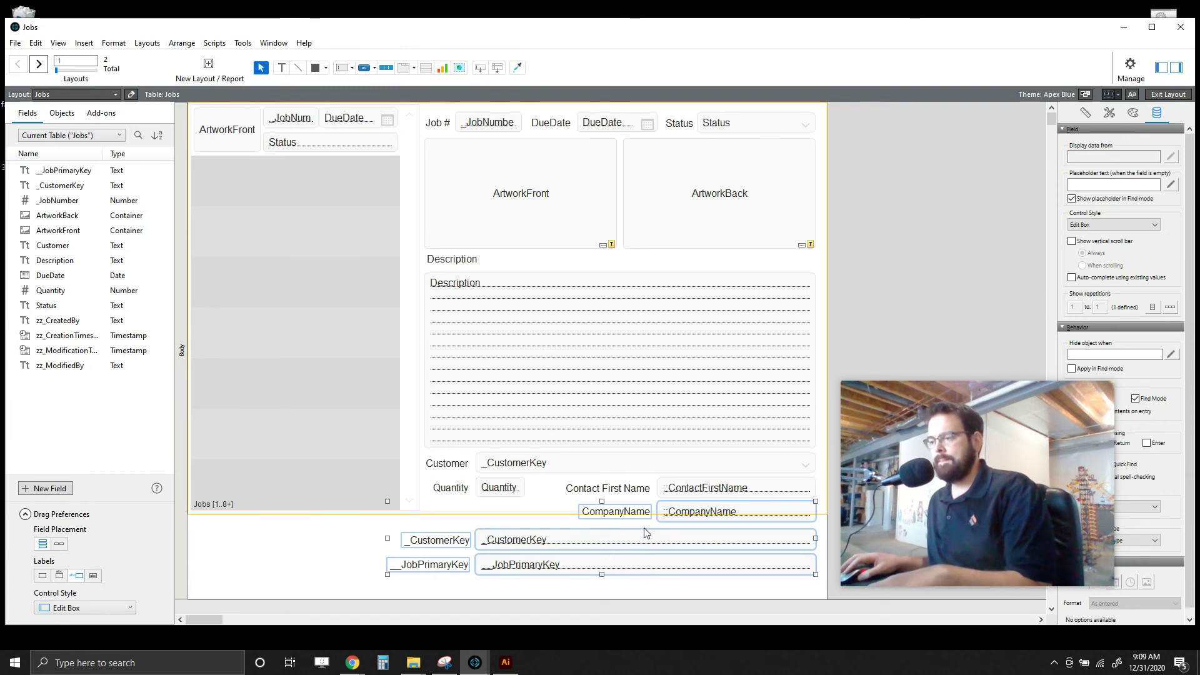
{"action": "key", "text": "Delete"}
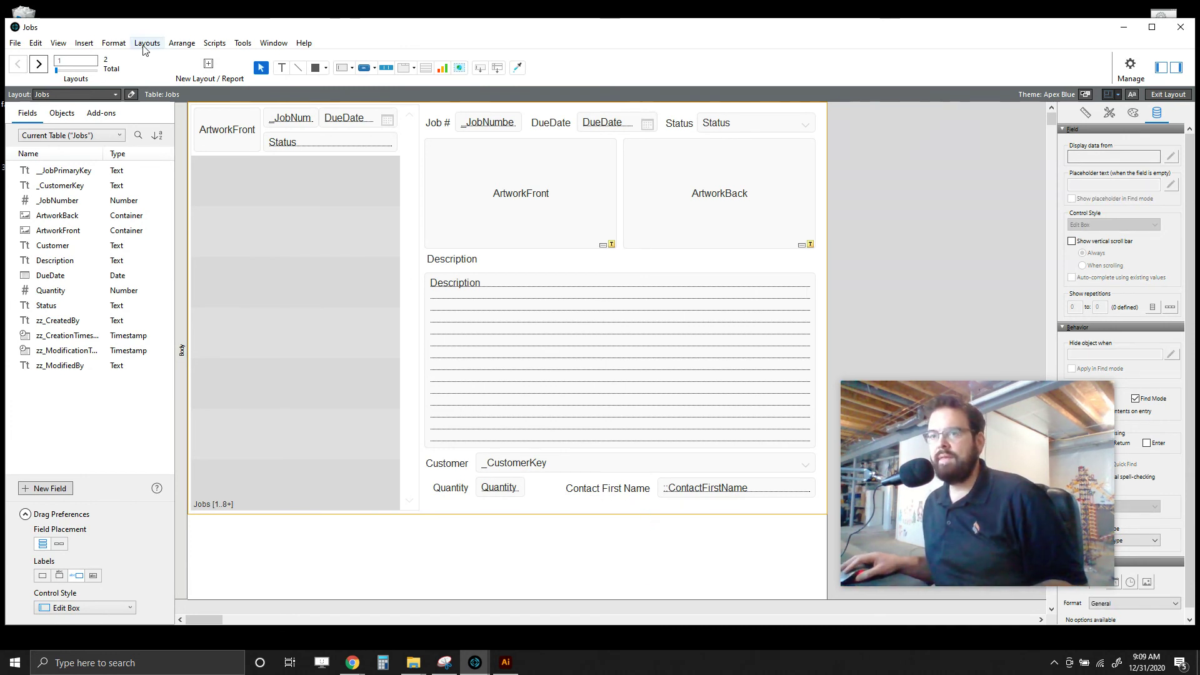
Add the EmailAddress field from the related Customers table directly below Contact First Name on the Jobs layout.
{"action": "left_click", "coordinate": [65, 135]}
{"action": "left_click", "coordinate": [50, 177]}
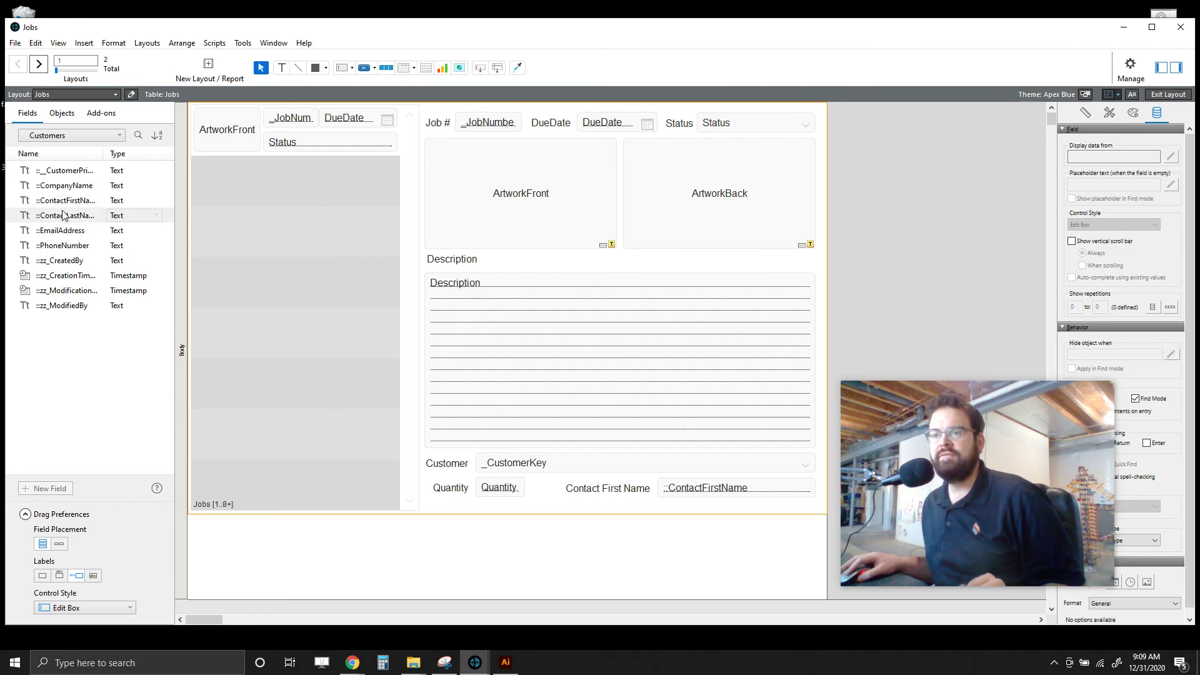
{"action": "left_click_drag", "start_coordinate": [61, 234], "coordinate": [659, 506]}
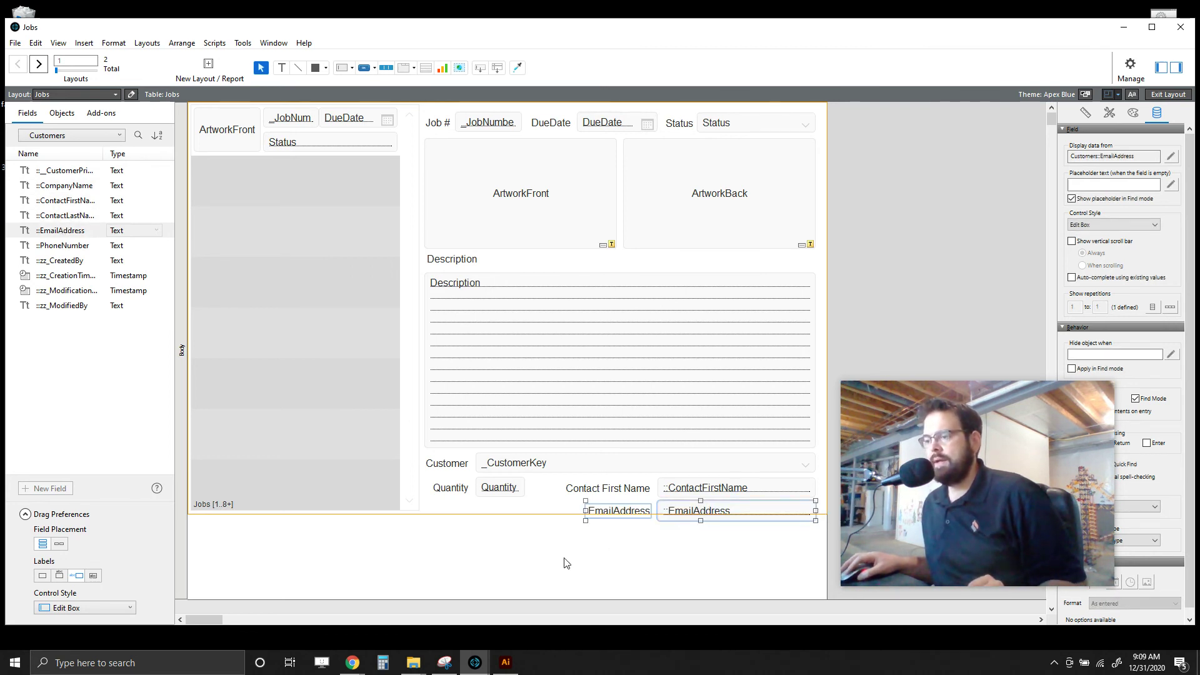
Add the PhoneNumber field from the related Customers table directly below EmailAddress on the Jobs layout.
{"action": "left_click", "coordinate": [565, 563]}
{"action": "left_click_drag", "start_coordinate": [61, 245], "coordinate": [657, 531]}
{"action": "left_click", "coordinate": [702, 576]}
Add a space to the labels of the two newest contact fields so they read "Phone Number" and "Email Address".
{"action": "double_click", "coordinate": [619, 537]}
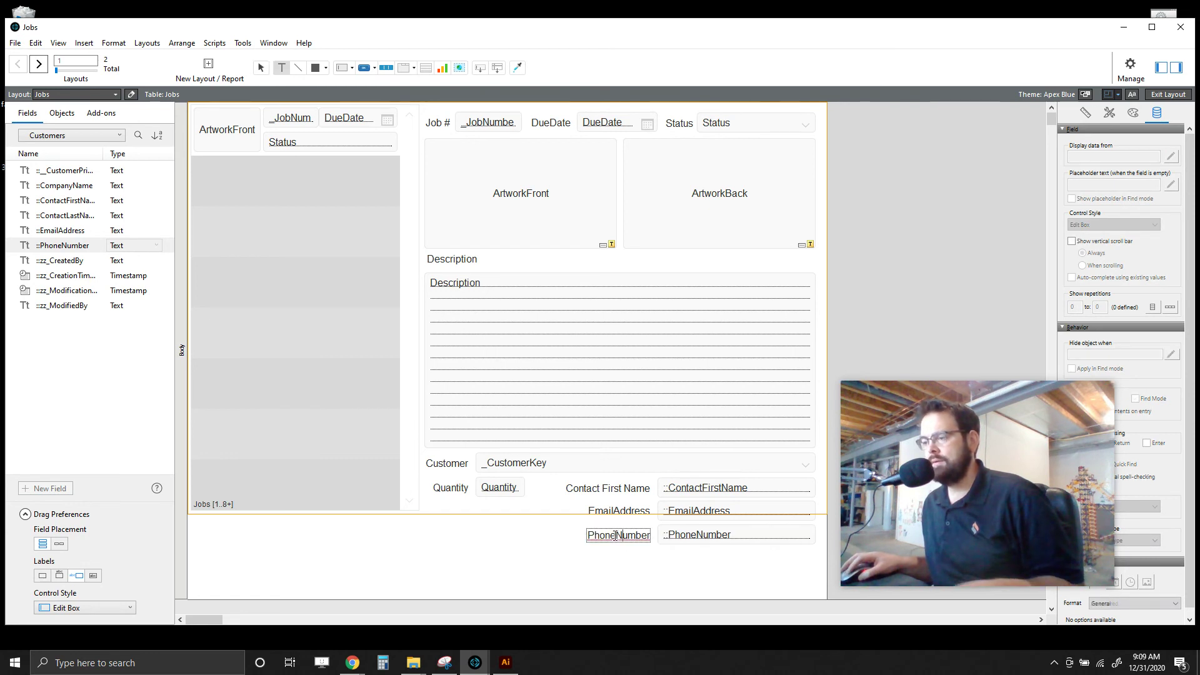
{"action": "left_click", "coordinate": [615, 512]}
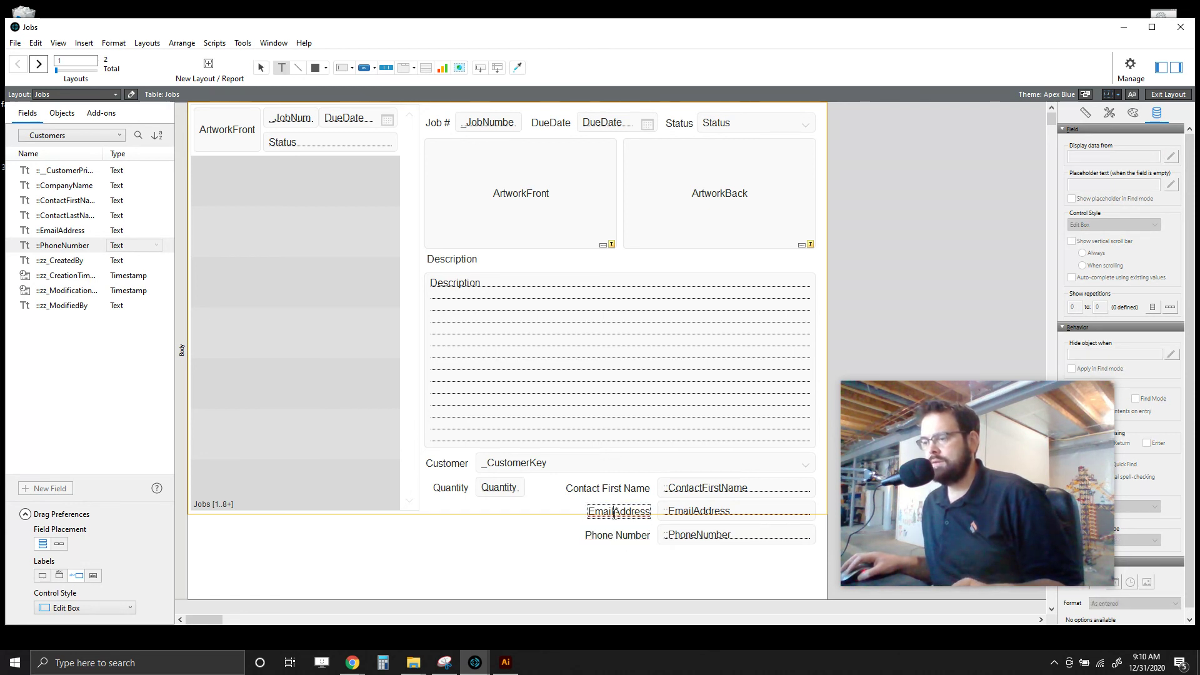
{"action": "key", "text": "Escape"}
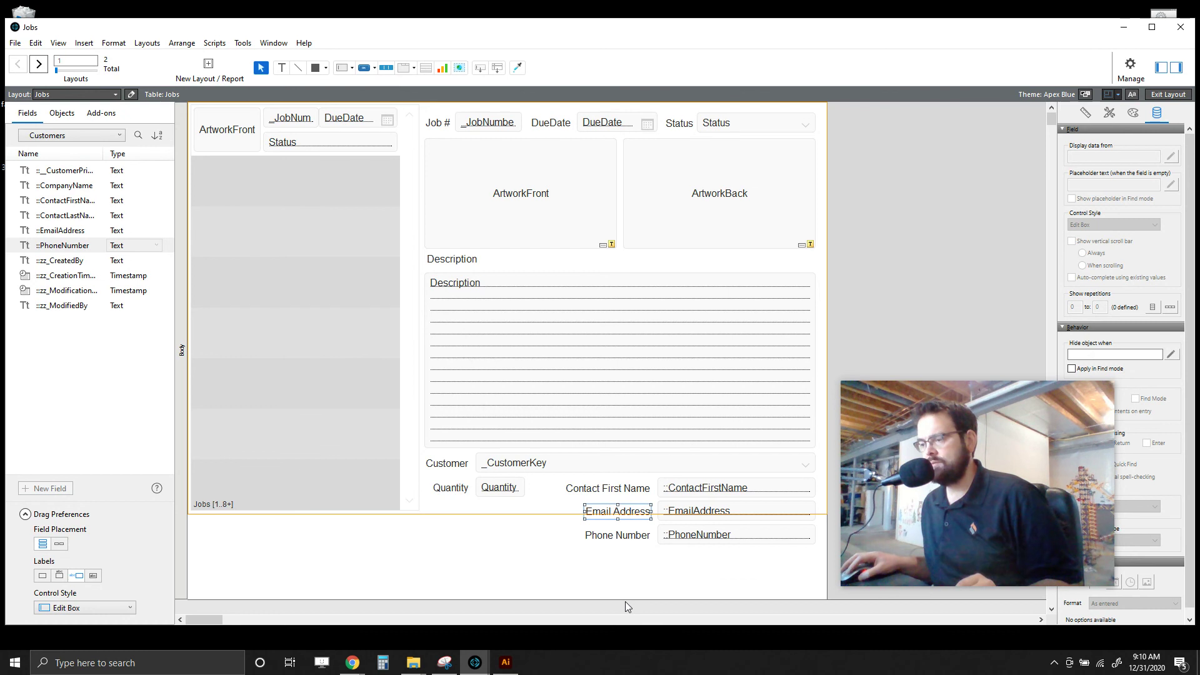
Shorten the layout body to just below the Phone Number field and reduce the Description field's height from its lower edge.
{"action": "left_click_drag", "start_coordinate": [625, 602], "coordinate": [617, 551]}
{"action": "left_click", "coordinate": [568, 384]}
{"action": "left_click_drag", "start_coordinate": [619, 448], "coordinate": [619, 403]}
Move the Customer, Quantity and contact fields up beneath Description, and shorten the body to the lower edge of the iPad landscape guide.
{"action": "left_click_drag", "start_coordinate": [430, 428], "coordinate": [690, 550]}
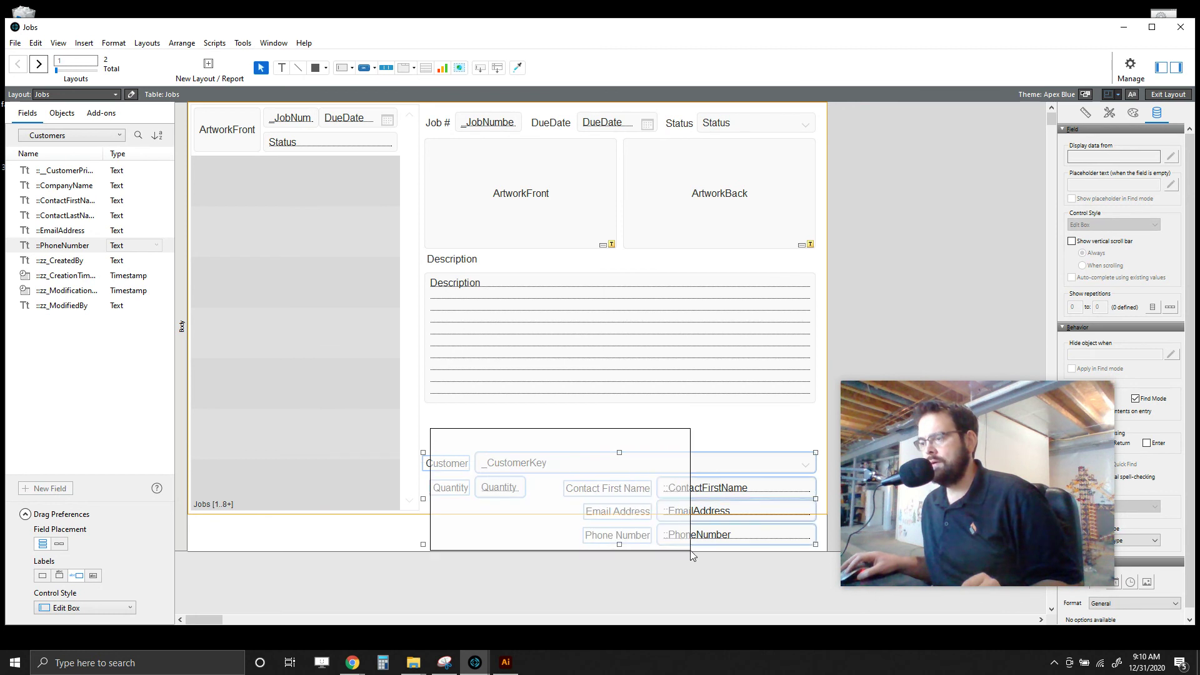
{"action": "left_click_drag", "start_coordinate": [685, 495], "coordinate": [686, 453]}
{"action": "left_click", "coordinate": [906, 251]}
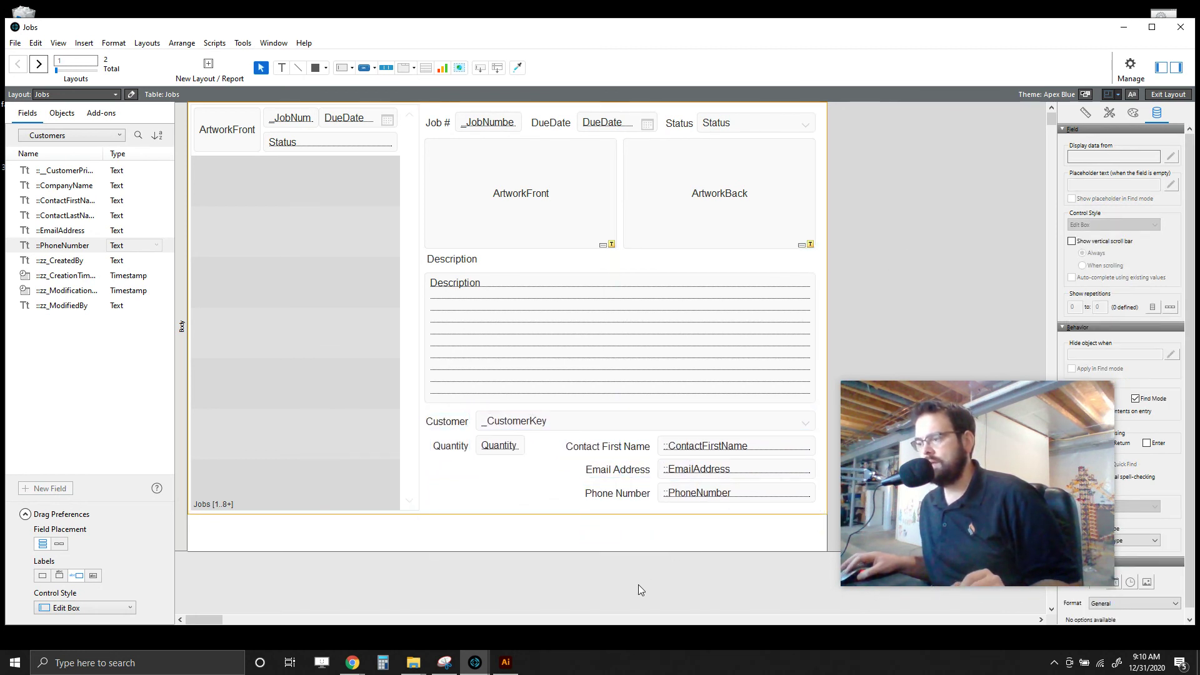
{"action": "left_click_drag", "start_coordinate": [651, 553], "coordinate": [640, 514]}
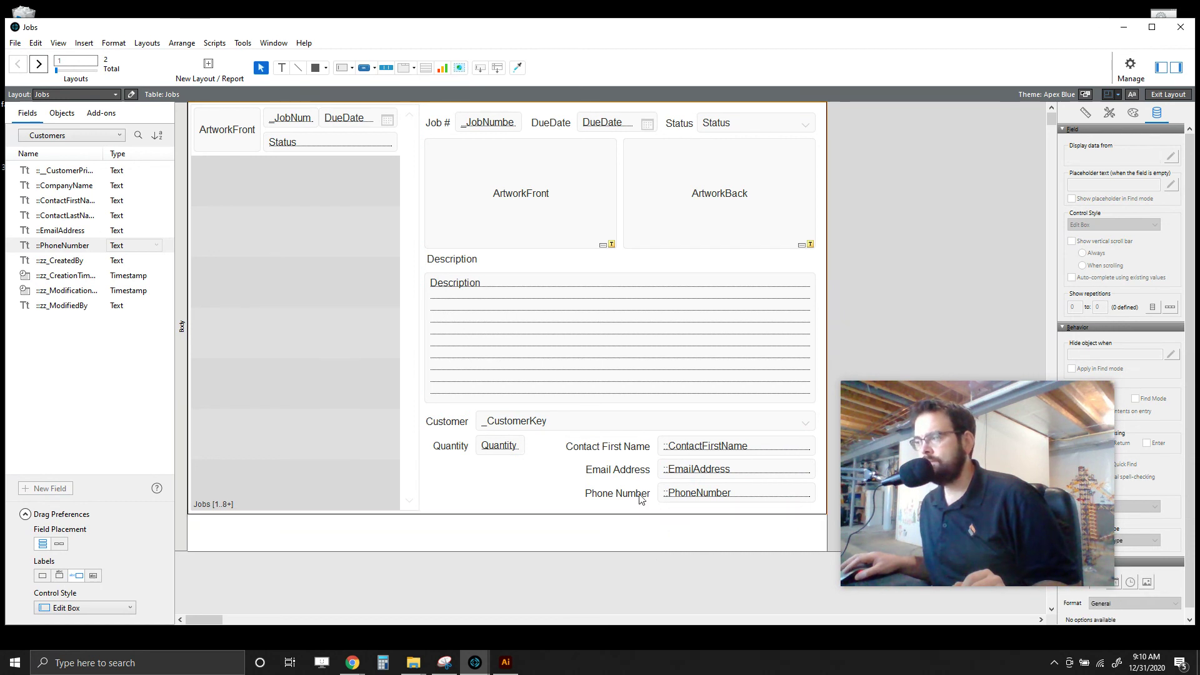
Show the iPad 768 x 916 portrait screen guide on the Jobs layout and hide it again.
{"action": "left_click", "coordinate": [1119, 97]}
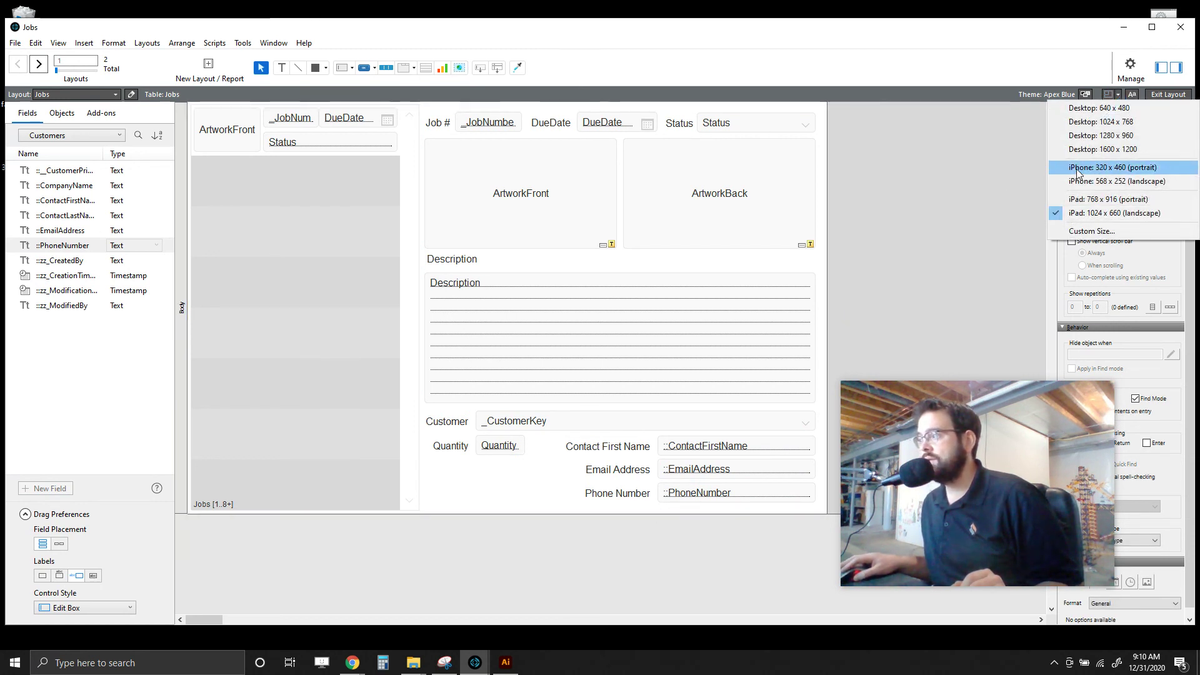
{"action": "left_click", "coordinate": [1087, 199]}
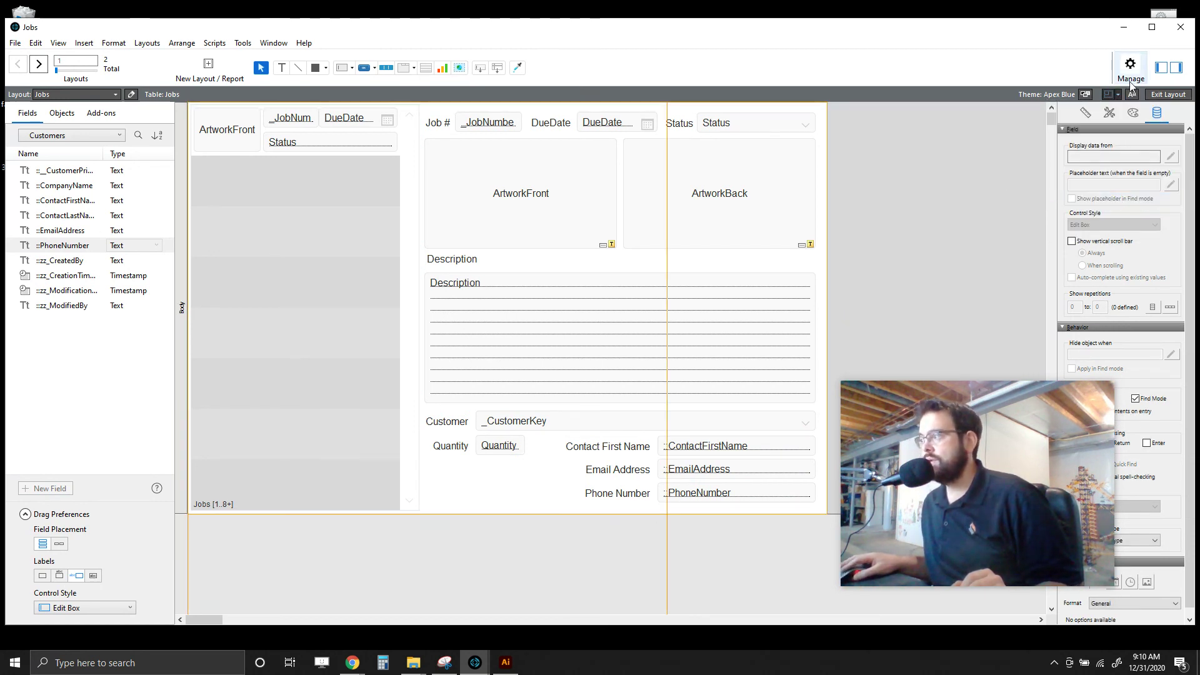
{"action": "left_click", "coordinate": [1119, 97]}
{"action": "left_click", "coordinate": [1091, 200]}
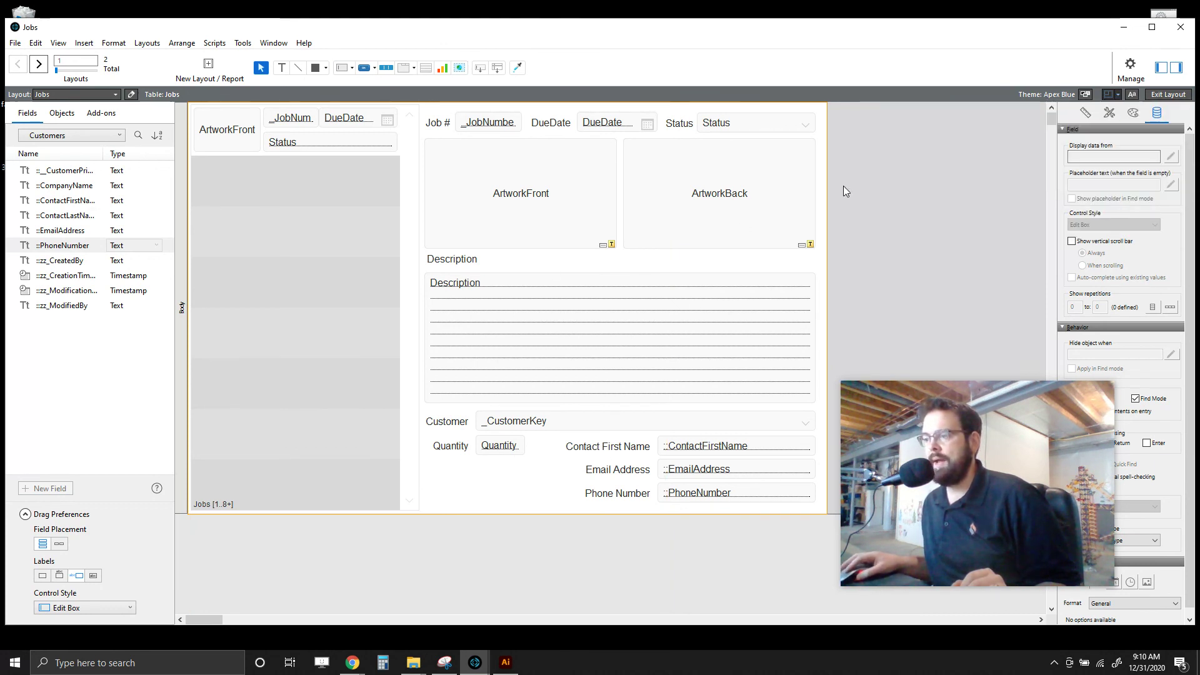
Exit layout editing and save the changes to the Jobs layout.
{"action": "left_click", "coordinate": [1169, 94]}
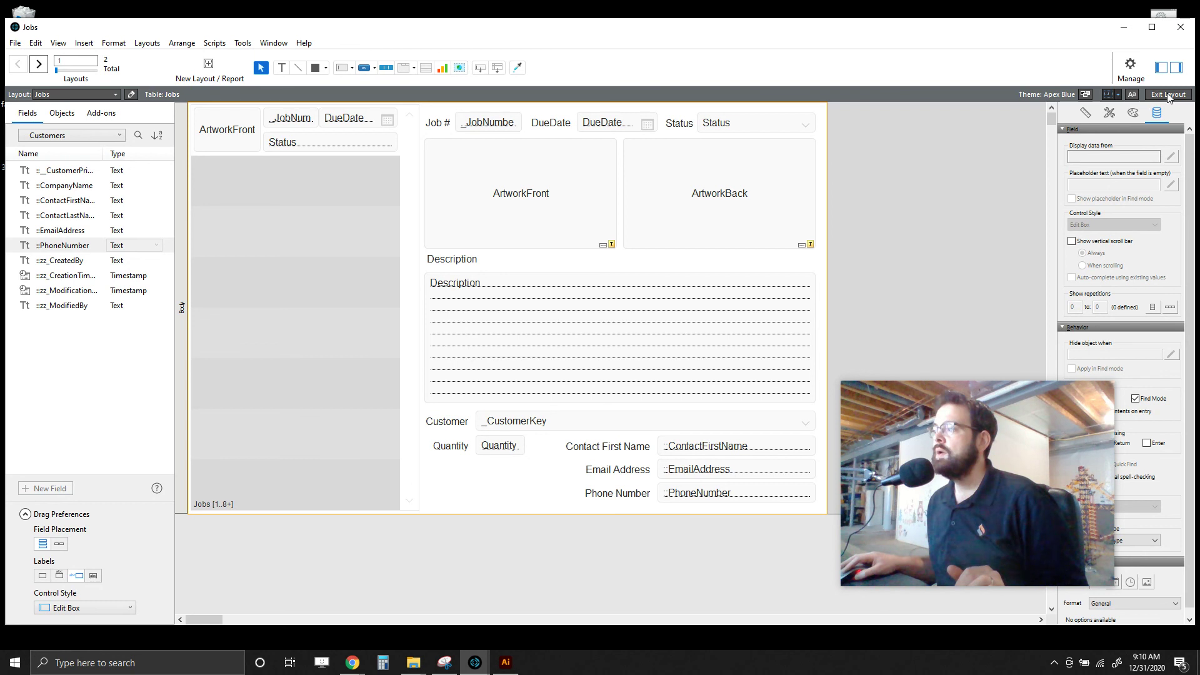
{"action": "left_click", "coordinate": [633, 349]}
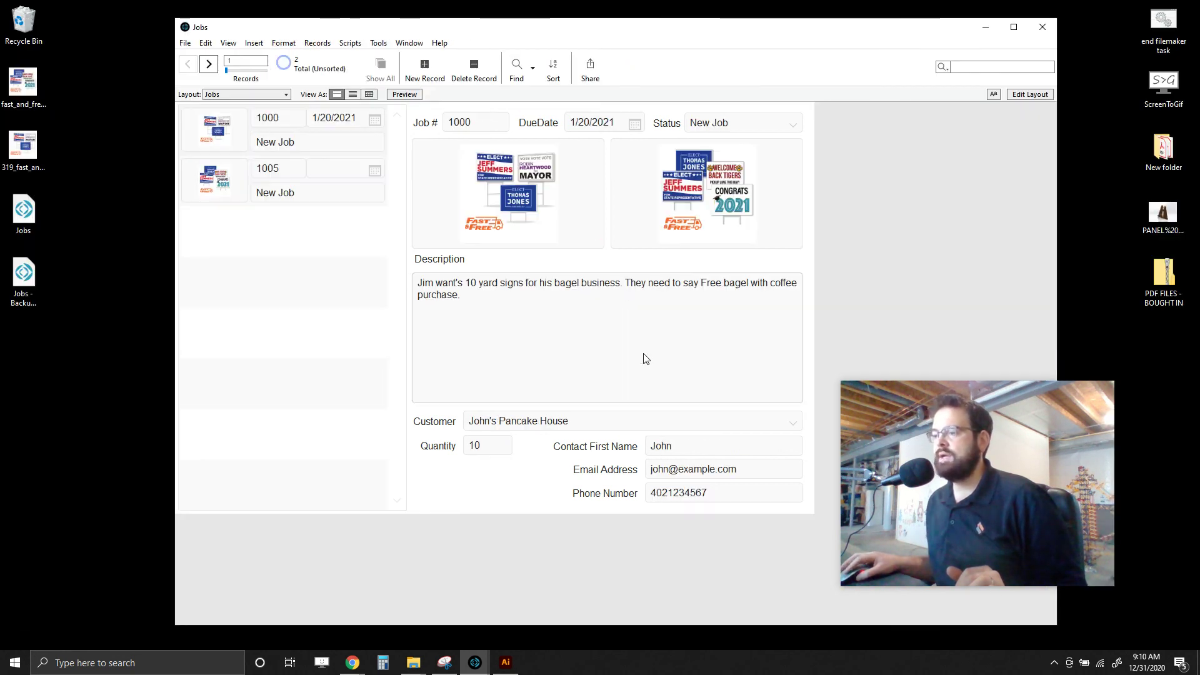
Cycle job 1000's customer through Jim's Bagels and Hannah Bakery, ending on John's Pancake House.
{"action": "left_click", "coordinate": [664, 427]}
{"action": "left_click", "coordinate": [637, 456]}
{"action": "left_click", "coordinate": [626, 420]}
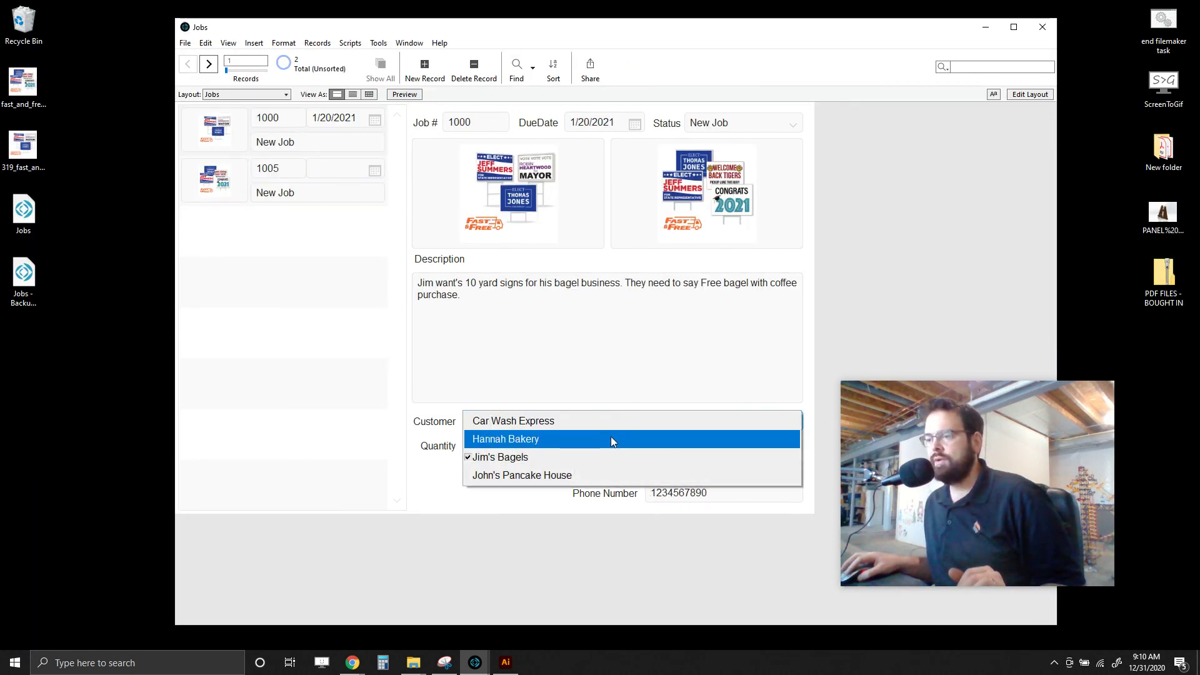
{"action": "left_click", "coordinate": [610, 439]}
{"action": "left_click", "coordinate": [608, 420]}
{"action": "left_click", "coordinate": [605, 475]}
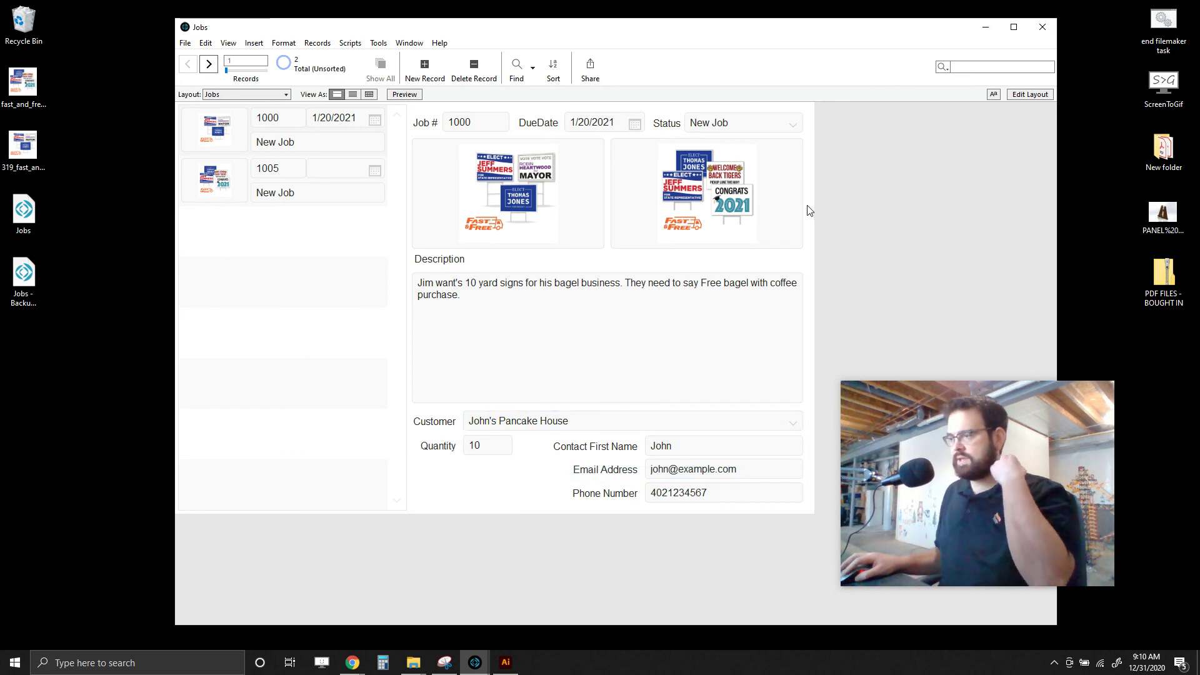
Change job 1000's customer to Car Wash Express, Hannah Bakery and finally Jim's Bagels, and commit the record.
{"action": "left_click", "coordinate": [692, 423]}
{"action": "left_click", "coordinate": [692, 423]}
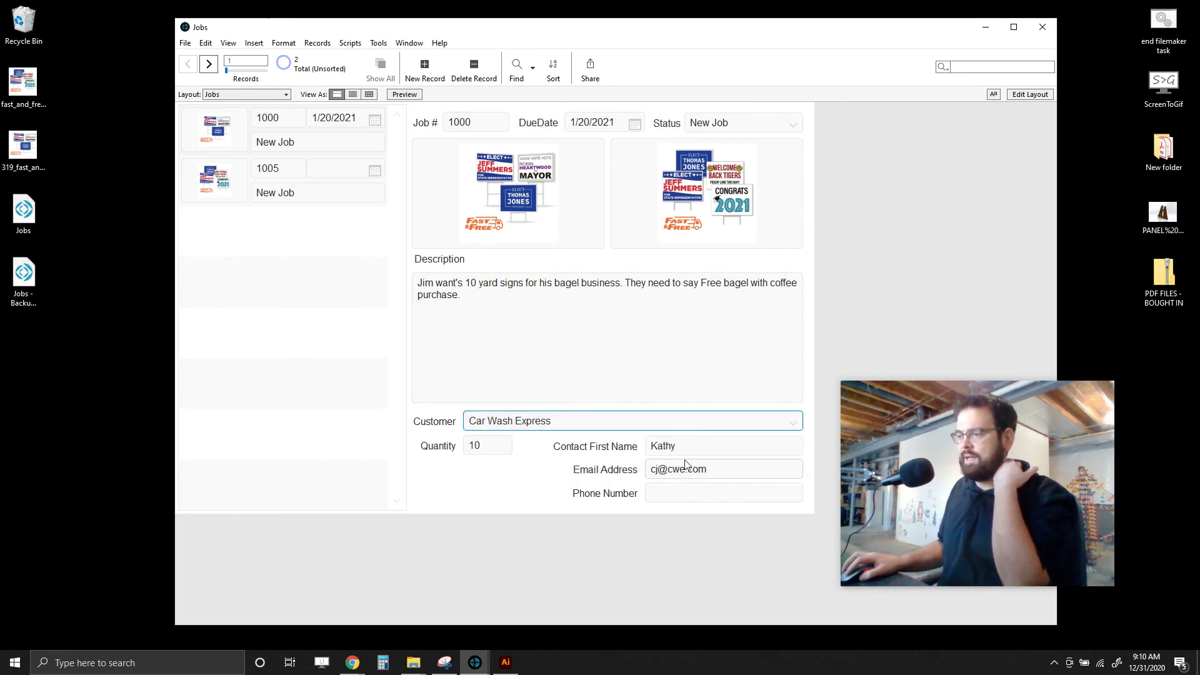
{"action": "left_click", "coordinate": [590, 421]}
{"action": "left_click", "coordinate": [583, 437]}
{"action": "left_click", "coordinate": [631, 426]}
{"action": "left_click", "coordinate": [617, 456]}
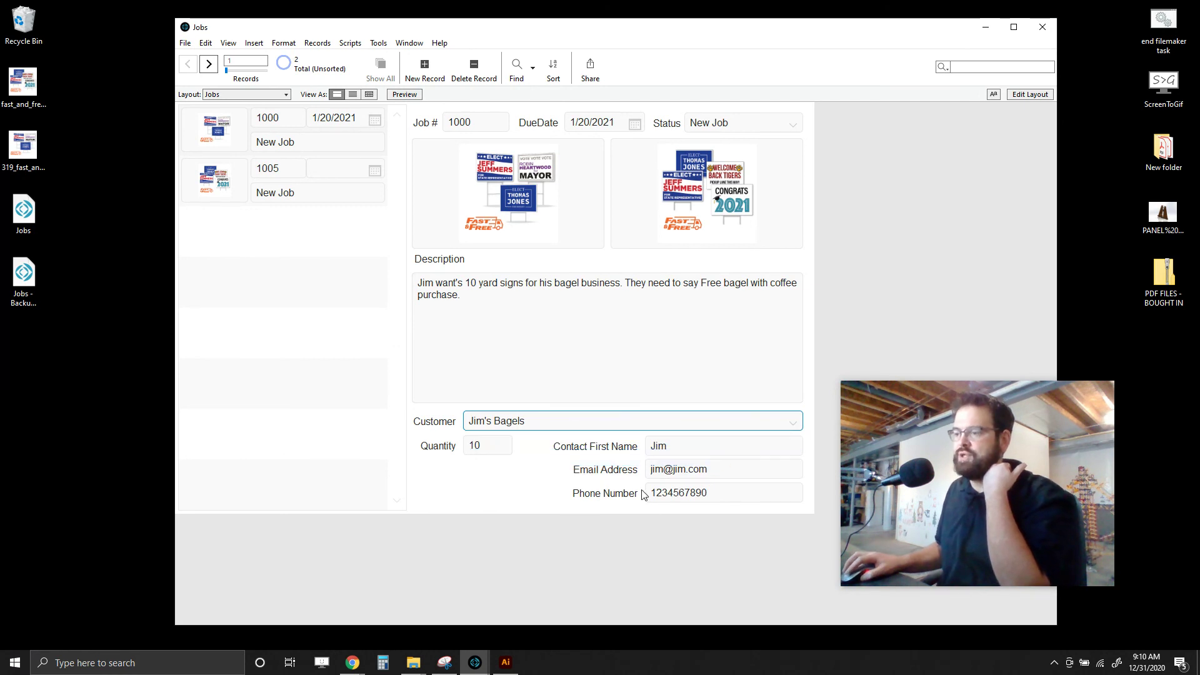
{"action": "left_click", "coordinate": [843, 292]}
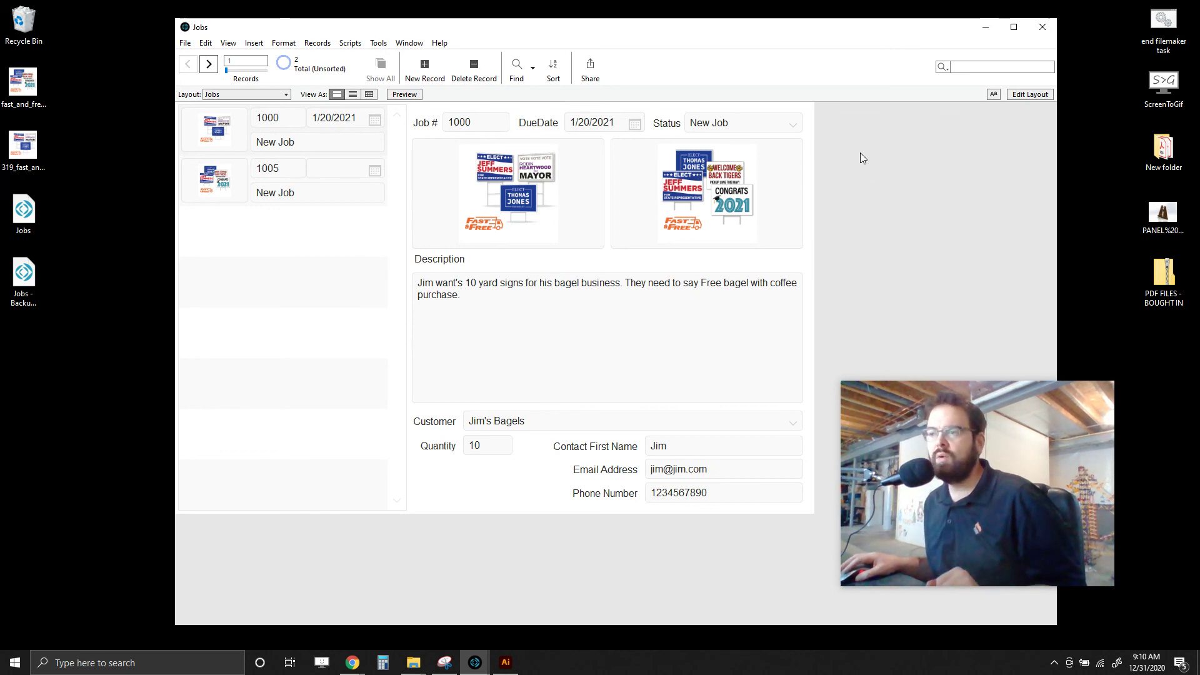
Switch from the Jobs layout to the Customers layout.
{"action": "left_click", "coordinate": [269, 94]}
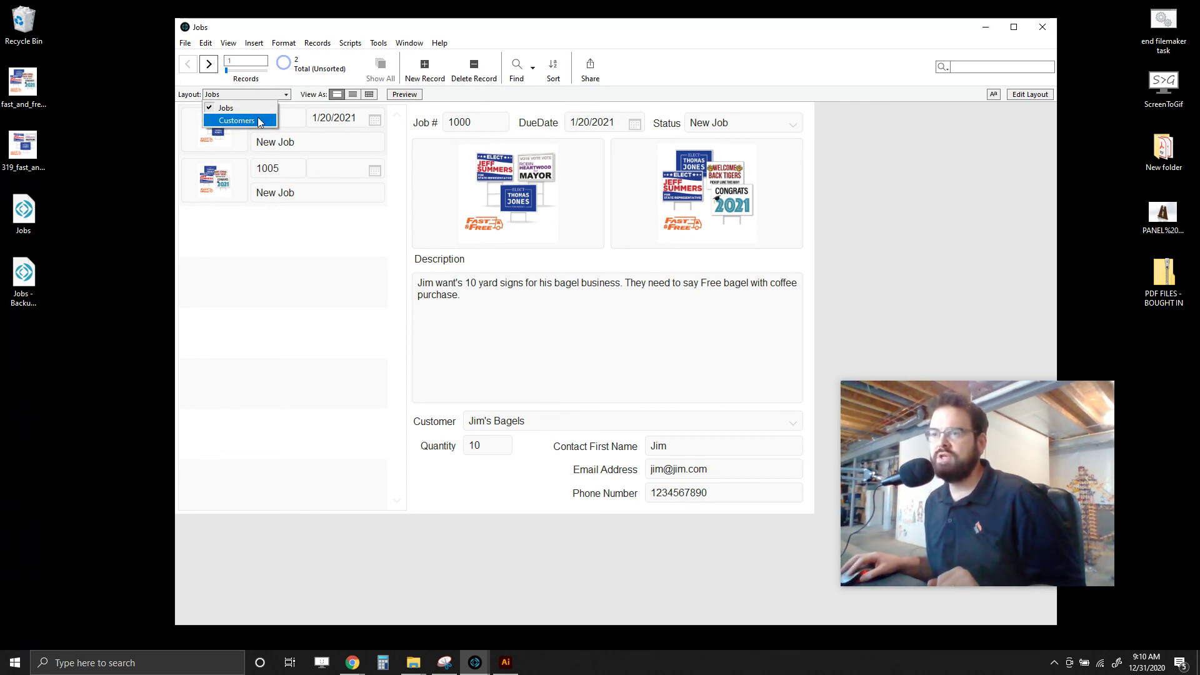
{"action": "left_click", "coordinate": [254, 120]}
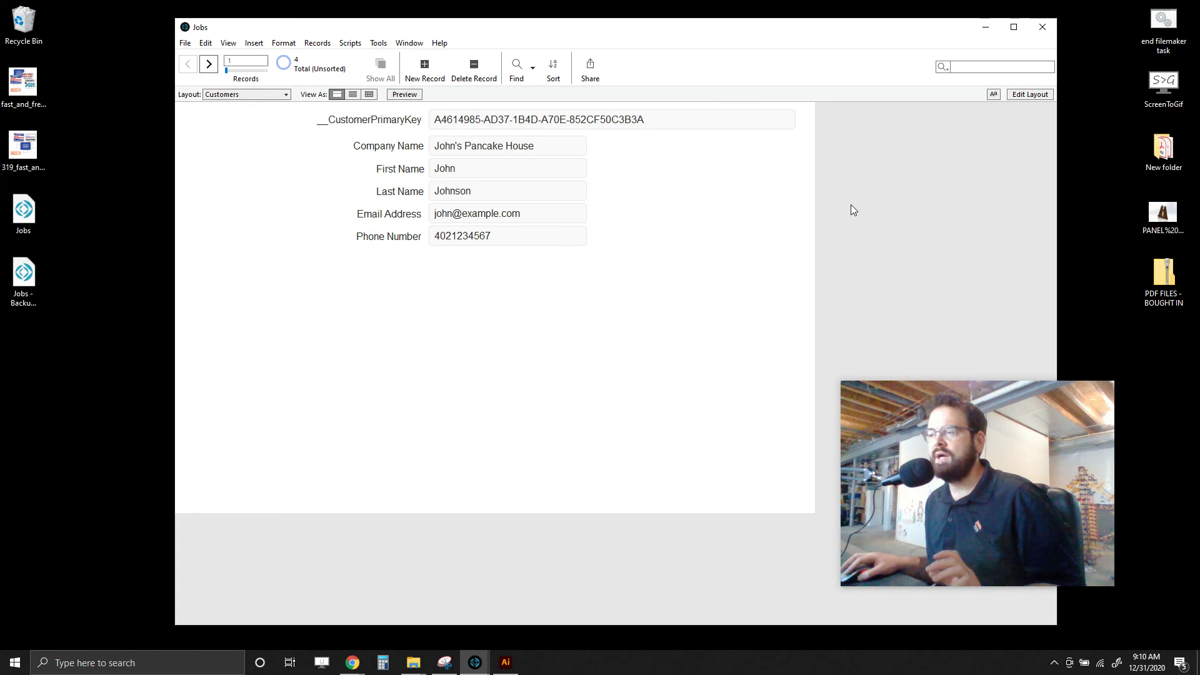